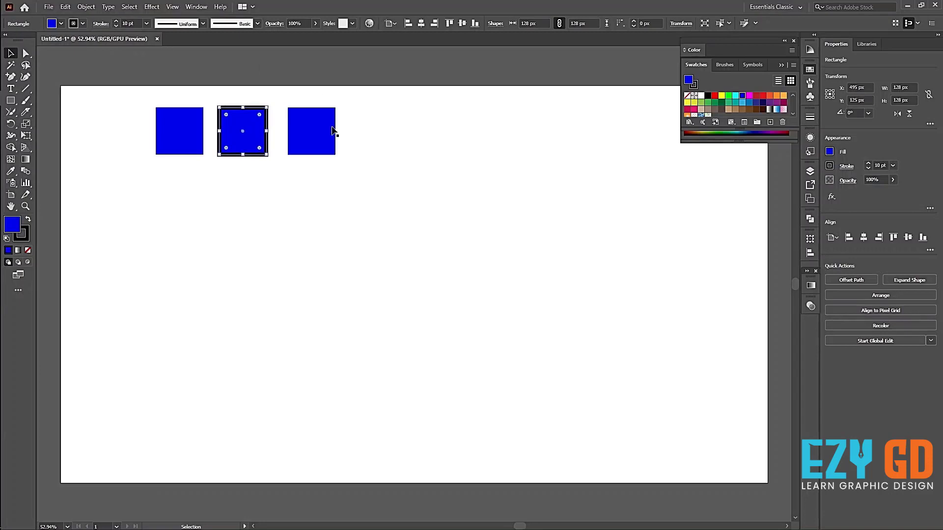
# Set the stroke colour of the middle blue square to magenta
pyautogui.click(307, 133)
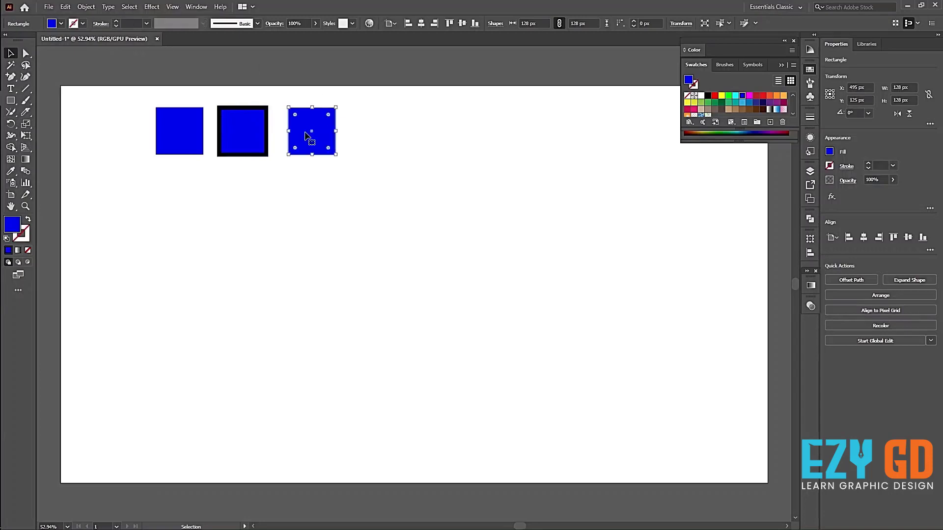
pyautogui.click(240, 135)
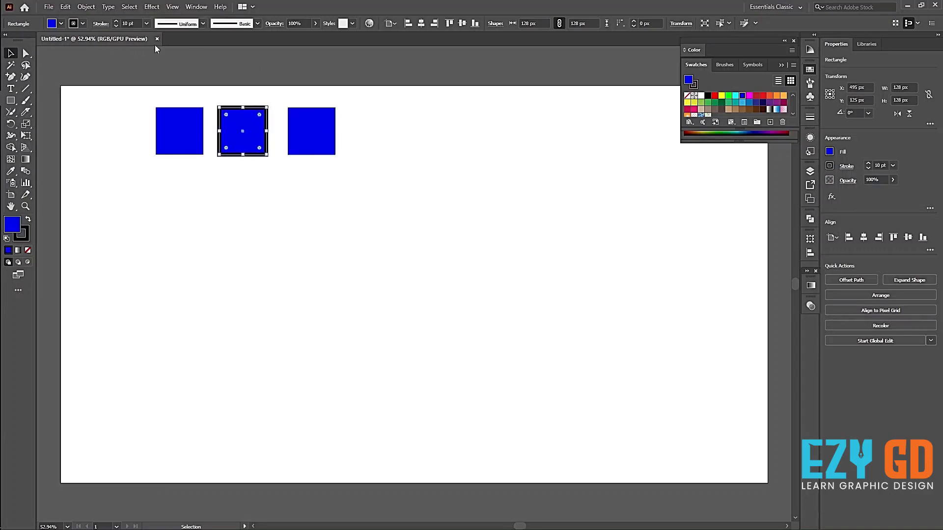
pyautogui.click(82, 24)
pyautogui.click(69, 41)
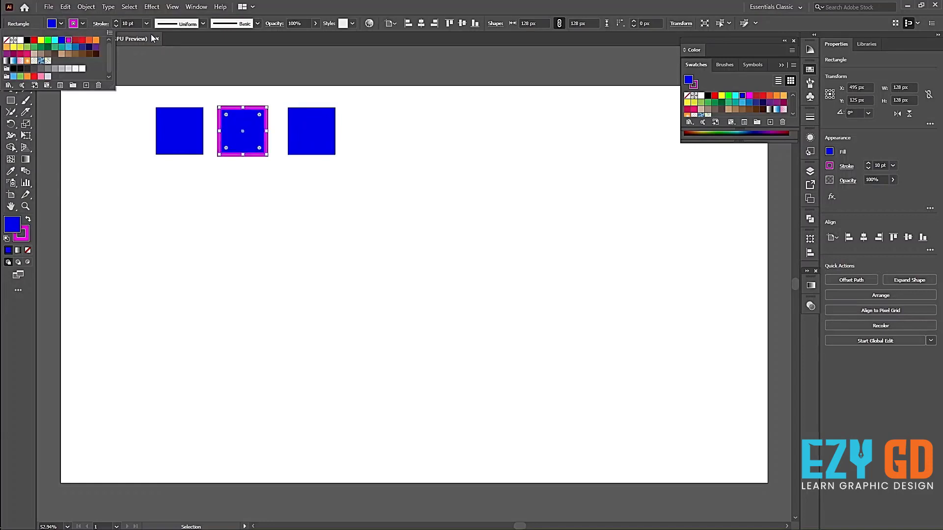
# Give the third blue square a 10 pt magenta stroke
pyautogui.click(316, 132)
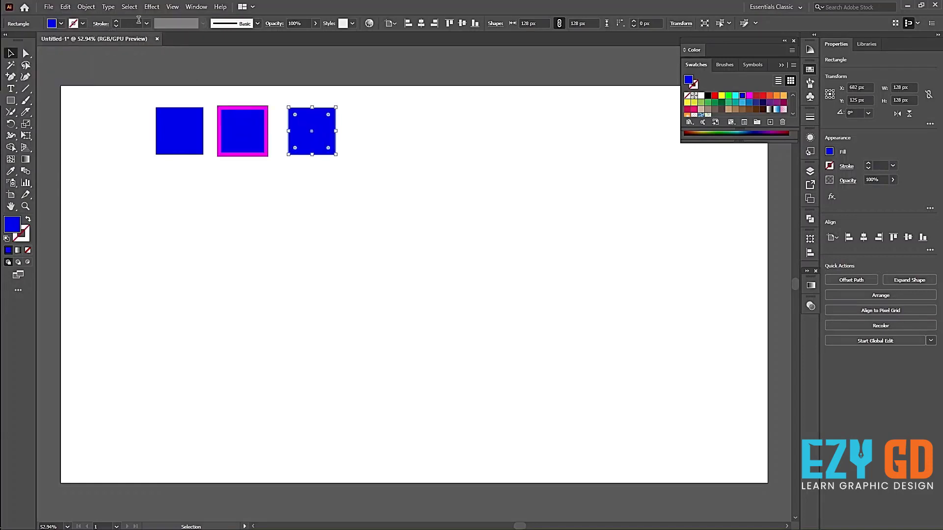
pyautogui.click(147, 23)
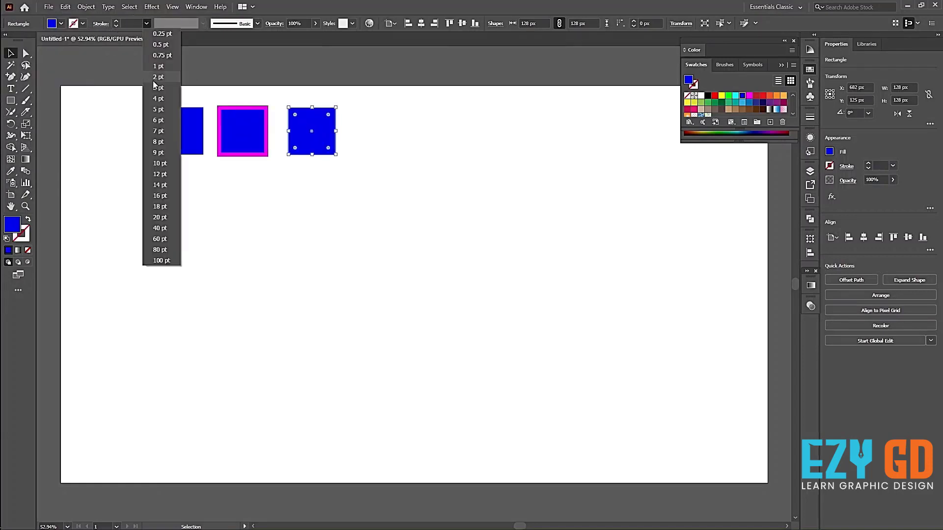
pyautogui.click(164, 163)
pyautogui.click(362, 195)
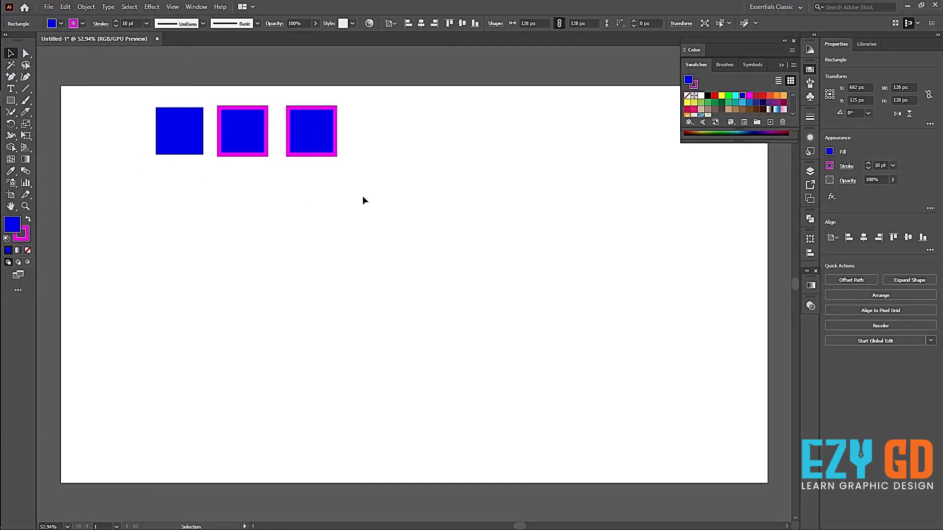
# Remove the fill from the third square, keeping only its magenta stroke
pyautogui.click(312, 138)
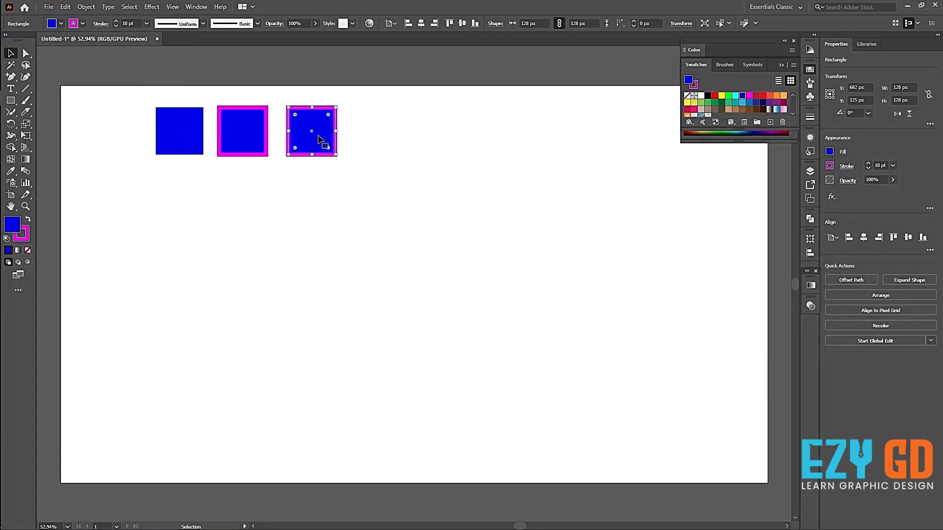
pyautogui.click(28, 253)
pyautogui.click(144, 256)
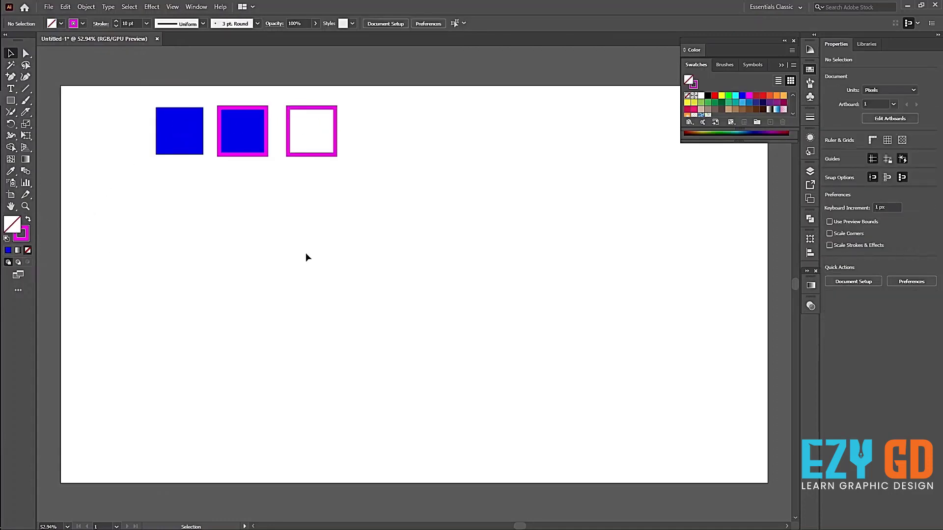
# Enlarge all three squares together to about 186 px each and shift the row slightly down and to the right on the artboard
pyautogui.moveTo(84, 96); pyautogui.dragTo(379, 133)
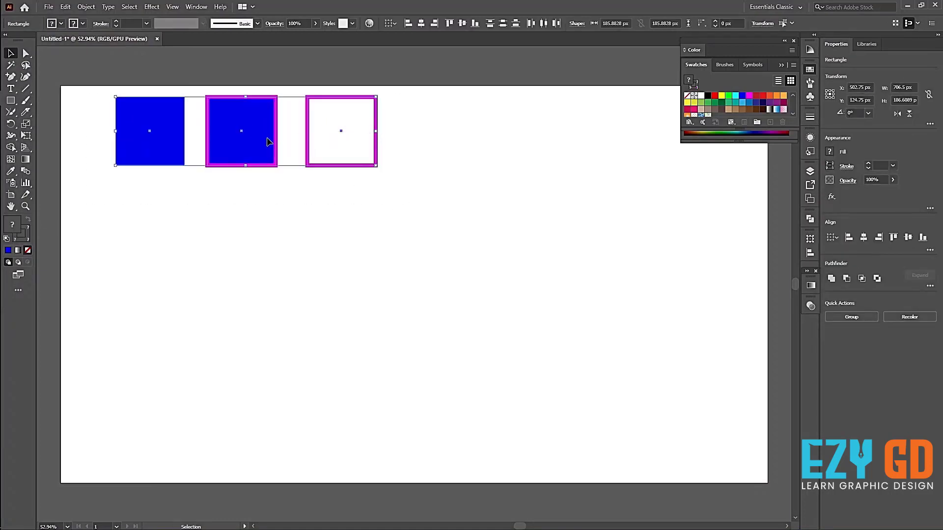
pyautogui.moveTo(270, 143); pyautogui.dragTo(315, 173)
pyautogui.click(364, 226)
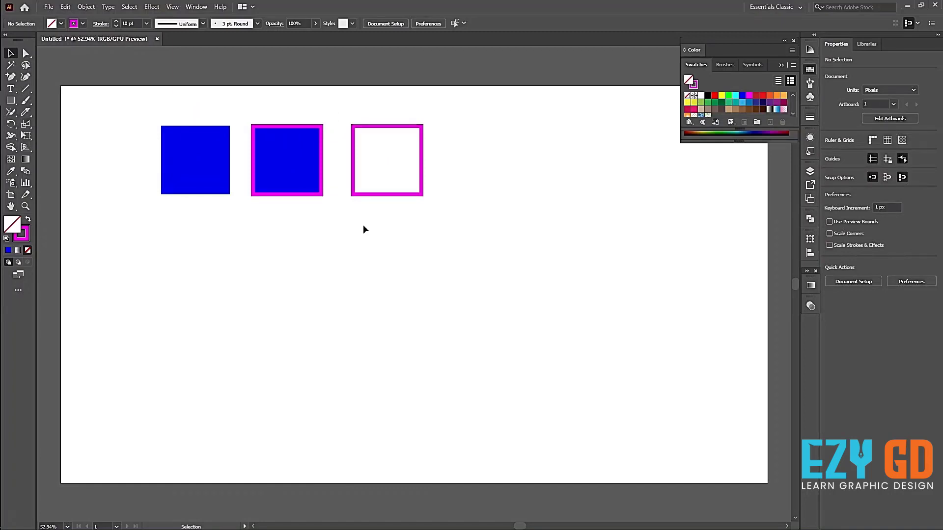
# Try removing the fill from the first blue square, which has no stroke
pyautogui.click(179, 156)
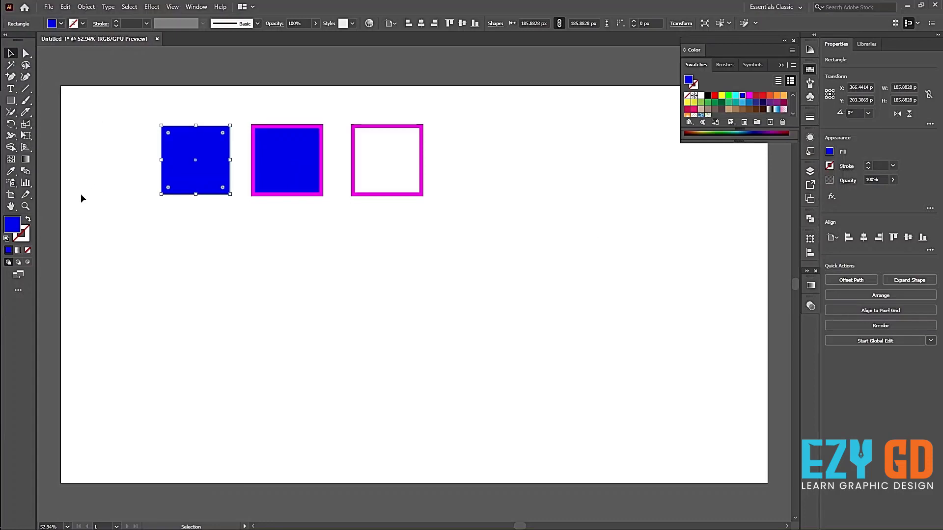
pyautogui.click(28, 250)
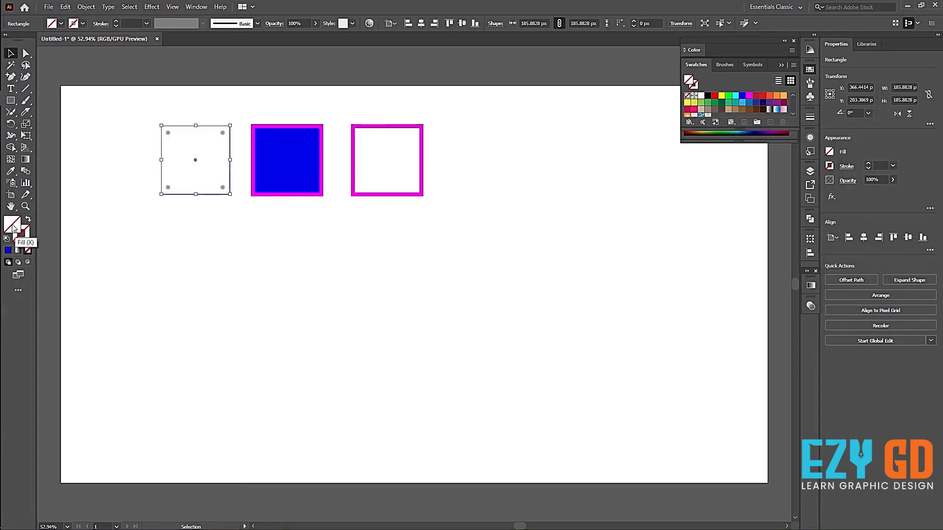
pyautogui.hotkey('ctrl', 'z')
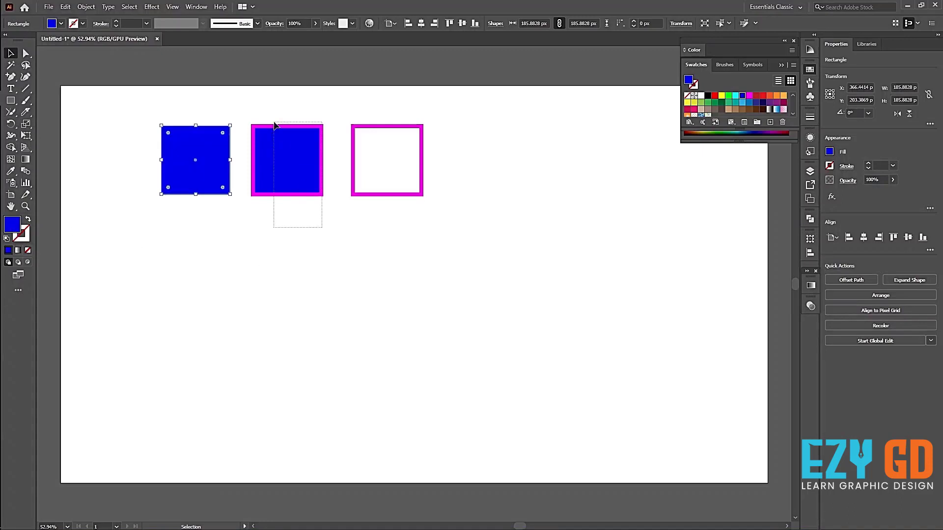
# Try removing both the blue fill and the magenta stroke from the middle square
pyautogui.click(274, 127)
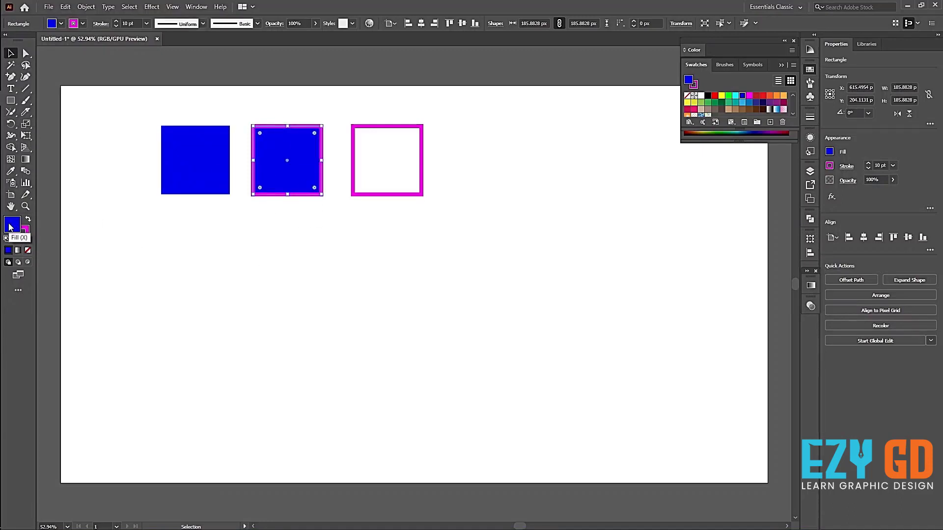
pyautogui.click(28, 252)
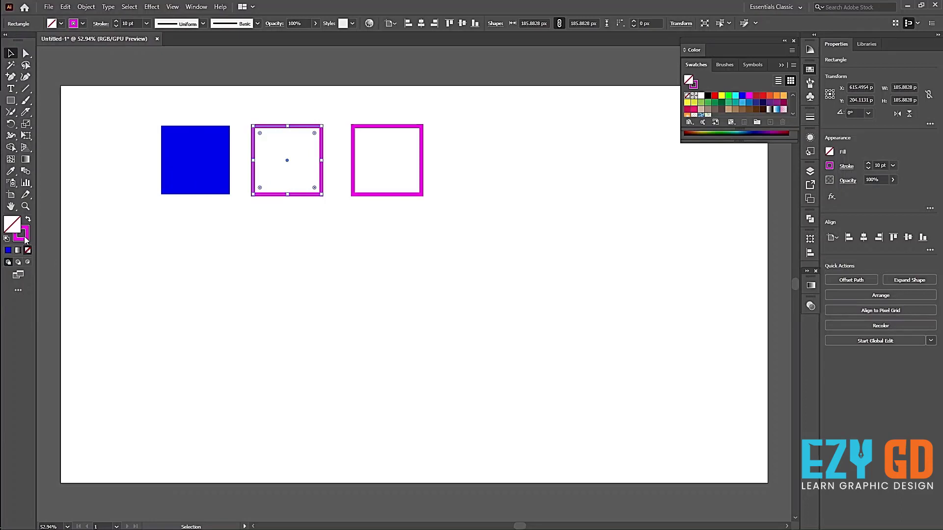
pyautogui.click(25, 238)
pyautogui.click(28, 251)
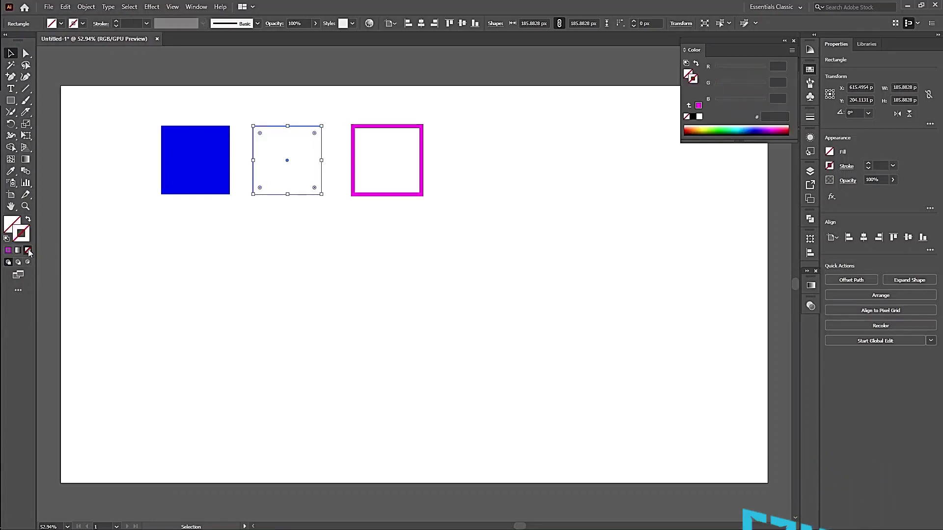
pyautogui.hotkey('ctrl', 'z')
pyautogui.hotkey('ctrl', 'z')
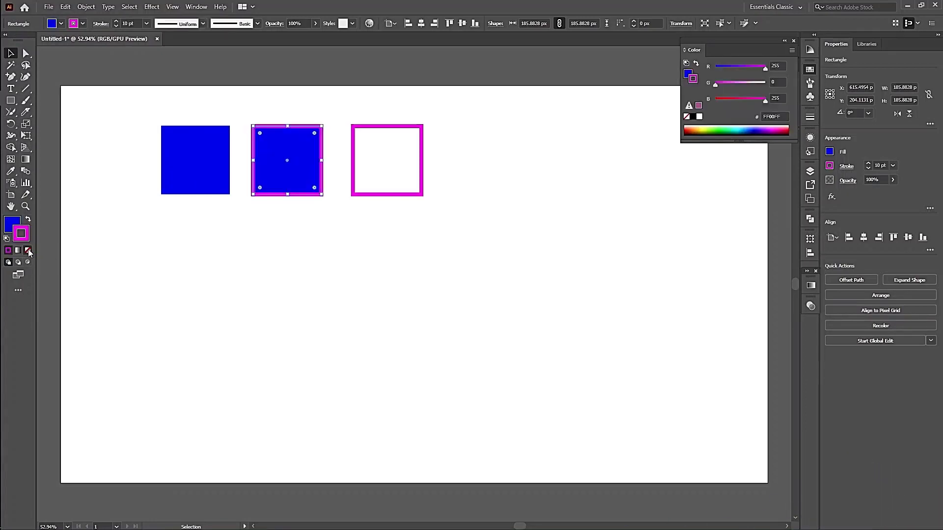
pyautogui.click(278, 316)
# Try moving the plain blue square and the middle square by their filled areas
pyautogui.moveTo(467, 260); pyautogui.dragTo(381, 143)
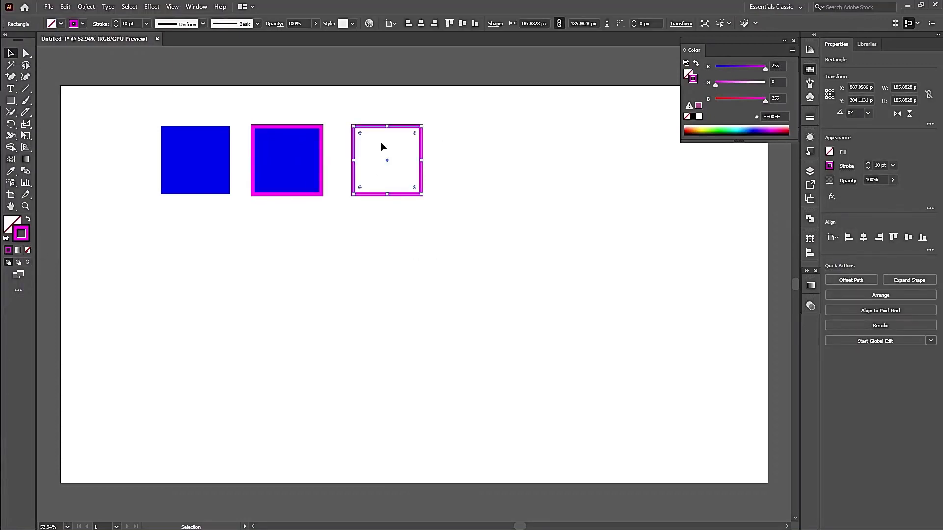
pyautogui.press('a')
pyautogui.moveTo(207, 154); pyautogui.dragTo(185, 76)
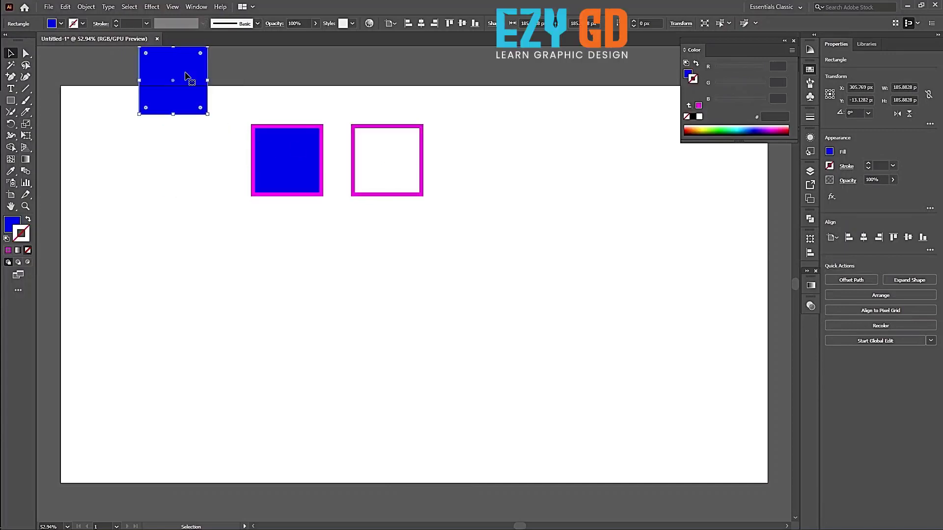
pyautogui.hotkey('ctrl', 'z')
pyautogui.press('v')
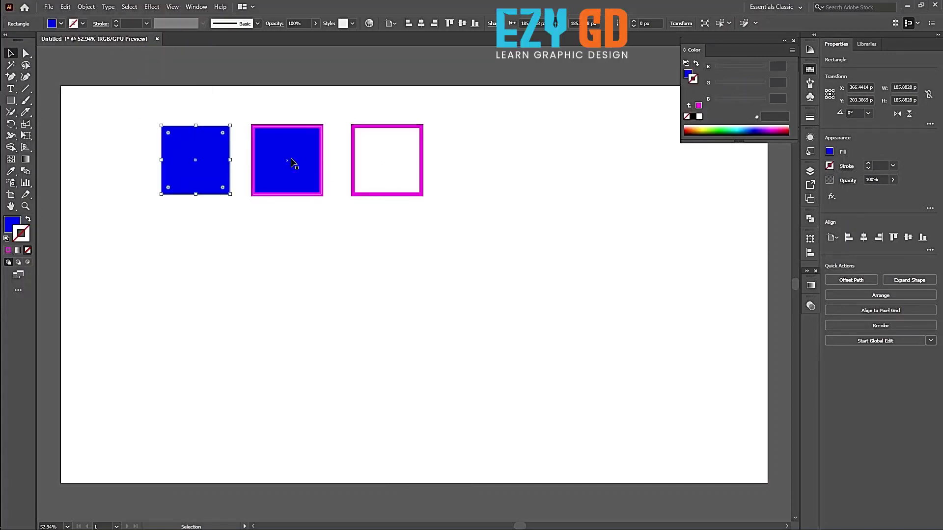
pyautogui.moveTo(290, 162); pyautogui.dragTo(331, 263)
pyautogui.hotkey('ctrl', 'z')
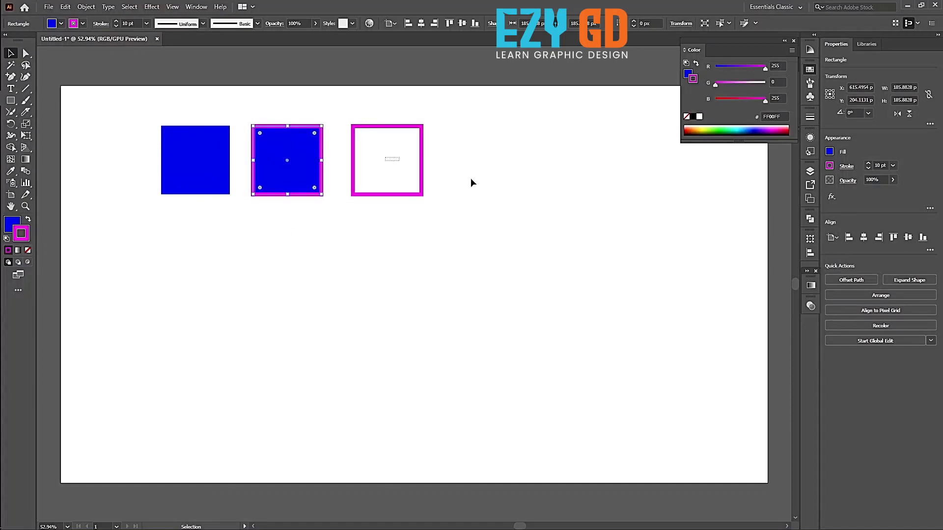
# Try moving the unfilled magenta-outlined square sideways by its stroke
pyautogui.moveTo(470, 178); pyautogui.dragTo(655, 172)
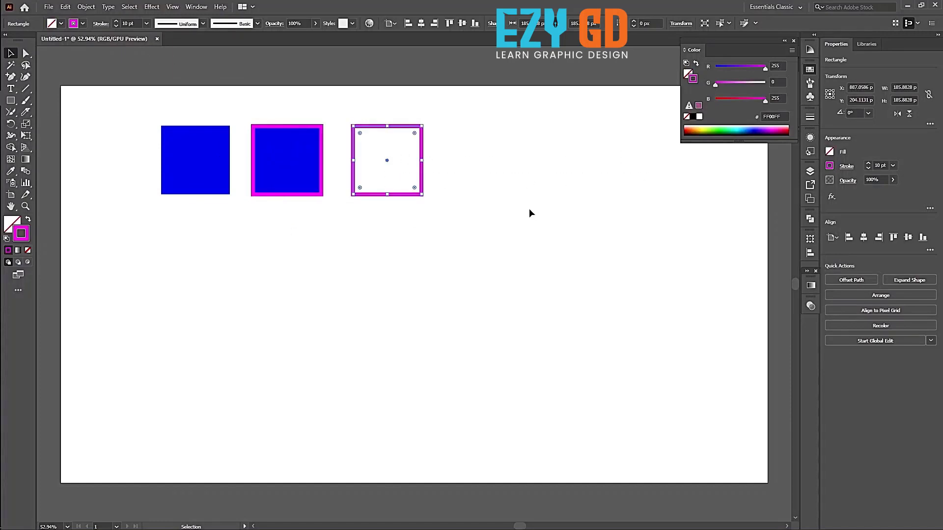
pyautogui.moveTo(423, 158); pyautogui.dragTo(562, 162)
pyautogui.hotkey('ctrl', 'z')
pyautogui.moveTo(422, 151); pyautogui.dragTo(570, 149)
pyautogui.hotkey('ctrl', 'z')
pyautogui.click(514, 214)
# Select each square individually and all three together to compare their fill and stroke settings
pyautogui.moveTo(169, 99); pyautogui.dragTo(226, 344)
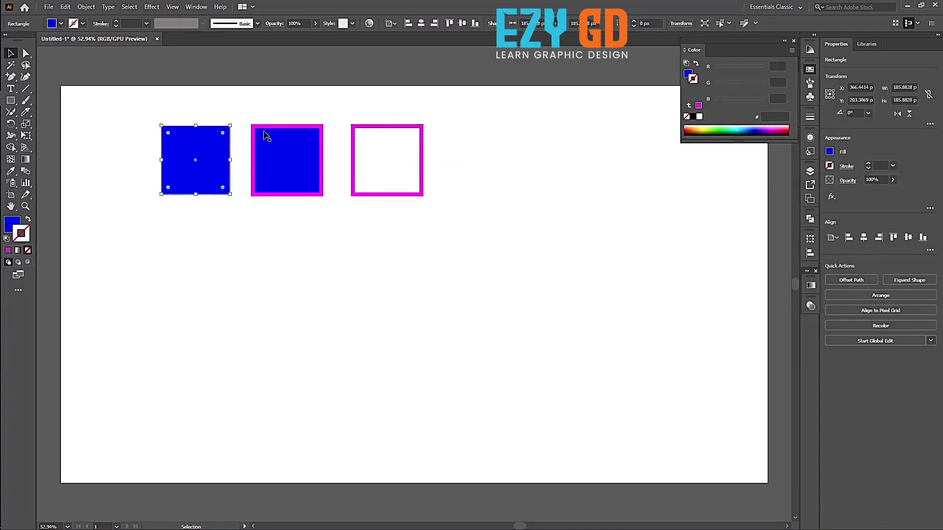
pyautogui.click(277, 321)
pyautogui.moveTo(285, 296); pyautogui.dragTo(299, 49)
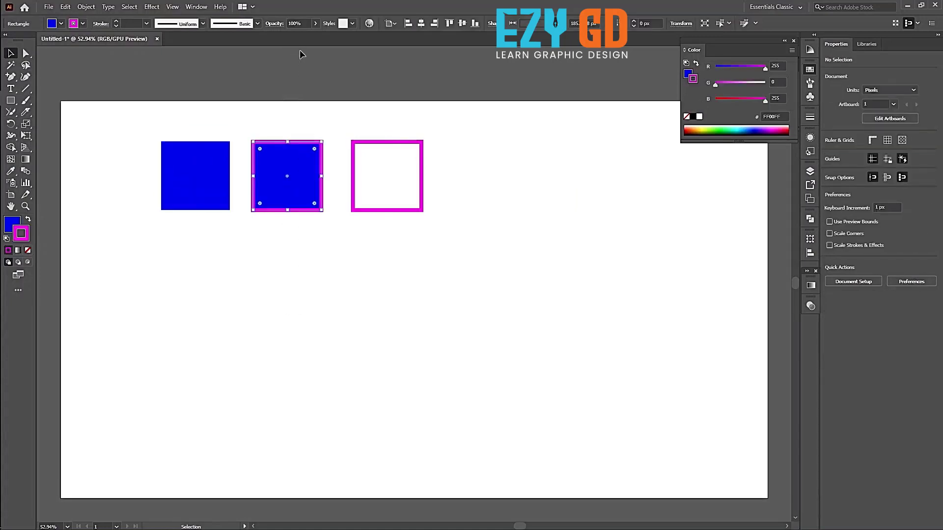
pyautogui.moveTo(360, 98); pyautogui.dragTo(460, 334)
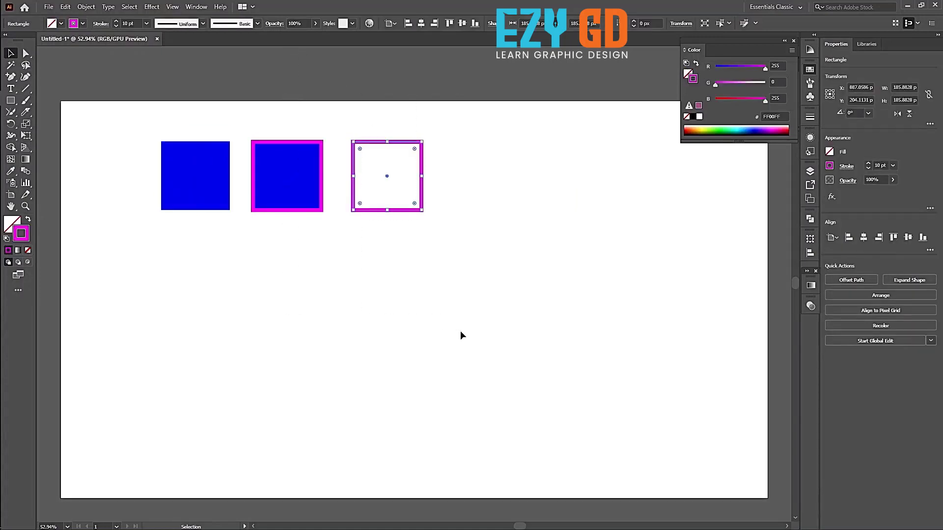
pyautogui.moveTo(171, 131); pyautogui.dragTo(511, 208)
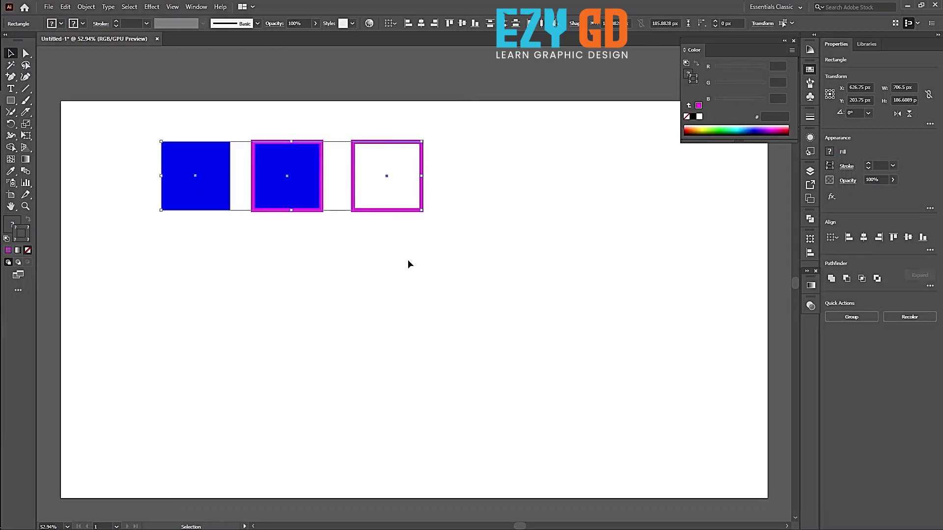
pyautogui.click(298, 143)
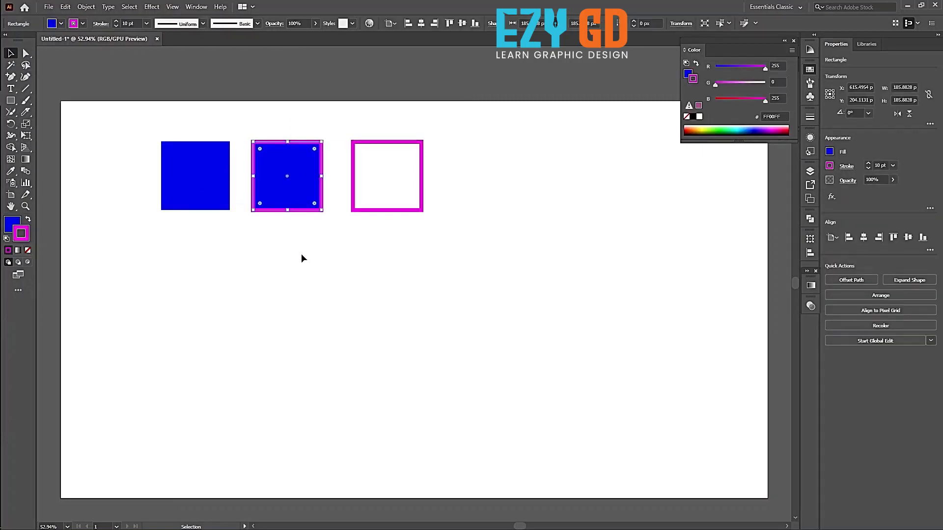
# Duplicate the unfilled magenta-outlined square into a second row of three evenly spaced copies below the original squares
pyautogui.click(402, 211)
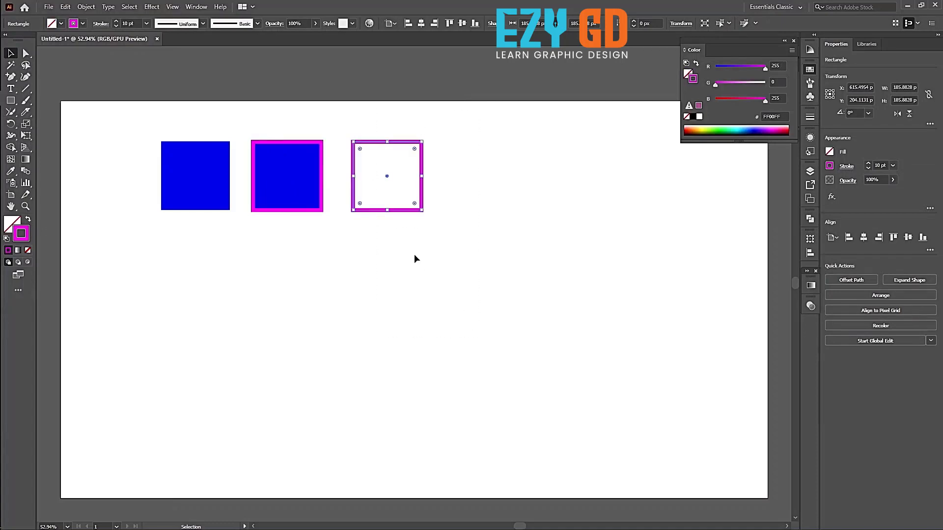
pyautogui.keyDown('alt'); pyautogui.moveTo(399, 212); pyautogui.dragTo(208, 307); pyautogui.keyUp('alt')
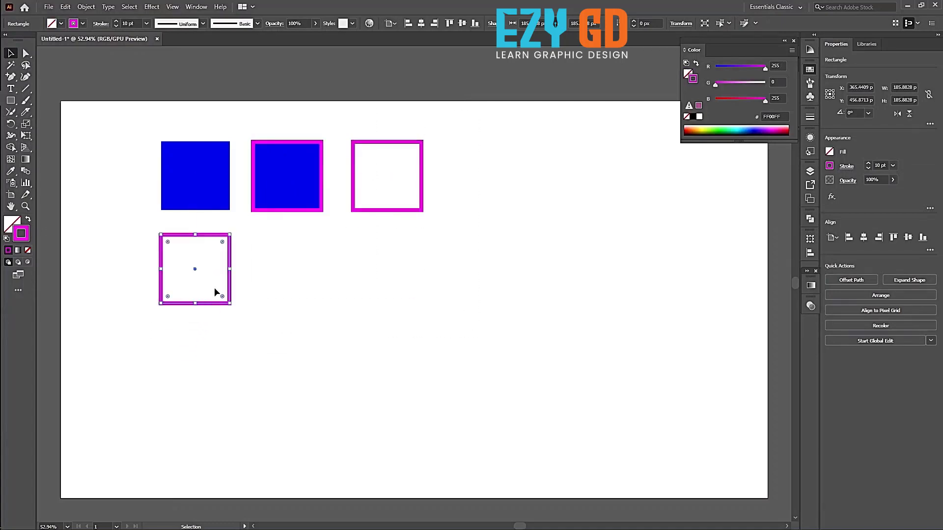
pyautogui.click(233, 288)
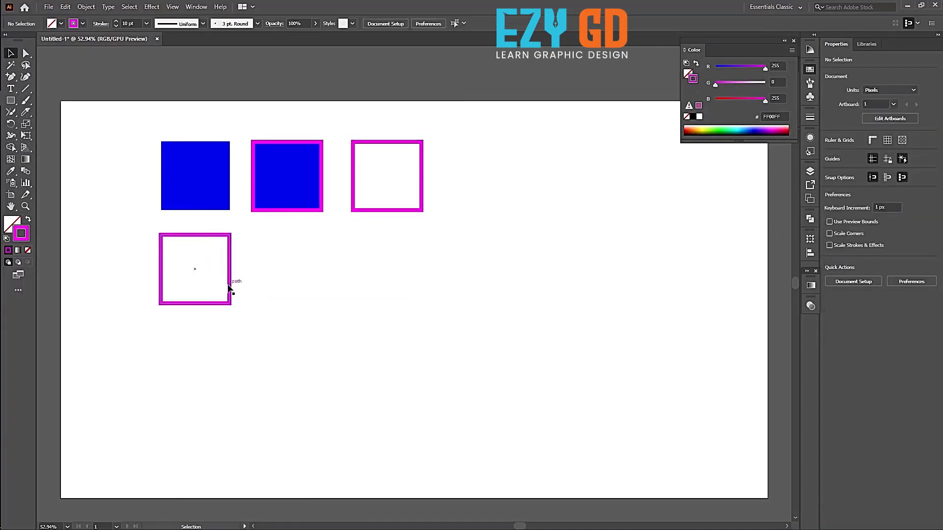
pyautogui.moveTo(133, 248); pyautogui.dragTo(288, 315)
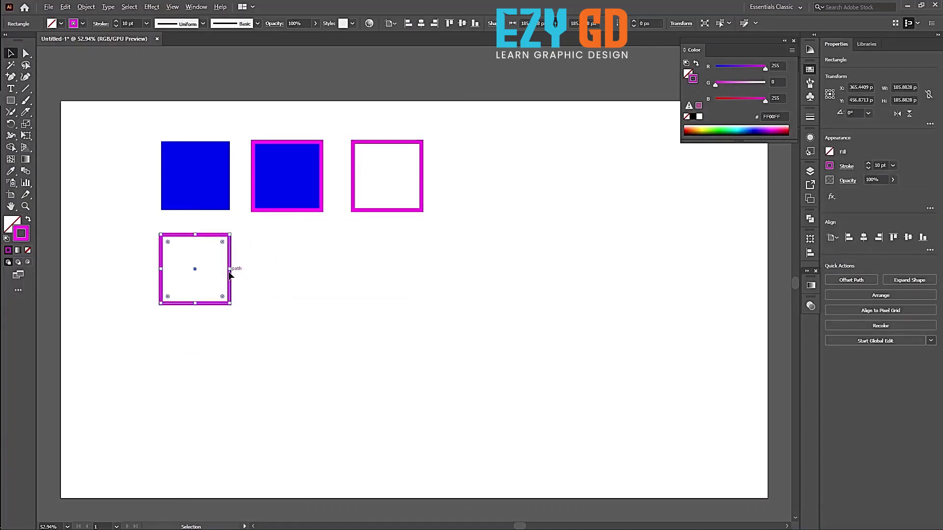
pyautogui.keyDown('alt'); pyautogui.moveTo(229, 274); pyautogui.dragTo(322, 273); pyautogui.keyUp('alt')
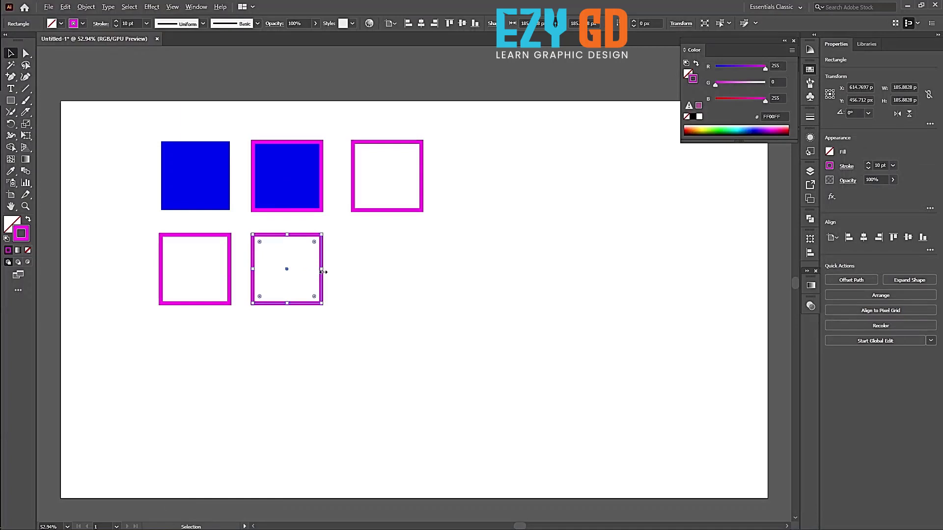
pyautogui.hotkey('ctrl', 'd')
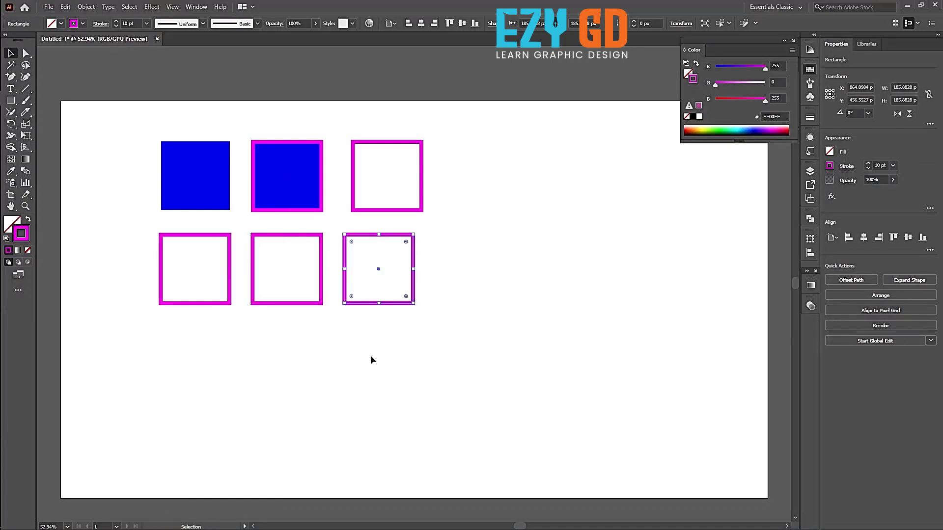
# Select the first square in the second row and display the full set of stroke options in a floating panel above the artboard
pyautogui.moveTo(124, 242); pyautogui.dragTo(207, 307)
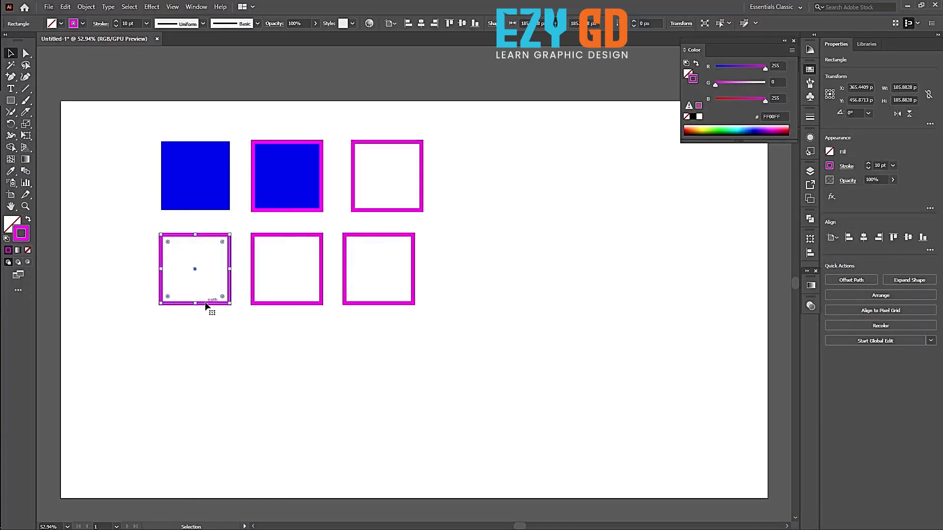
pyautogui.click(101, 24)
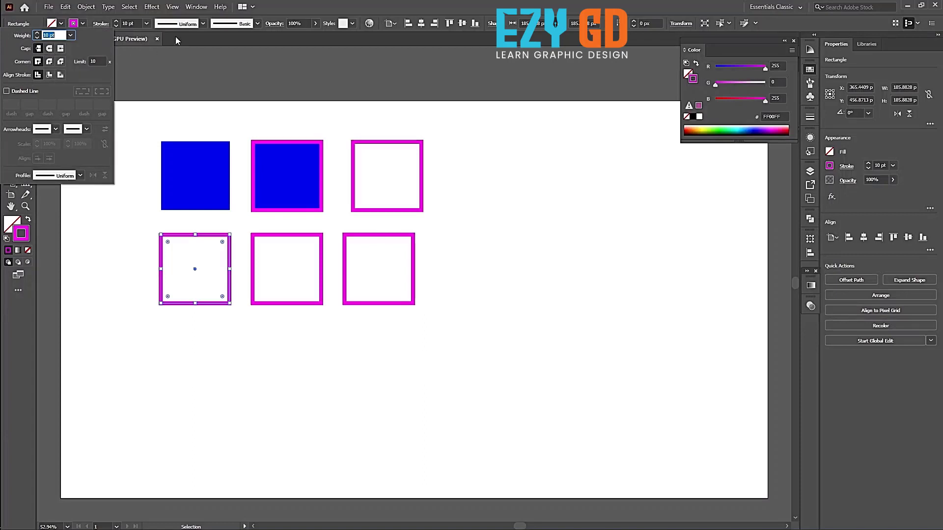
pyautogui.click(194, 8)
pyautogui.click(194, 7)
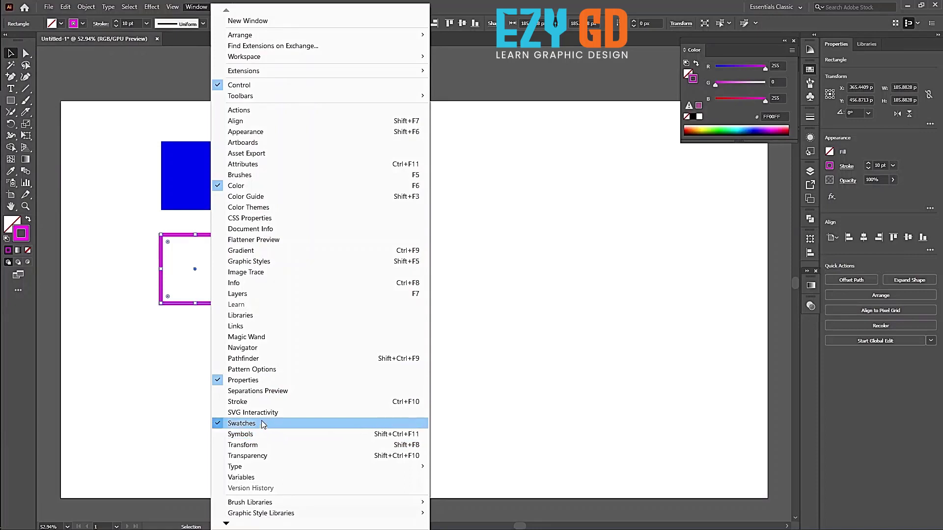
pyautogui.click(257, 400)
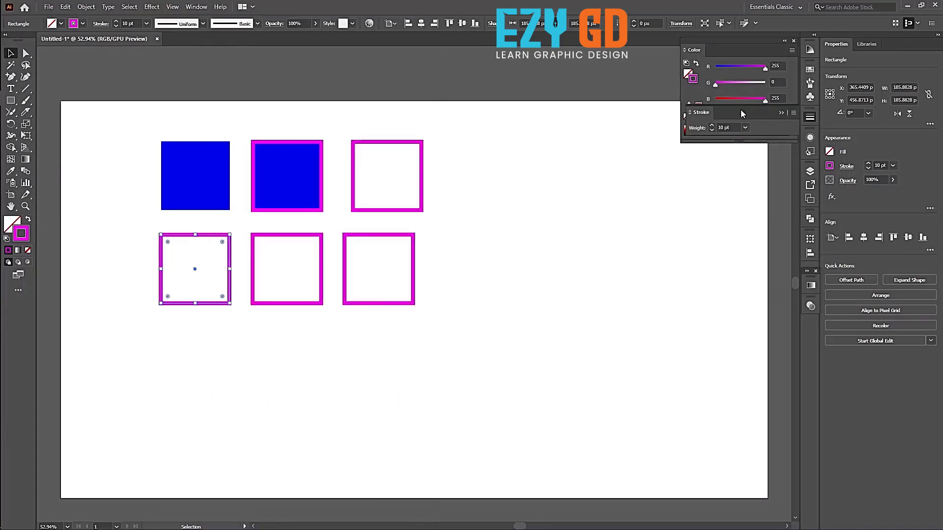
pyautogui.moveTo(742, 113); pyautogui.dragTo(530, 72)
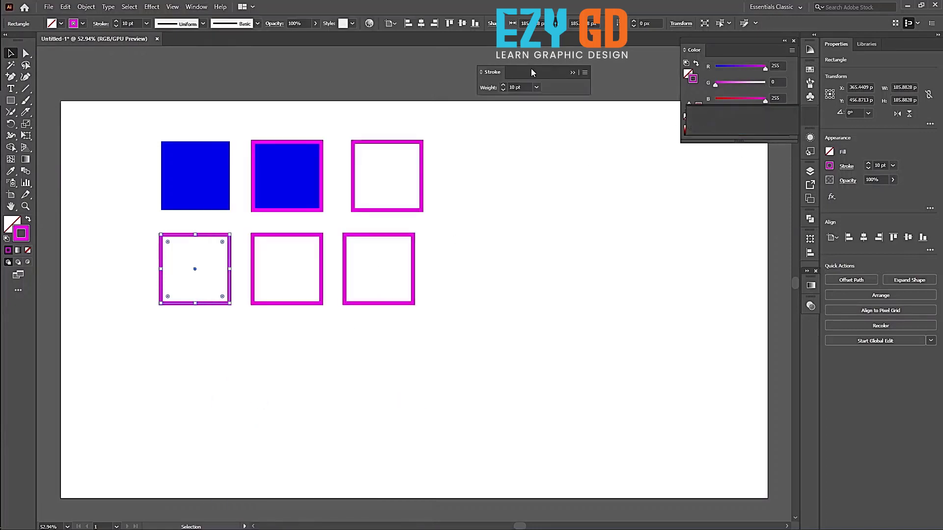
pyautogui.click(101, 23)
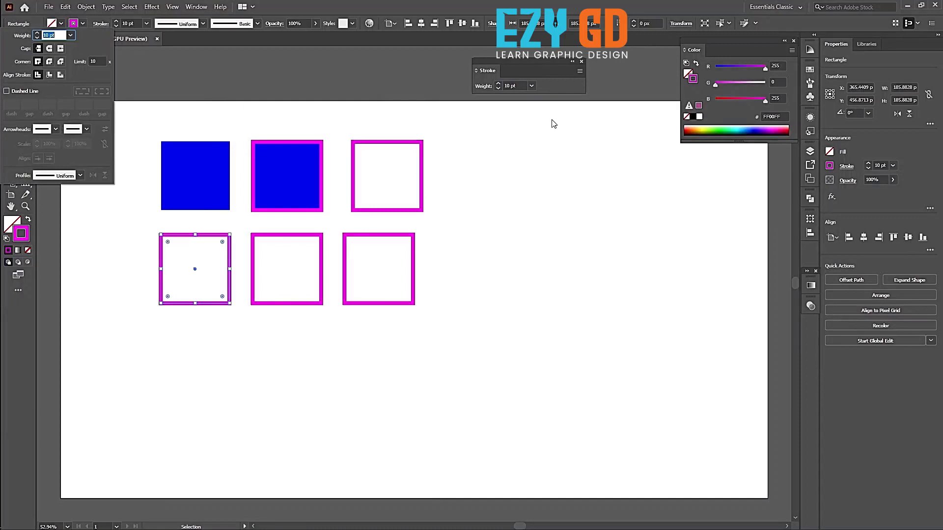
pyautogui.click(580, 74)
pyautogui.click(581, 74)
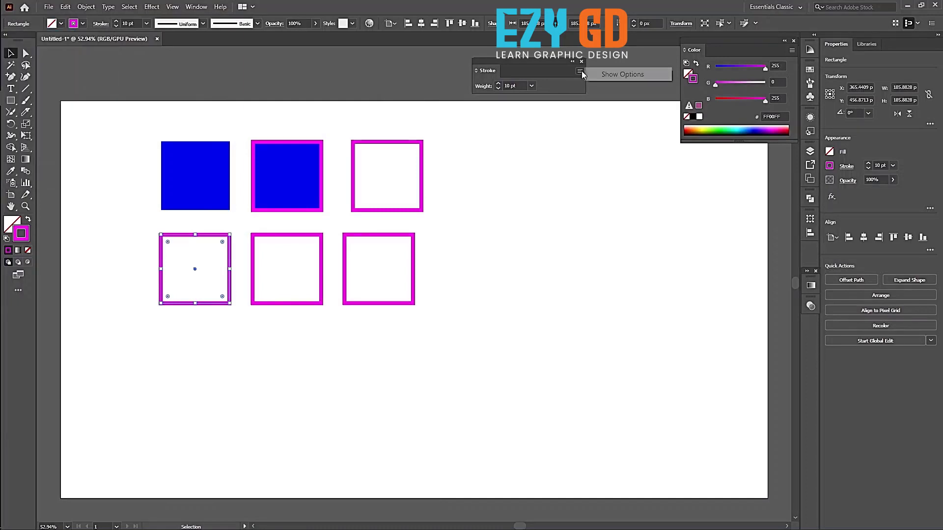
pyautogui.click(641, 75)
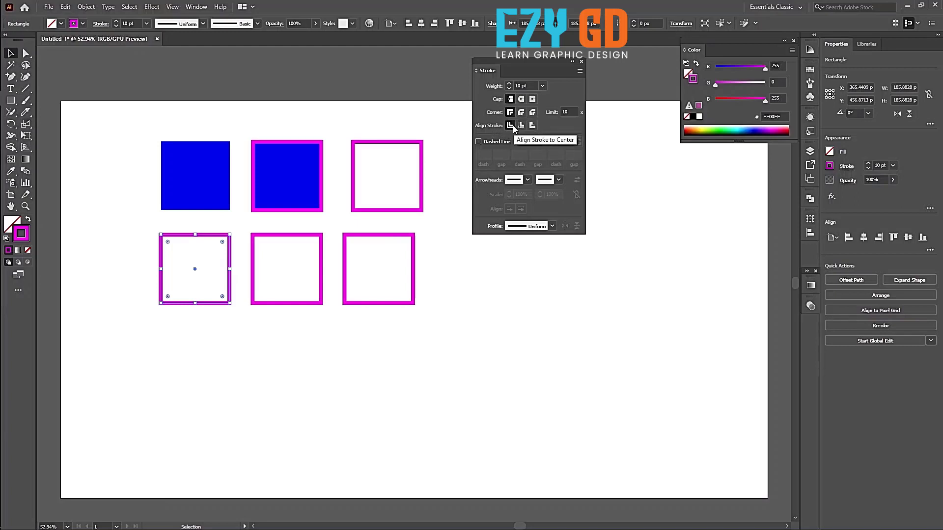
# Align the stroke to the inside on the second row's middle square and to the outside on its last square
pyautogui.moveTo(122, 243); pyautogui.dragTo(199, 350)
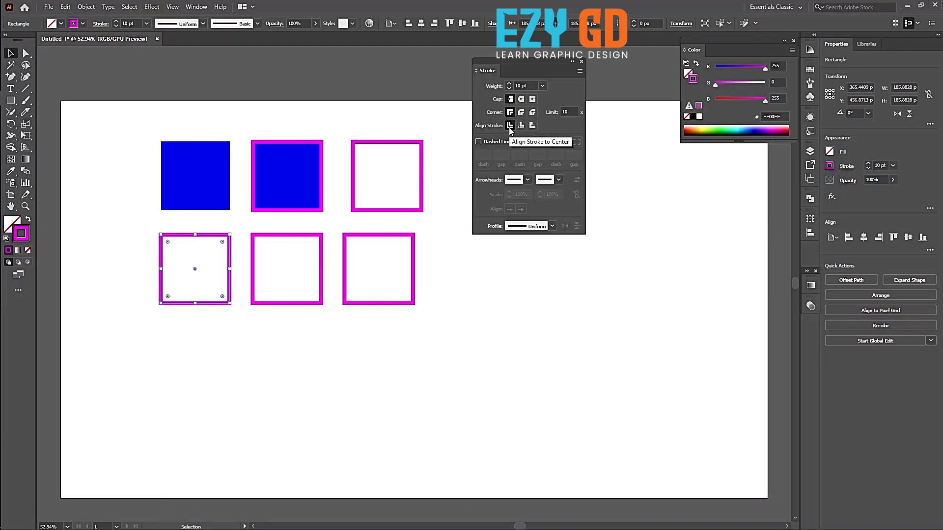
pyautogui.moveTo(275, 271); pyautogui.dragTo(275, 272)
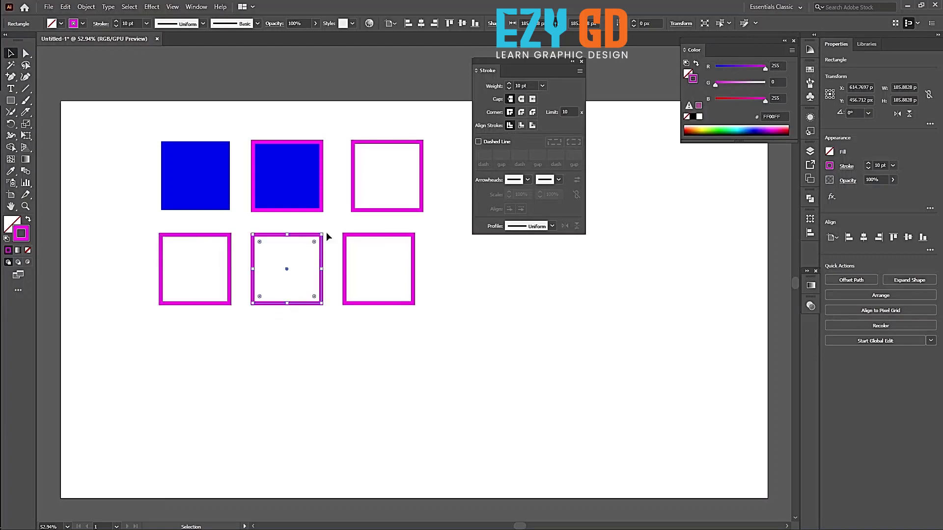
pyautogui.click(522, 125)
pyautogui.moveTo(452, 331); pyautogui.dragTo(402, 279)
pyautogui.click(533, 126)
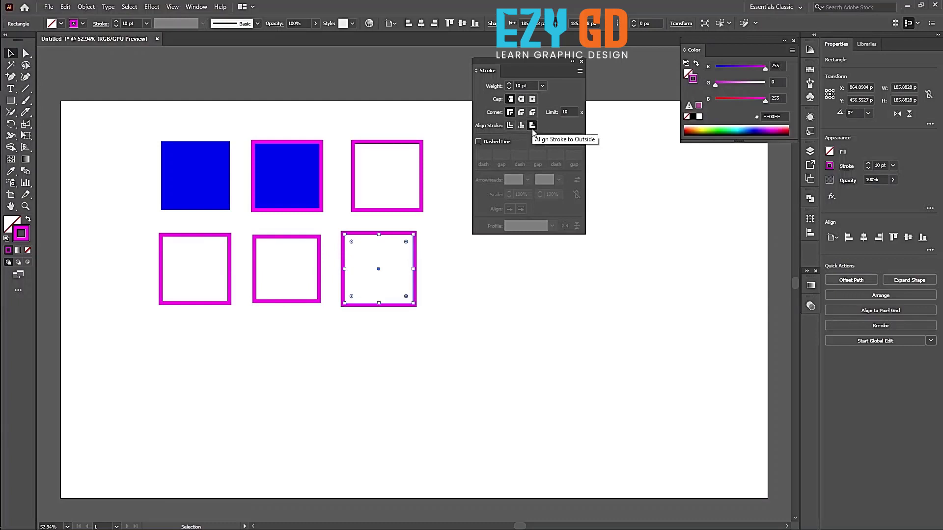
pyautogui.click(518, 357)
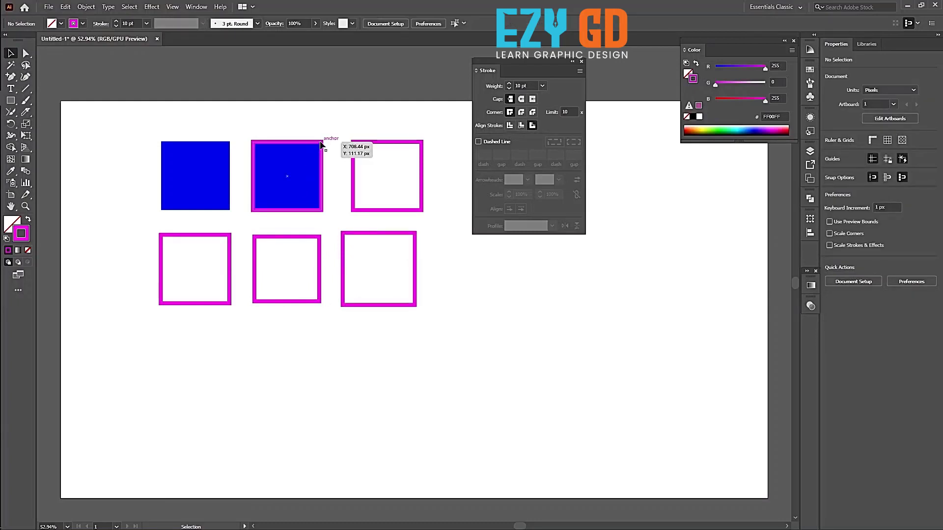
# Show the rulers and place horizontal guides along the upper and lower outer edges of the second row's last square
pyautogui.hotkey('ctrl', 'r')
pyautogui.moveTo(364, 52); pyautogui.dragTo(369, 230)
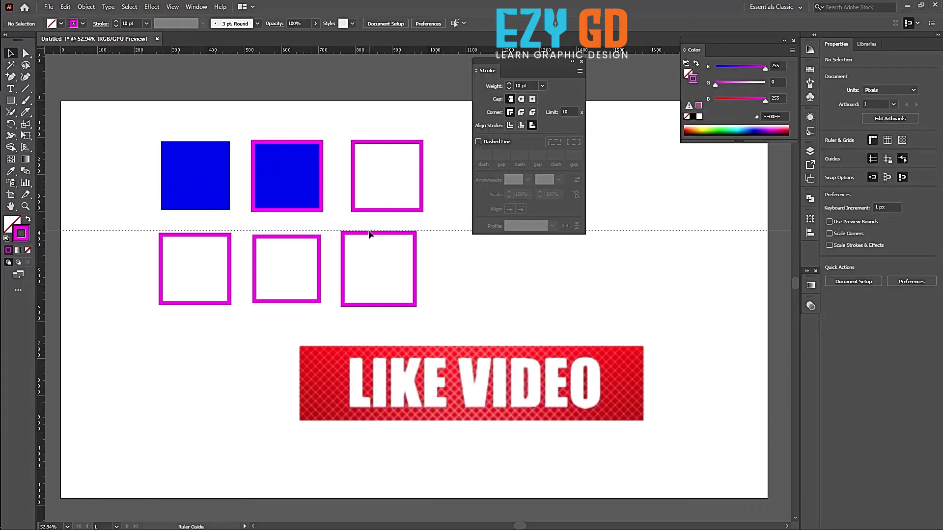
pyautogui.moveTo(406, 49); pyautogui.dragTo(397, 308)
# Select the second-row squares together and one by one to compare their stroke alignment against the guides
pyautogui.moveTo(108, 254); pyautogui.dragTo(520, 268)
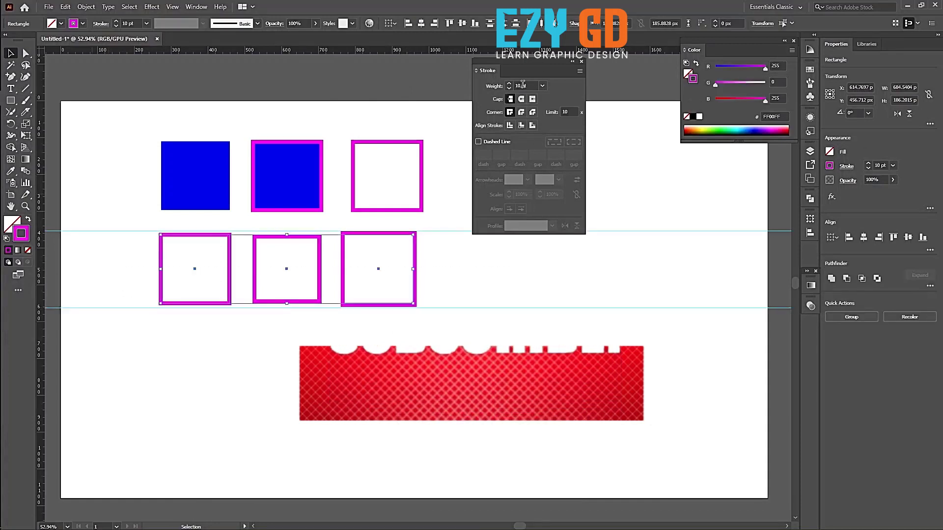
pyautogui.click(467, 340)
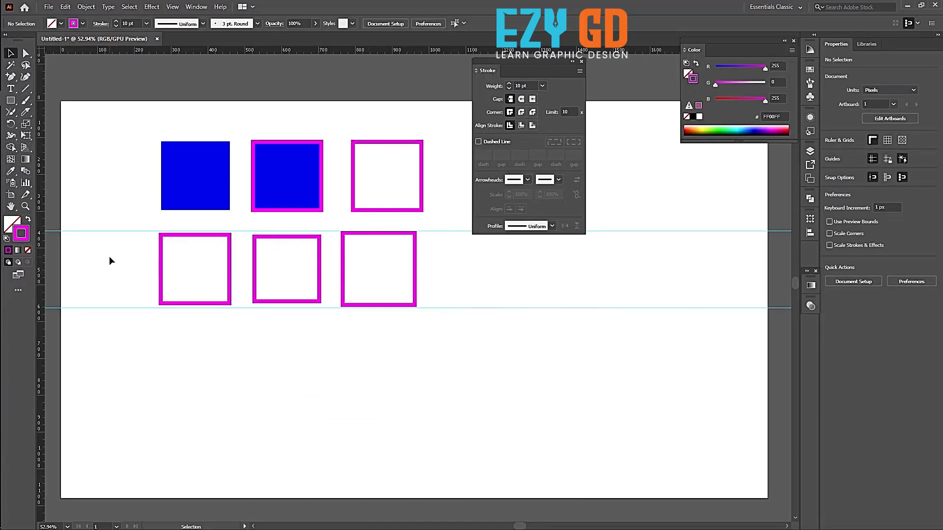
pyautogui.moveTo(194, 267); pyautogui.dragTo(194, 267)
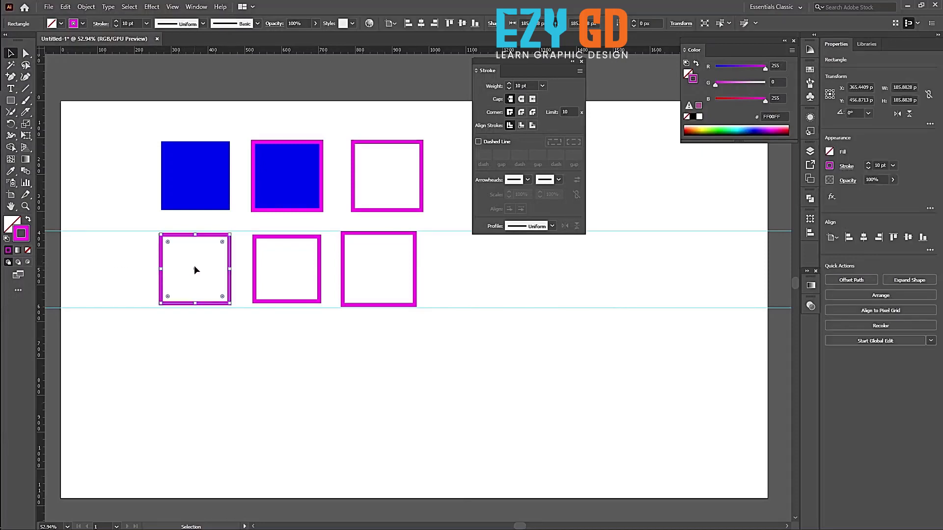
pyautogui.click(298, 281)
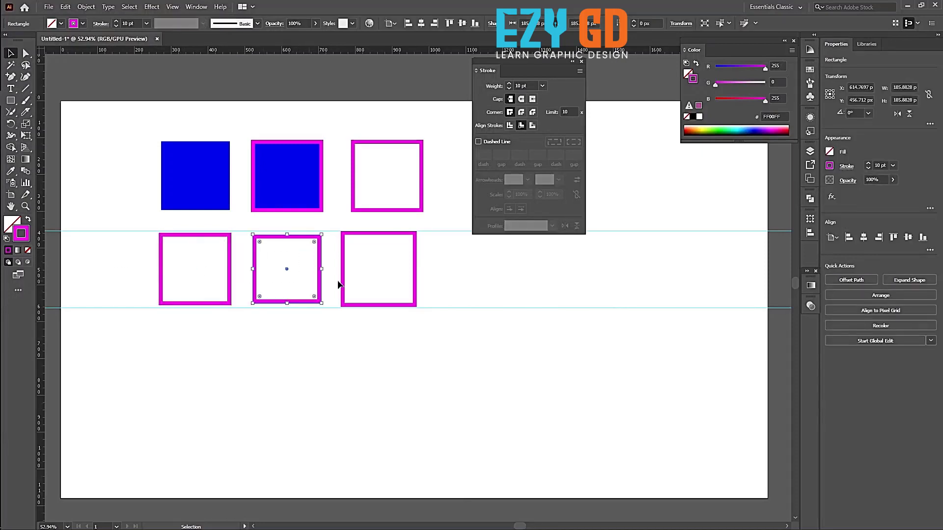
pyautogui.click(376, 251)
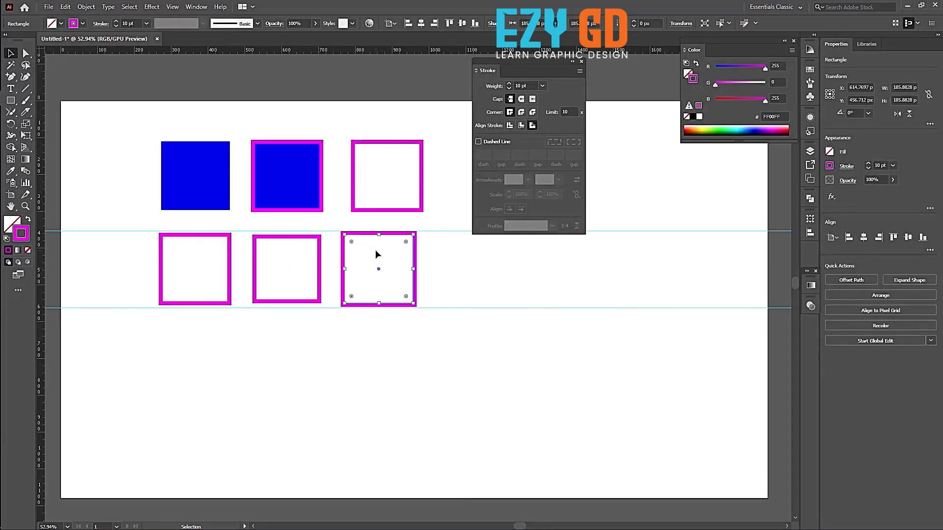
pyautogui.click(448, 363)
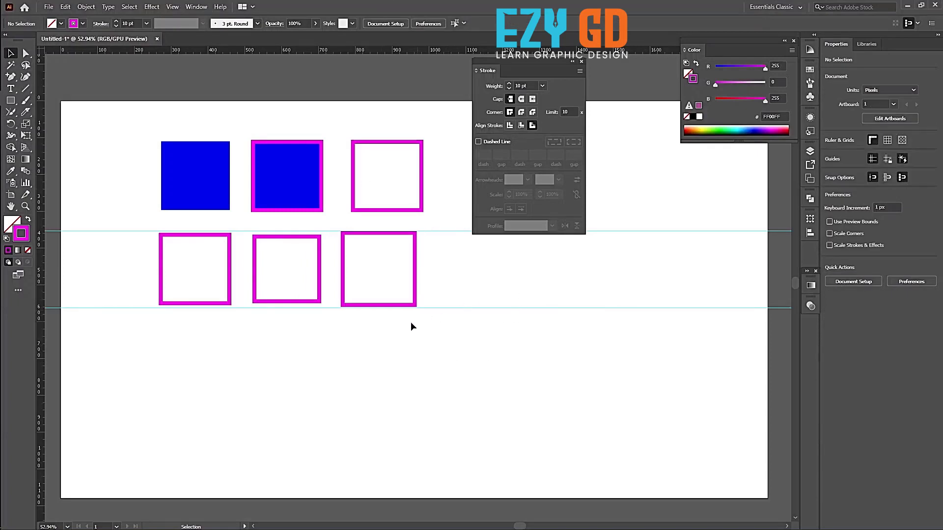
# Set the stroke weight of the first and last squares in the second row to 40 pt
pyautogui.moveTo(149, 246); pyautogui.dragTo(175, 262)
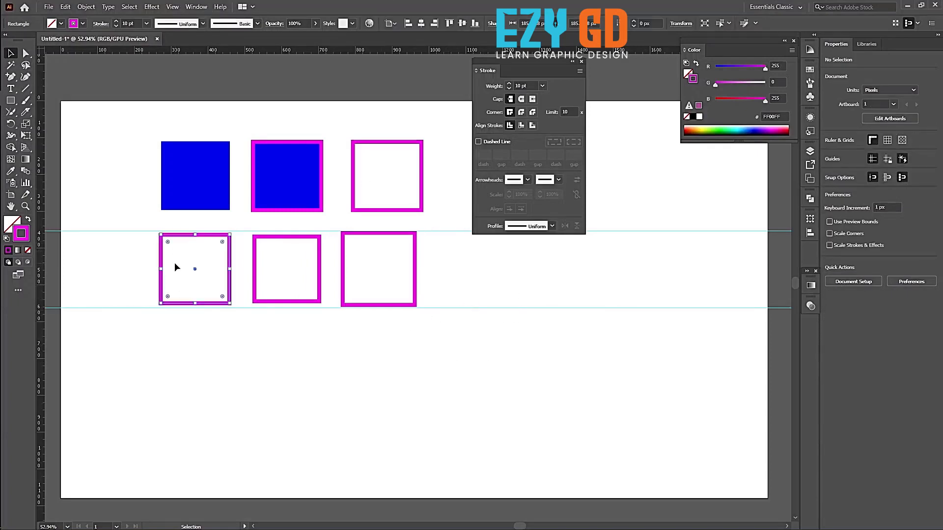
pyautogui.click(542, 86)
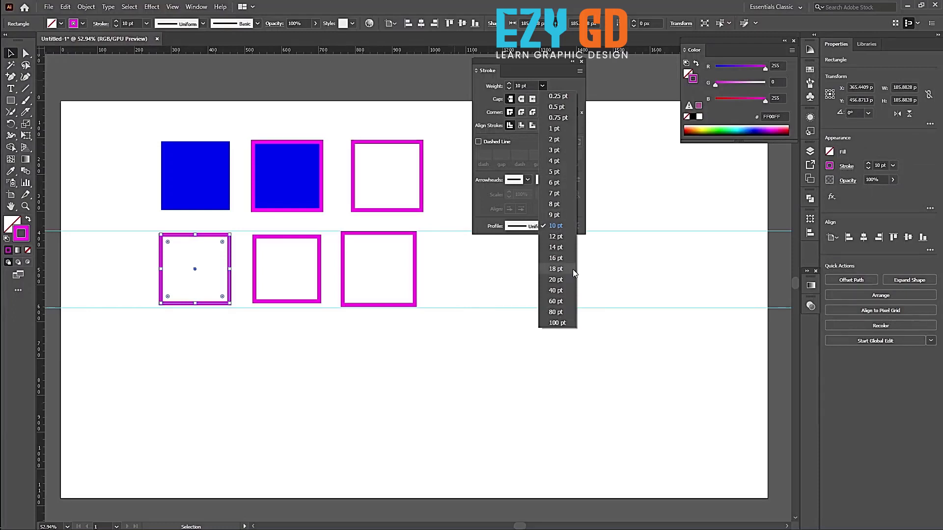
pyautogui.click(562, 290)
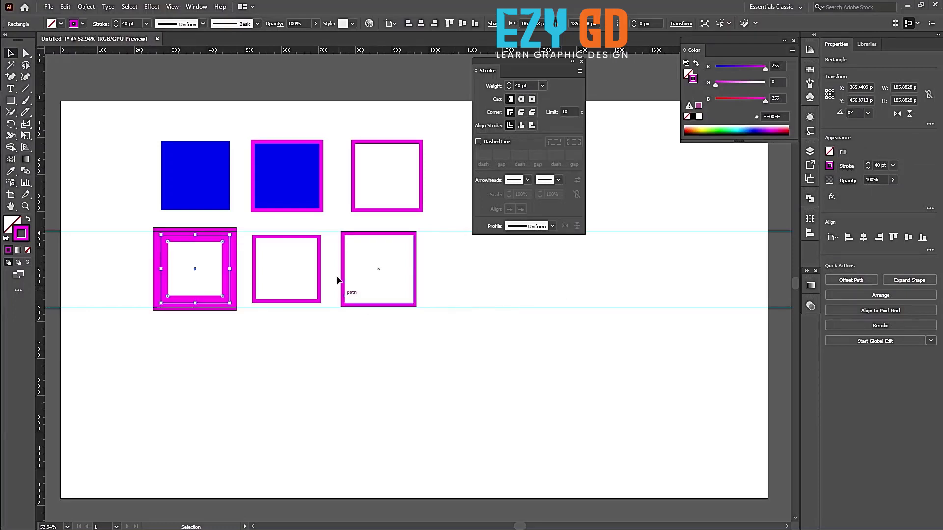
pyautogui.moveTo(328, 249); pyautogui.dragTo(446, 281)
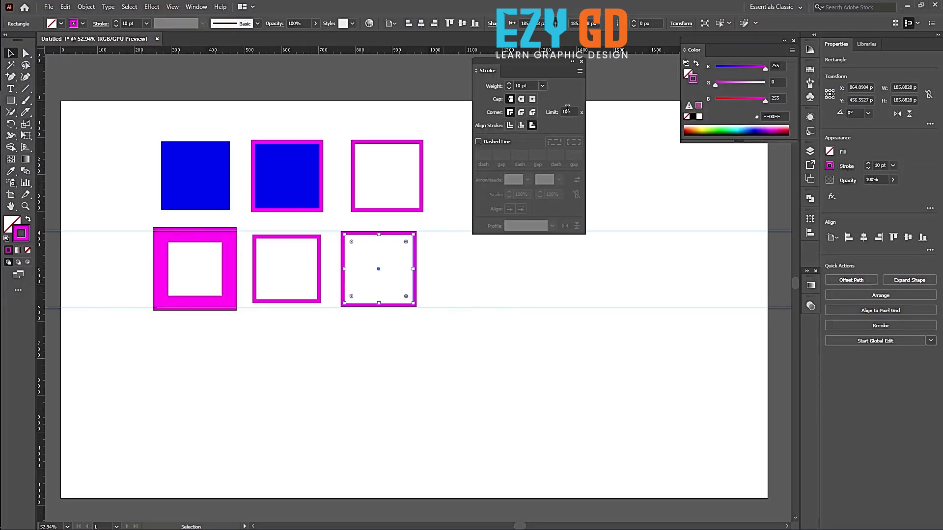
pyautogui.click(542, 86)
pyautogui.click(561, 291)
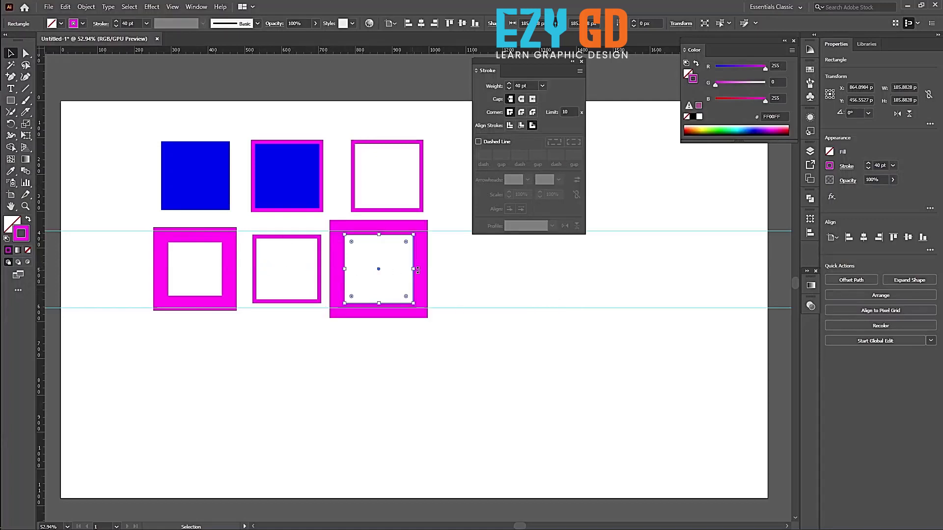
# Spread the second row's middle and last squares farther apart and set the middle one's stroke weight to 40 pt
pyautogui.moveTo(420, 275); pyautogui.dragTo(581, 284)
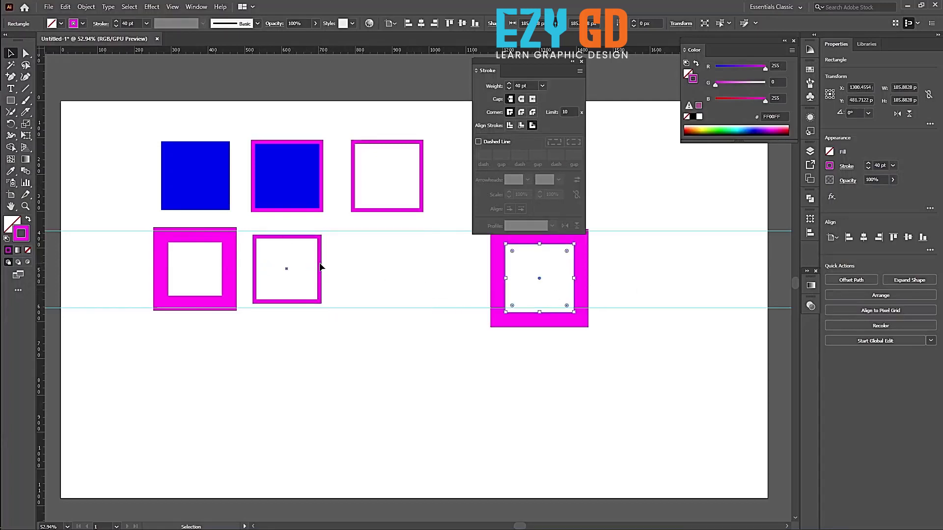
pyautogui.moveTo(320, 268); pyautogui.dragTo(371, 274)
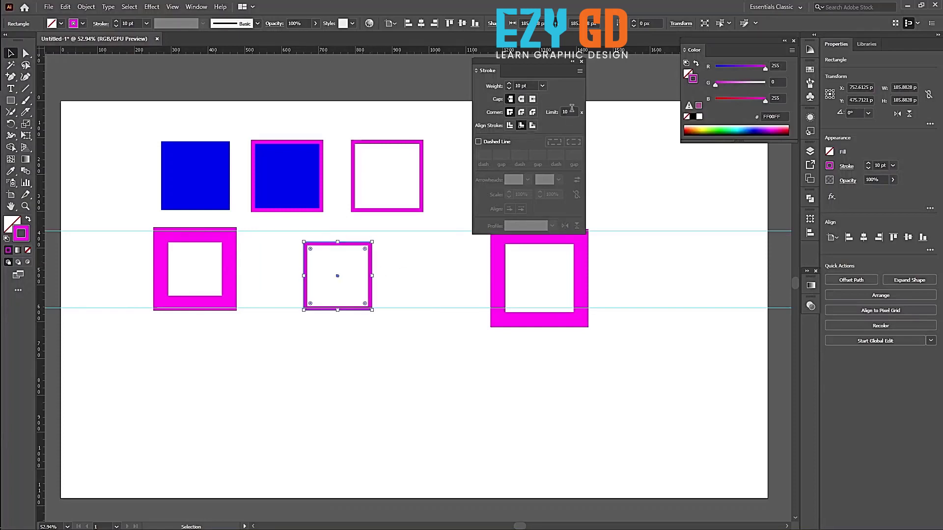
pyautogui.click(542, 85)
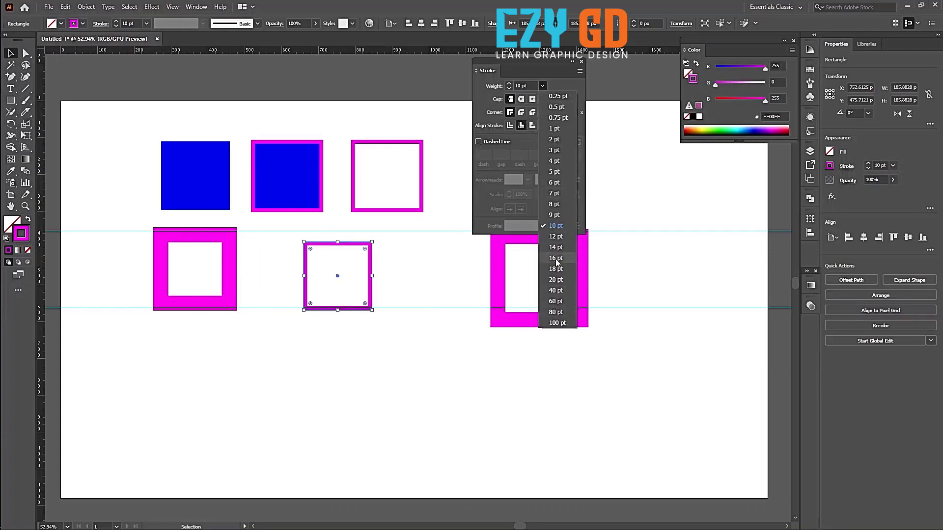
pyautogui.click(555, 290)
pyautogui.click(406, 284)
pyautogui.moveTo(297, 272); pyautogui.dragTo(345, 242)
pyautogui.moveTo(498, 265); pyautogui.dragTo(410, 255)
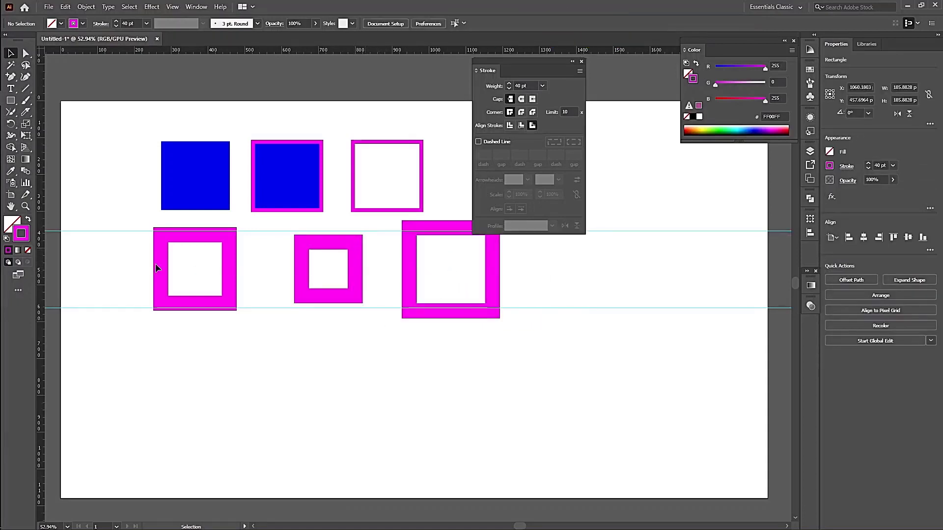
# Select squares in both rows to compare their path sizes with their center, inside and outside stroke alignments
pyautogui.moveTo(109, 246); pyautogui.dragTo(555, 289)
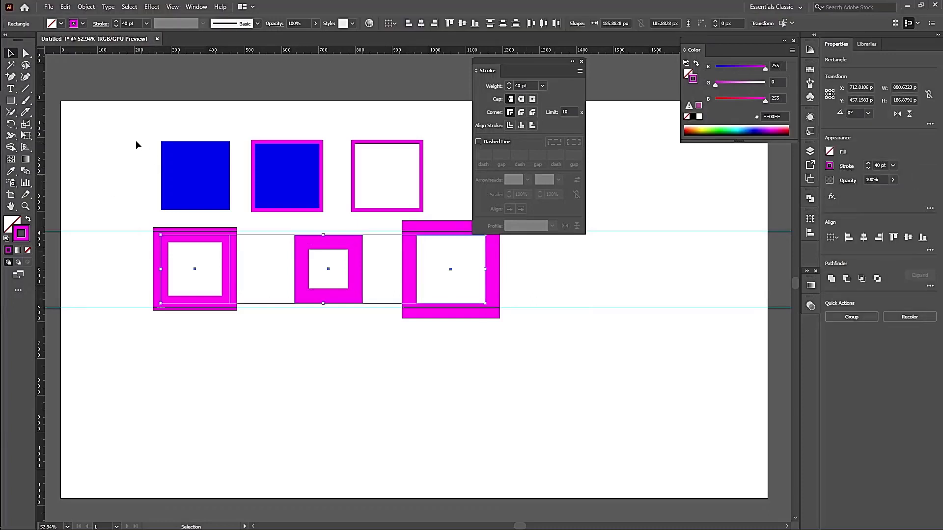
pyautogui.moveTo(135, 143); pyautogui.dragTo(206, 187)
pyautogui.moveTo(263, 122); pyautogui.dragTo(326, 187)
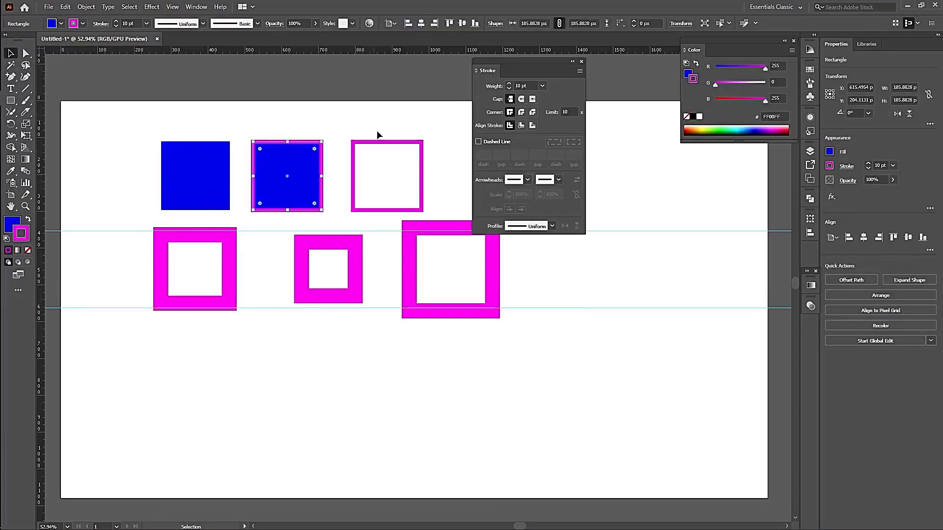
pyautogui.moveTo(378, 133); pyautogui.dragTo(397, 167)
pyautogui.moveTo(104, 250); pyautogui.dragTo(196, 268)
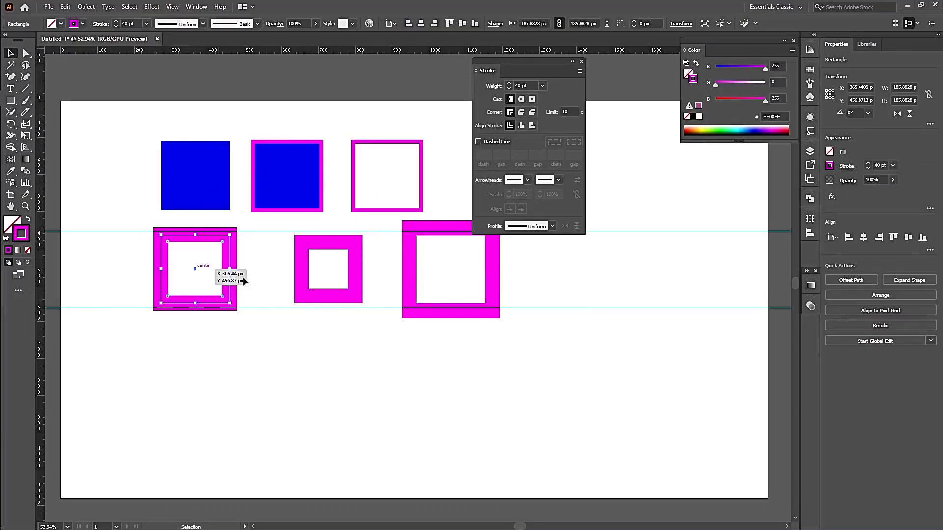
pyautogui.moveTo(279, 265); pyautogui.dragTo(334, 272)
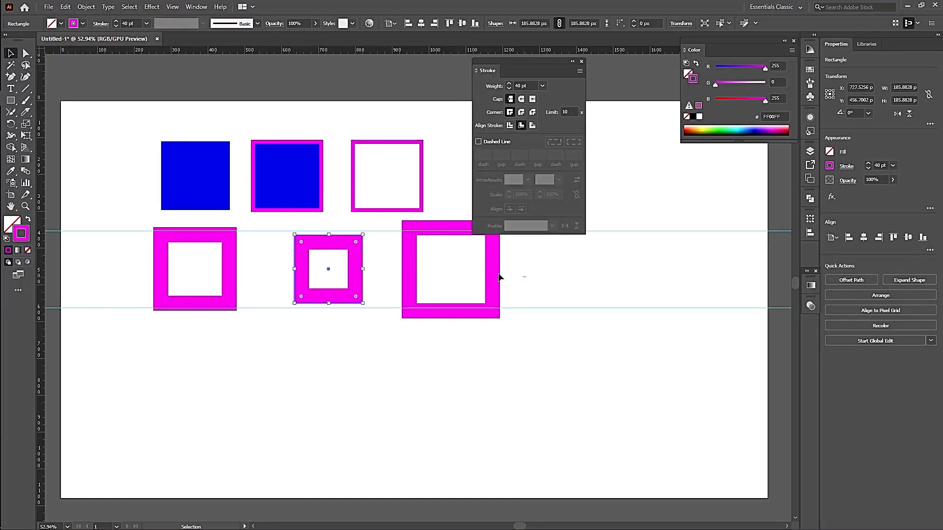
pyautogui.moveTo(510, 273); pyautogui.dragTo(437, 264)
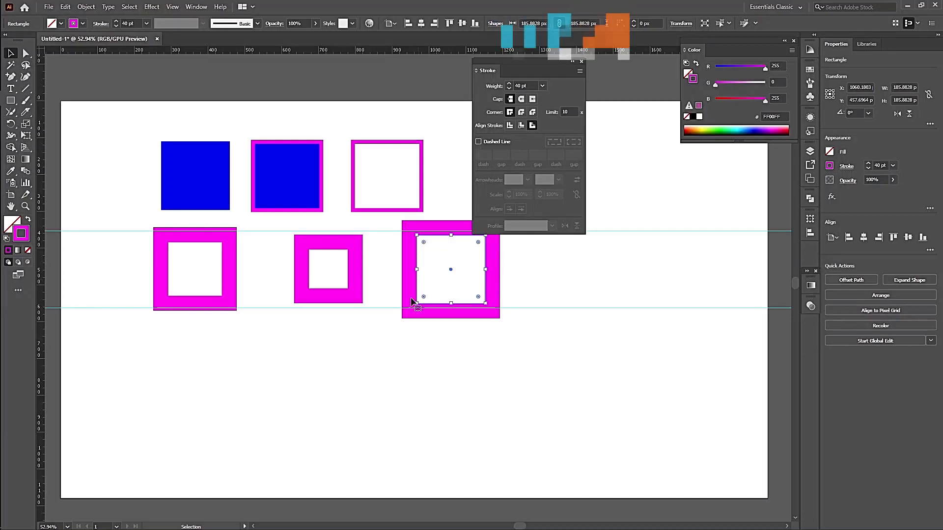
pyautogui.click(104, 255)
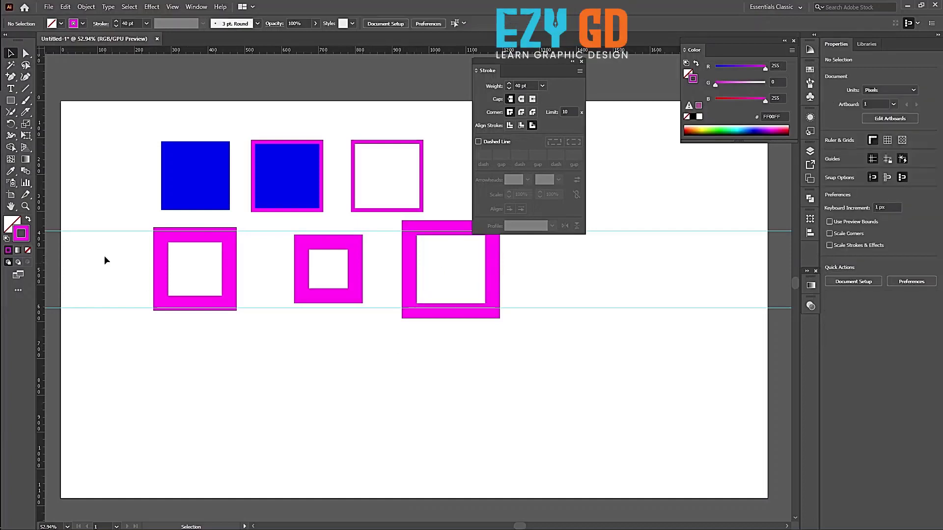
pyautogui.moveTo(145, 249); pyautogui.dragTo(392, 257)
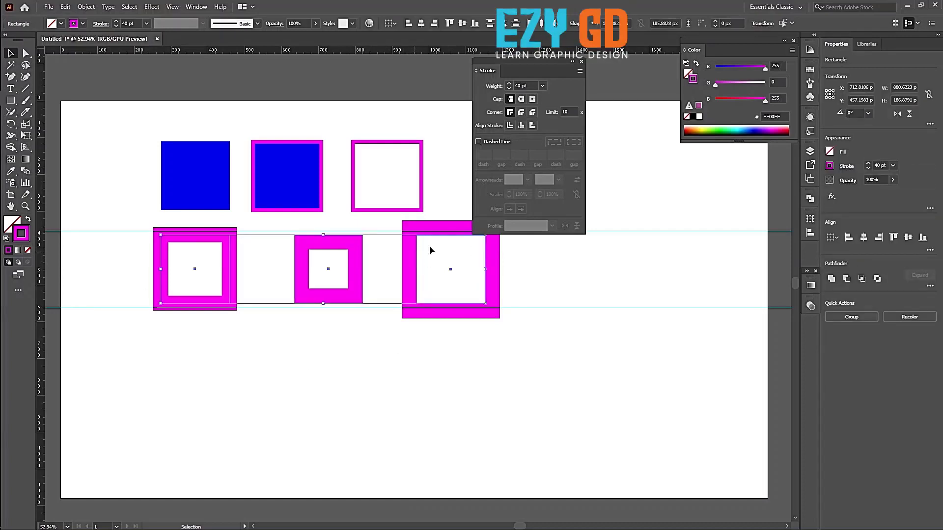
# Set the second-row squares' stroke weight to 10 pt and duplicate all three below as a third row
pyautogui.click(542, 85)
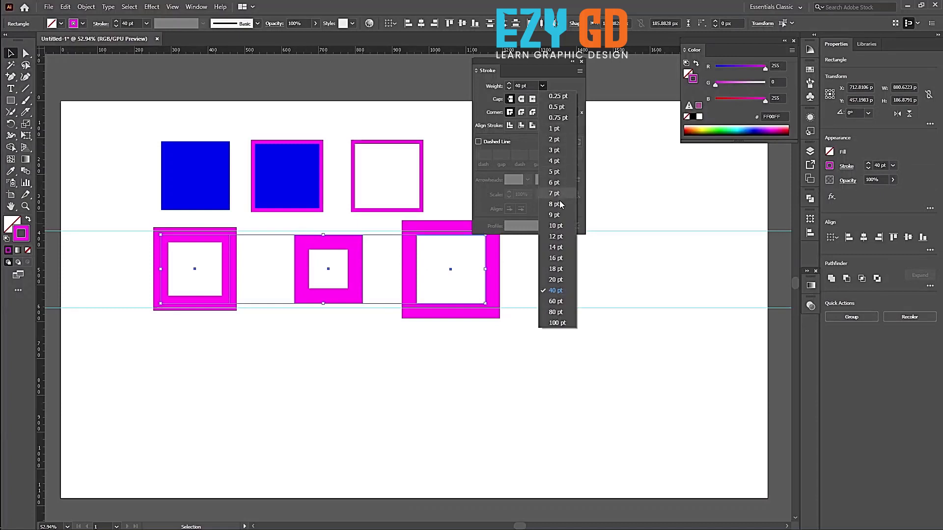
pyautogui.click(562, 227)
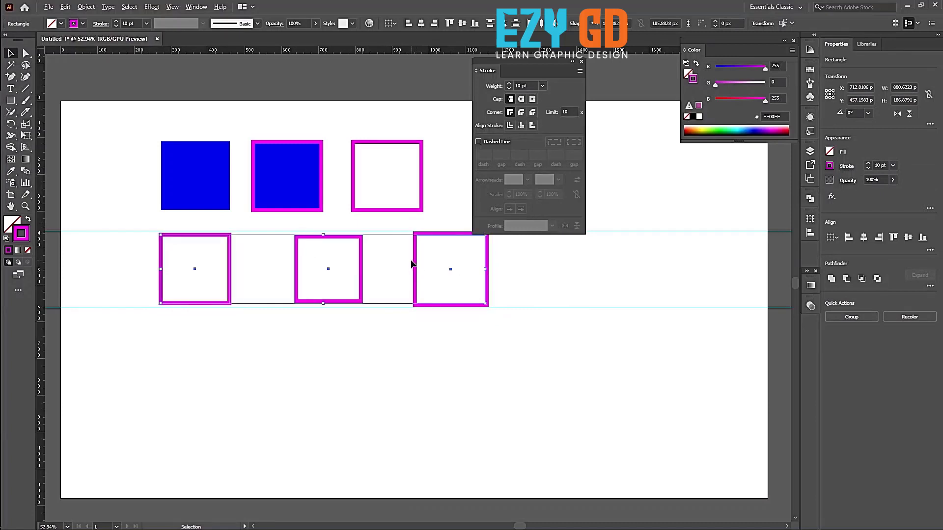
pyautogui.moveTo(417, 265); pyautogui.dragTo(409, 363)
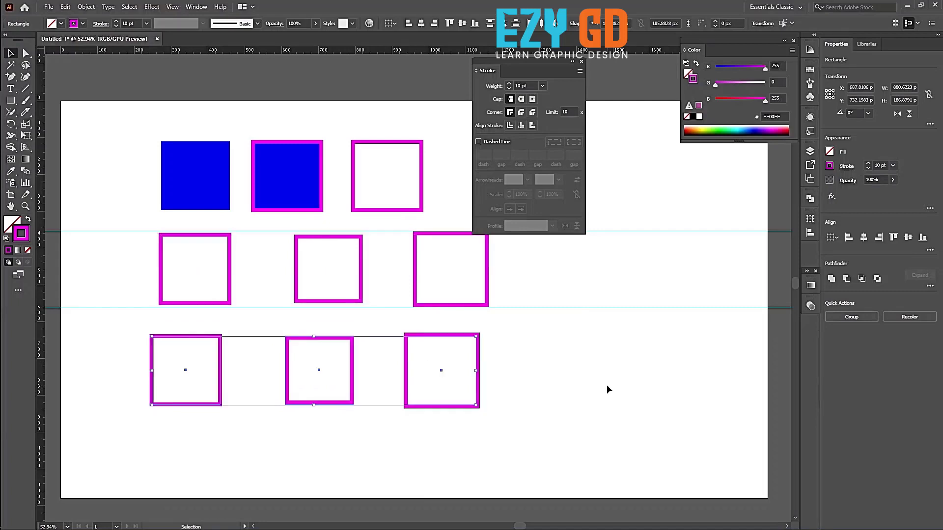
pyautogui.click(611, 405)
# Give the middle square of the third row a Round Join stroke corner
pyautogui.moveTo(95, 331); pyautogui.dragTo(225, 387)
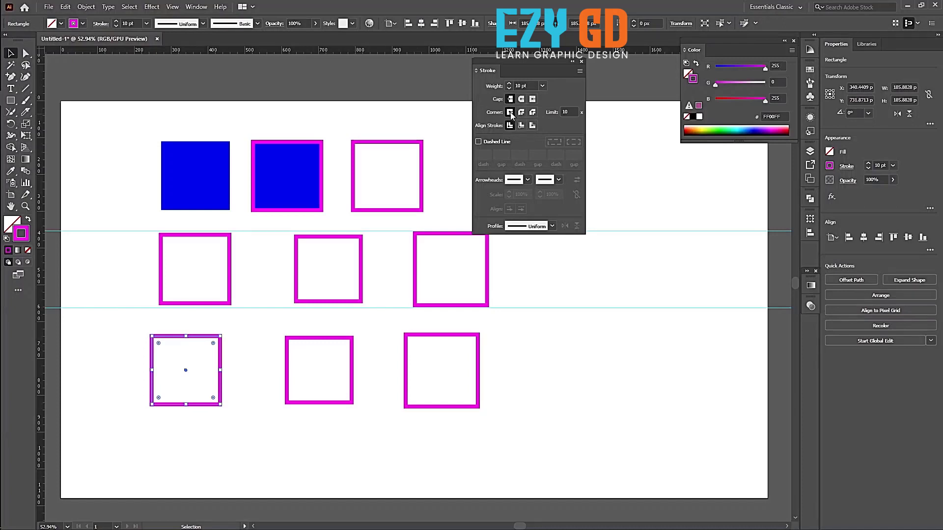
pyautogui.click(286, 359)
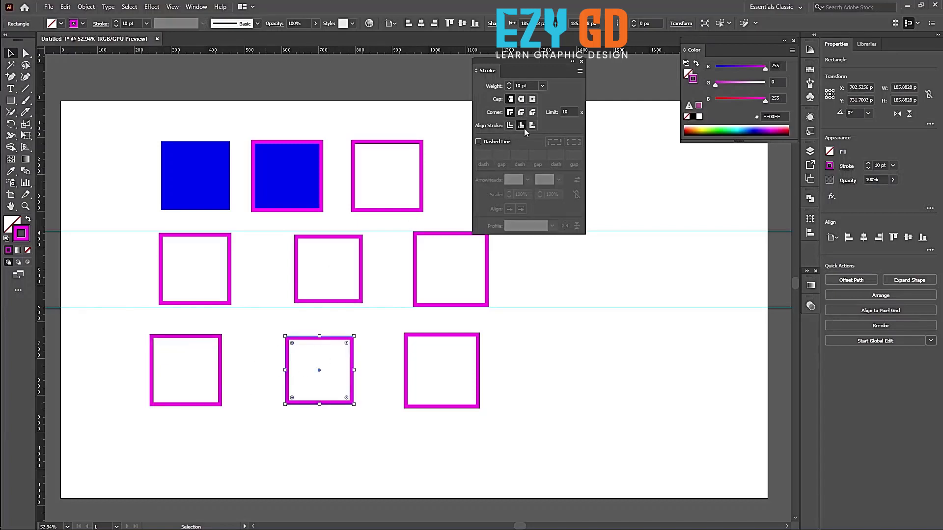
pyautogui.click(523, 113)
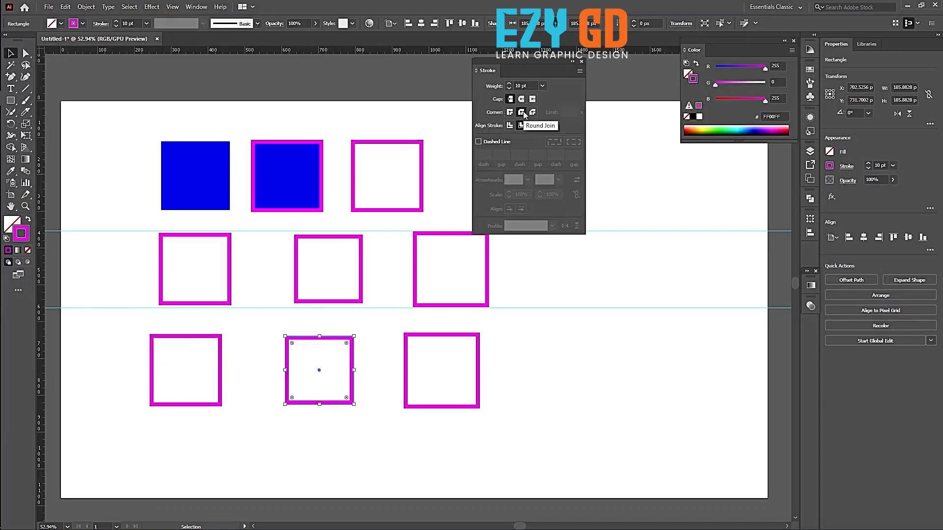
pyautogui.click(579, 380)
# Give the last square of the third row a Bevel Join stroke corner
pyautogui.moveTo(317, 311); pyautogui.dragTo(364, 371)
pyautogui.click(383, 353)
pyautogui.moveTo(382, 348); pyautogui.dragTo(480, 400)
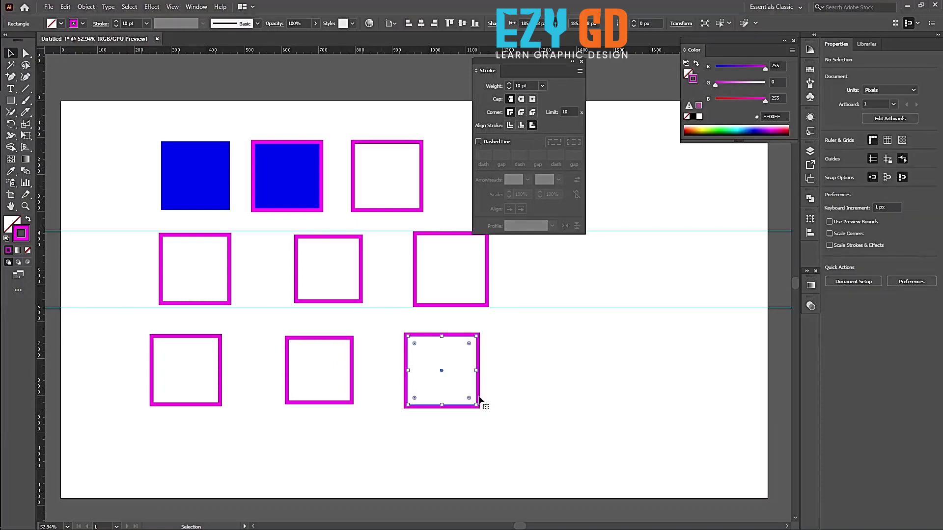
pyautogui.click(533, 112)
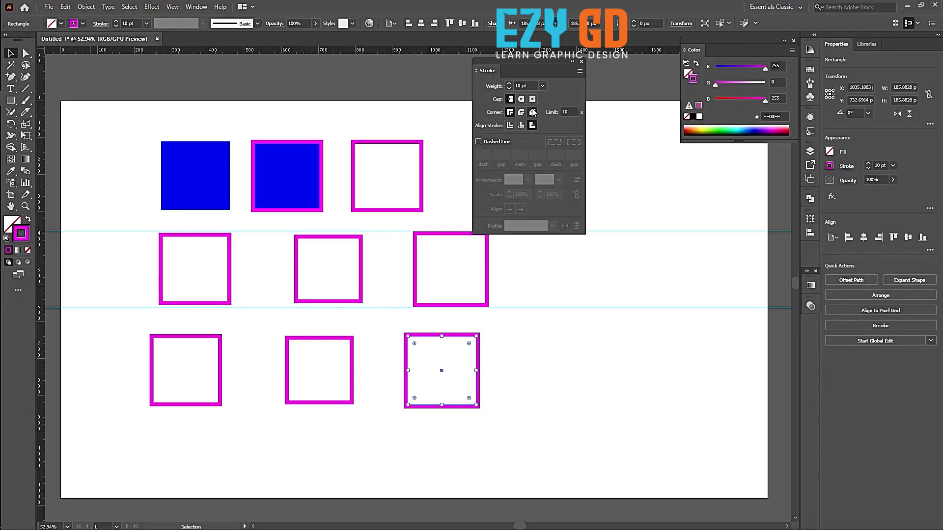
pyautogui.click(560, 406)
# Examine the corner joins of the third row's middle and first squares, viewing the row at 100% zoom
pyautogui.moveTo(272, 328); pyautogui.dragTo(370, 396)
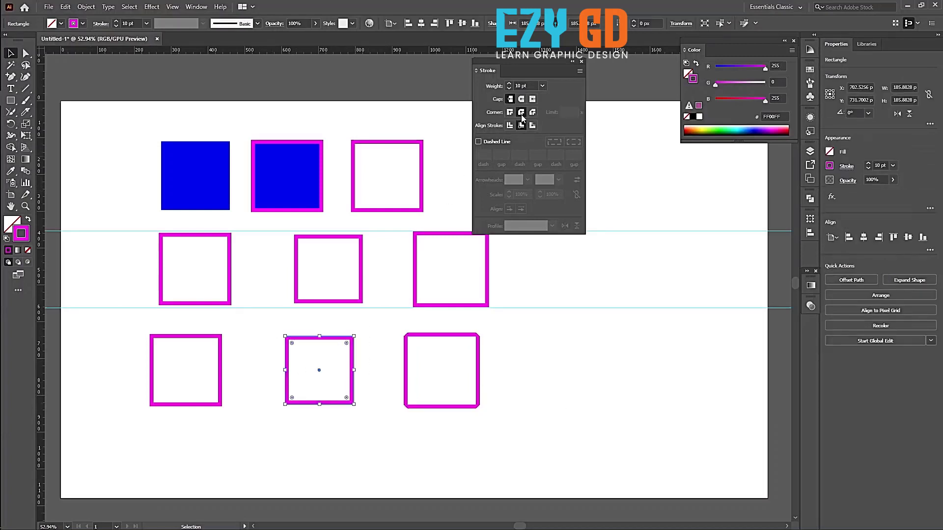
pyautogui.moveTo(105, 333); pyautogui.dragTo(193, 389)
pyautogui.click(287, 462)
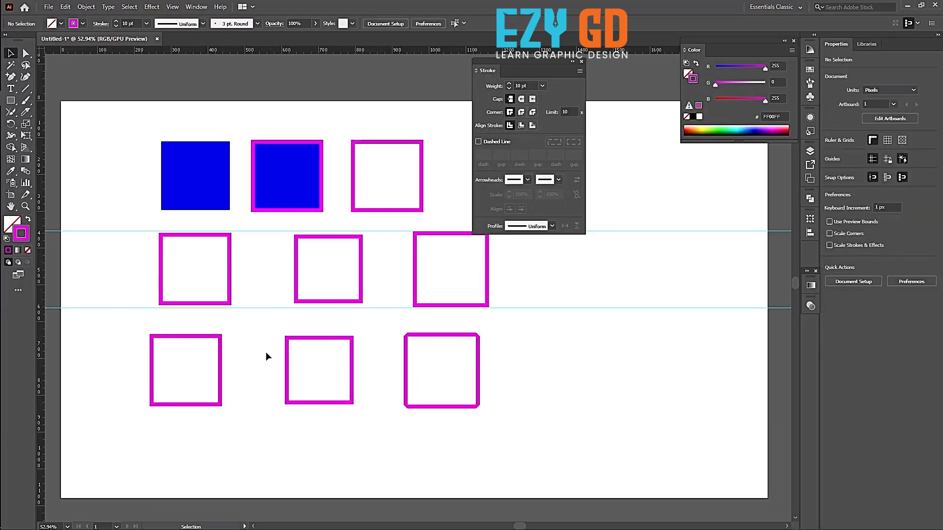
pyautogui.moveTo(272, 328); pyautogui.dragTo(339, 397)
pyautogui.press('a')
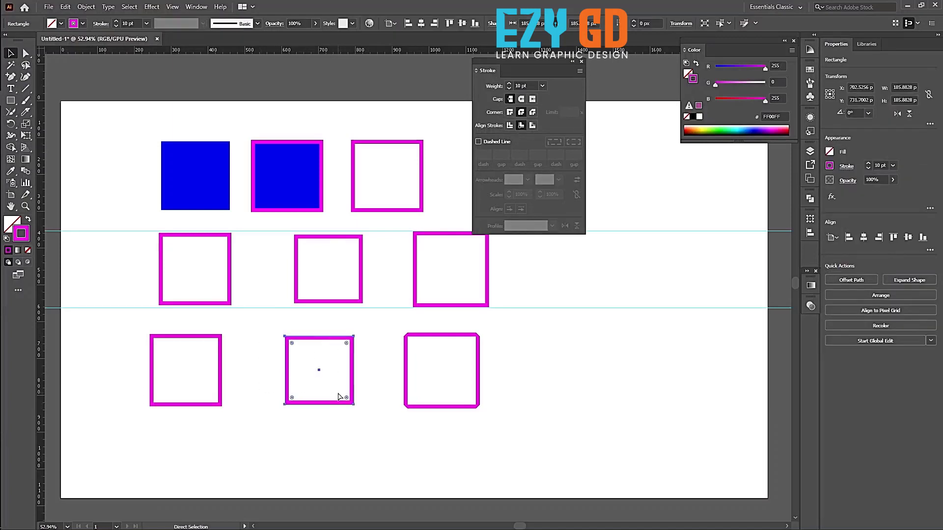
pyautogui.hotkey('ctrl', '1')
pyautogui.press('v')
pyautogui.click(450, 417)
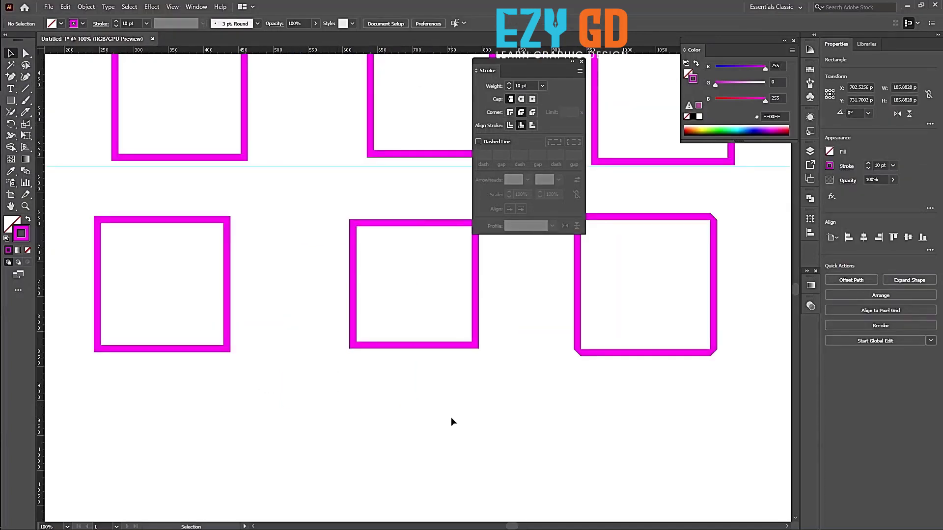
# Align the stroke of the third row's middle square to the center of its path
pyautogui.moveTo(502, 384); pyautogui.dragTo(420, 301)
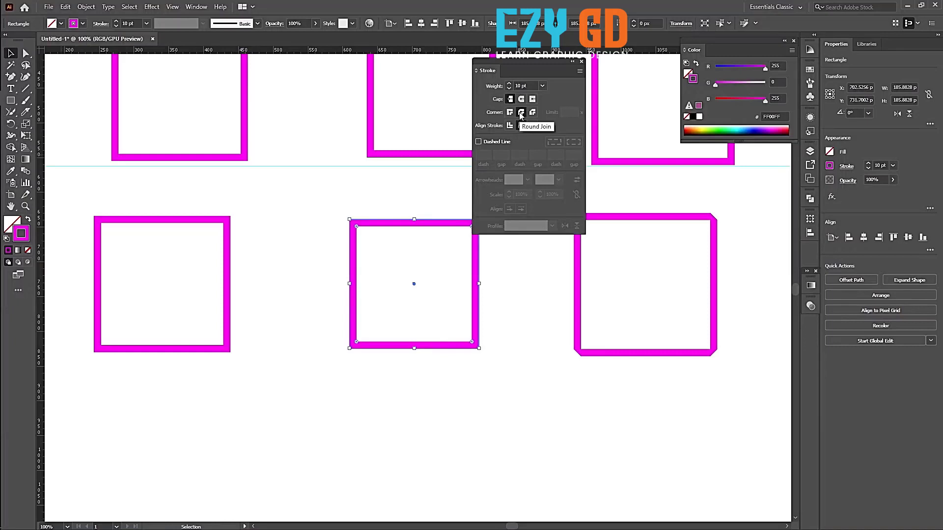
pyautogui.click(493, 301)
pyautogui.moveTo(294, 284); pyautogui.dragTo(440, 378)
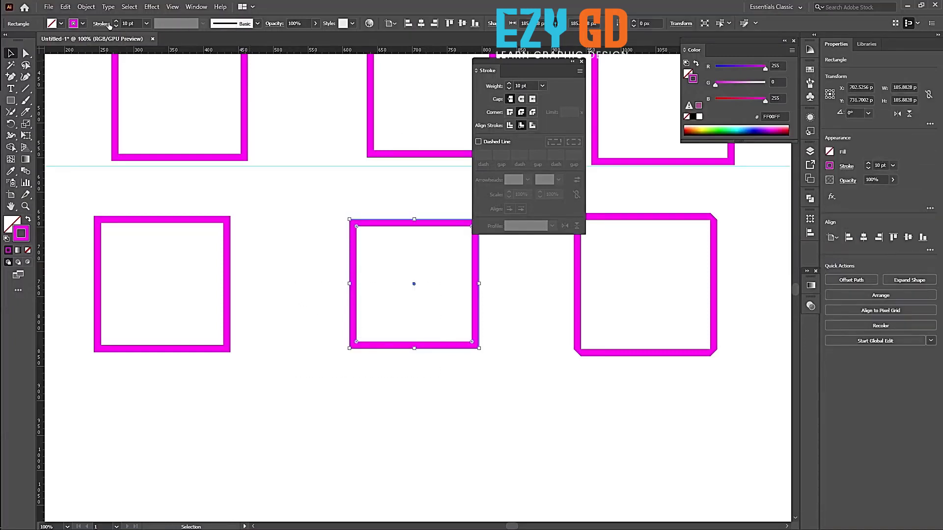
pyautogui.click(510, 125)
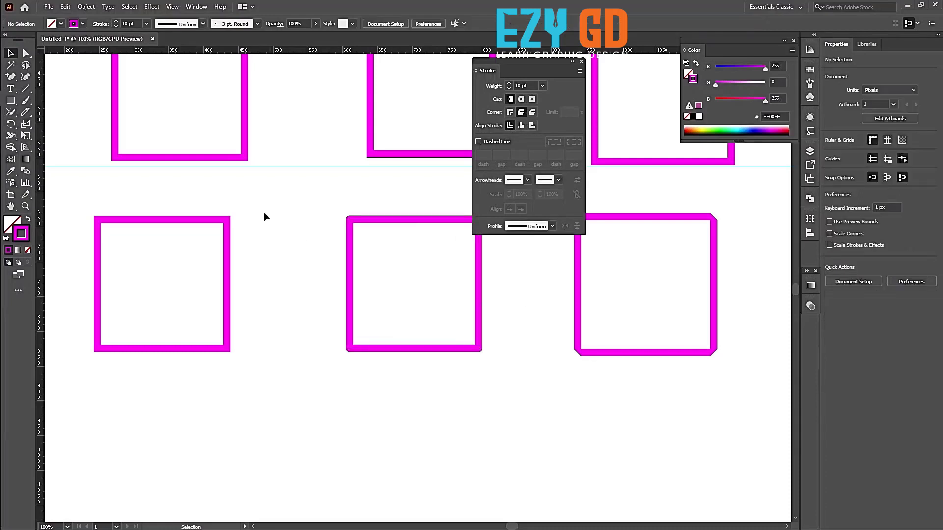
# Select the third-row squares one by one and together to compare their Miter, Round and Bevel Join corners
pyautogui.moveTo(217, 188); pyautogui.dragTo(252, 364)
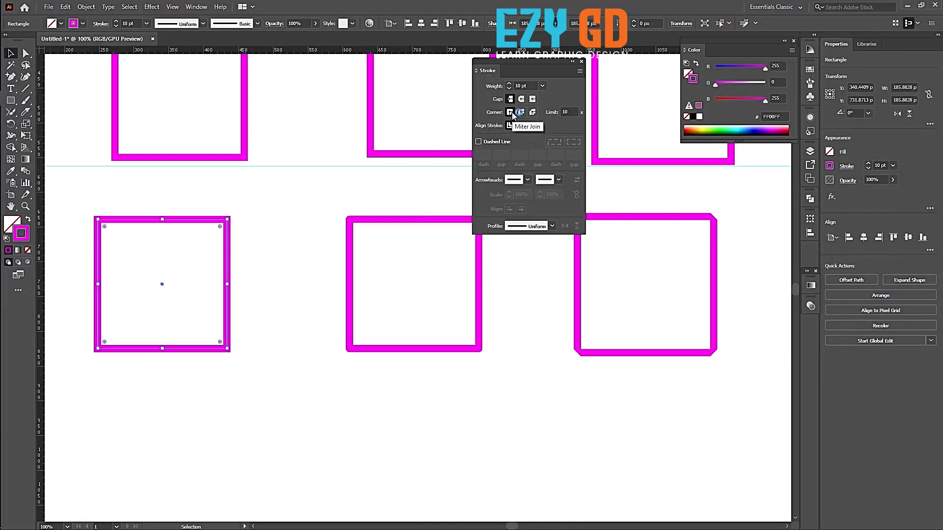
pyautogui.click(279, 235)
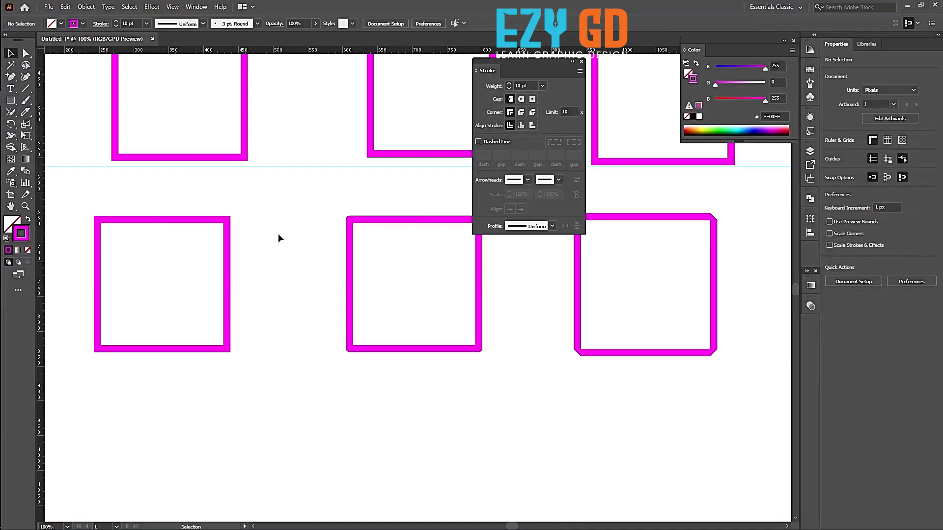
pyautogui.moveTo(191, 191); pyautogui.dragTo(278, 290)
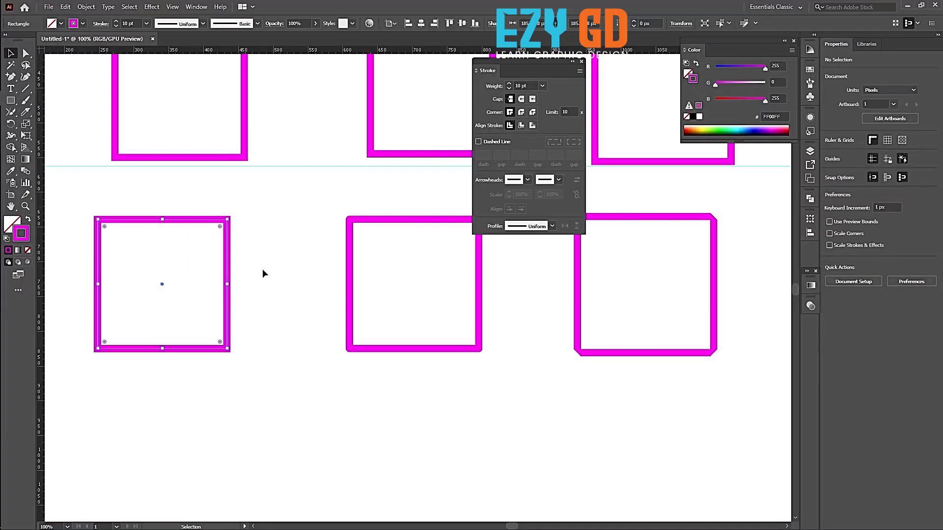
pyautogui.click(277, 251)
pyautogui.moveTo(546, 332); pyautogui.dragTo(552, 392)
pyautogui.moveTo(558, 252); pyautogui.dragTo(634, 326)
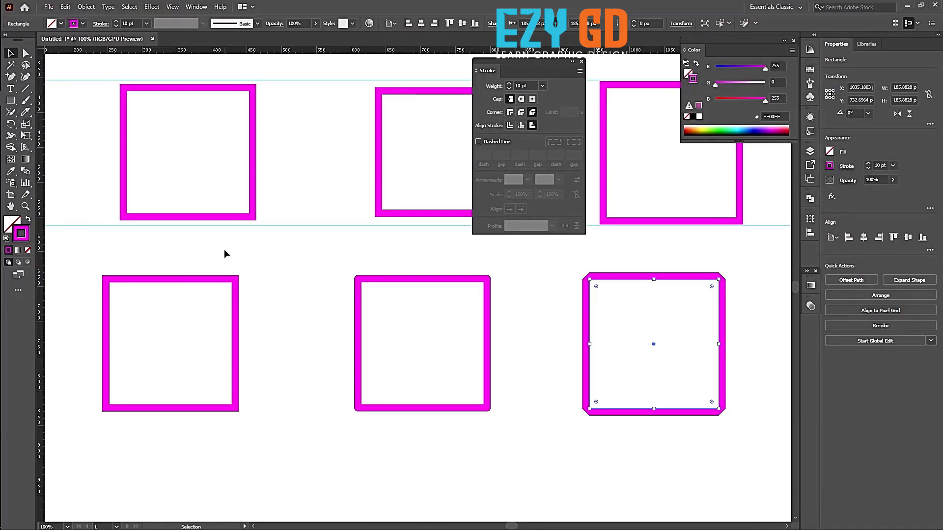
pyautogui.moveTo(224, 249); pyautogui.dragTo(260, 325)
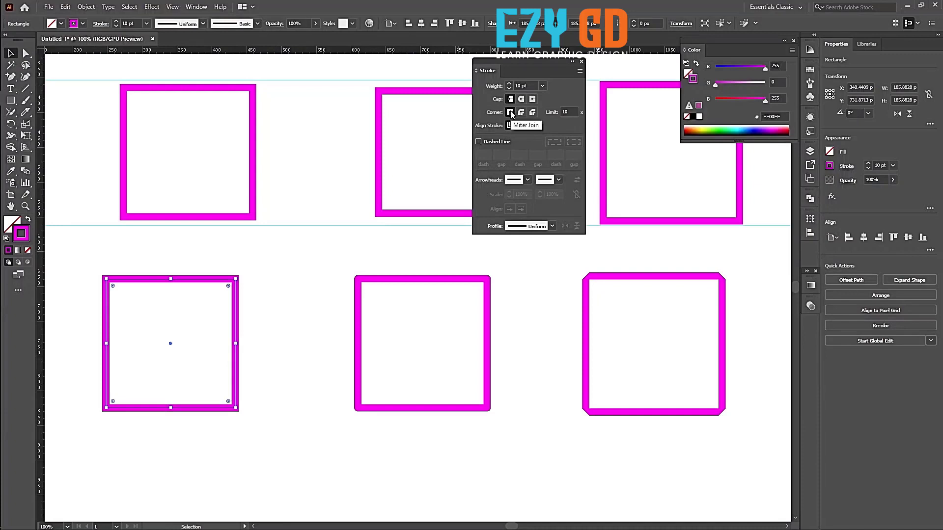
pyautogui.moveTo(362, 270); pyautogui.dragTo(425, 328)
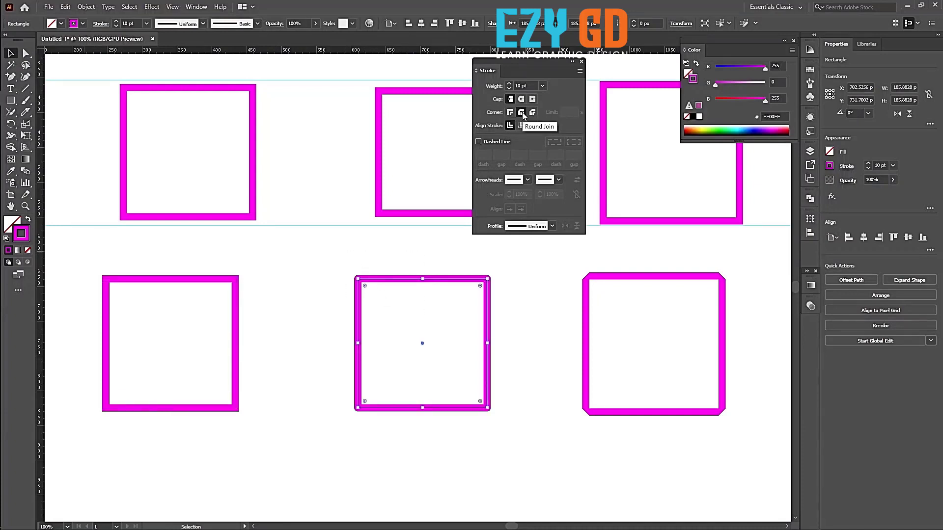
pyautogui.click(586, 339)
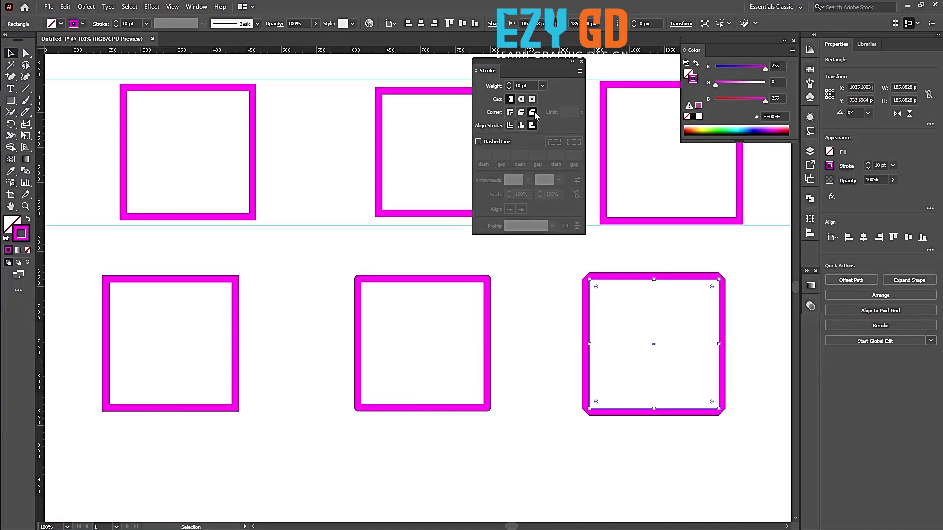
pyautogui.click(532, 323)
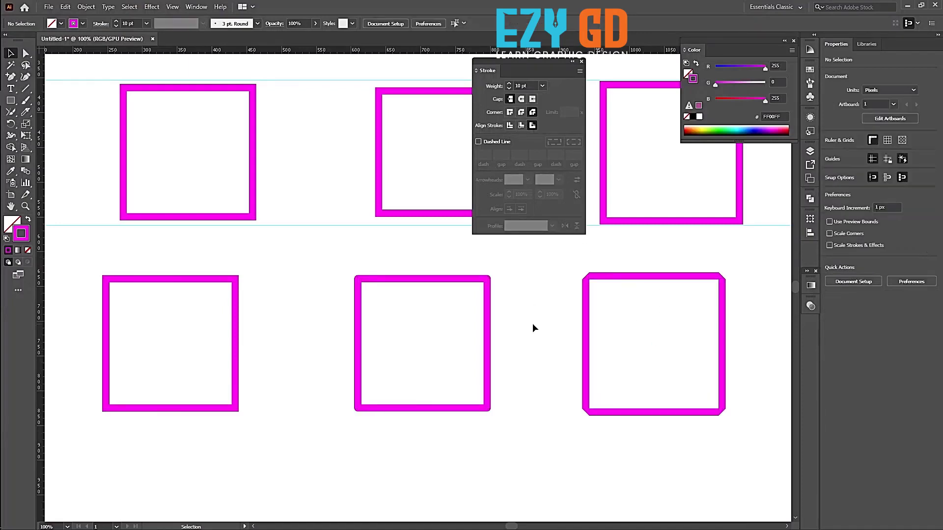
pyautogui.moveTo(162, 253); pyautogui.dragTo(272, 319)
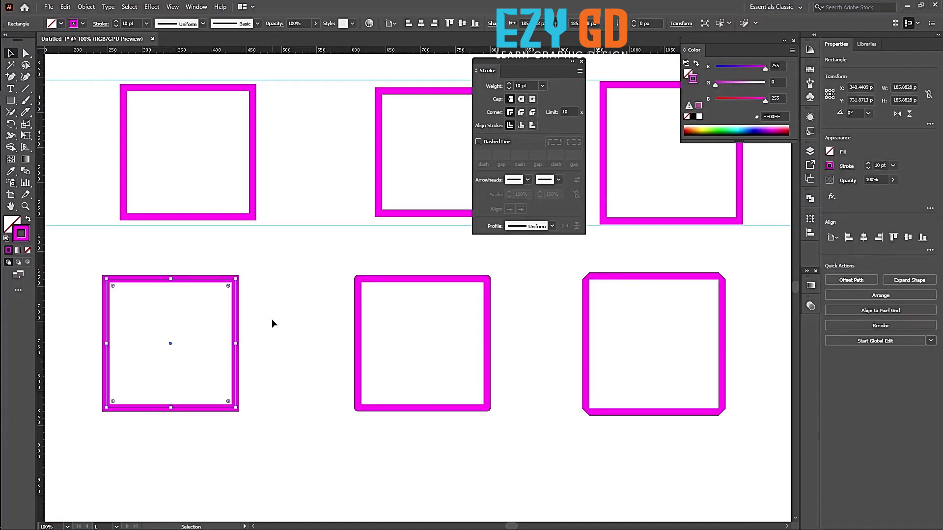
pyautogui.moveTo(64, 290); pyautogui.dragTo(710, 356)
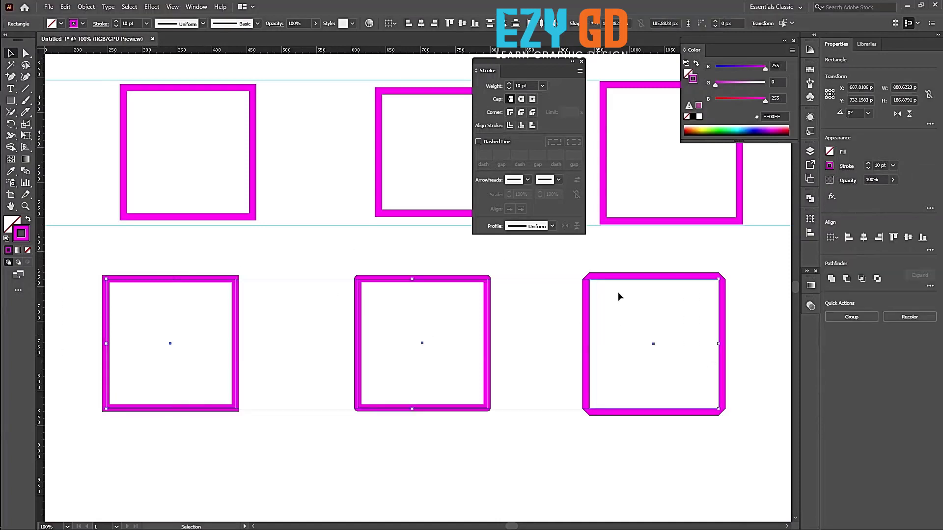
pyautogui.click(533, 439)
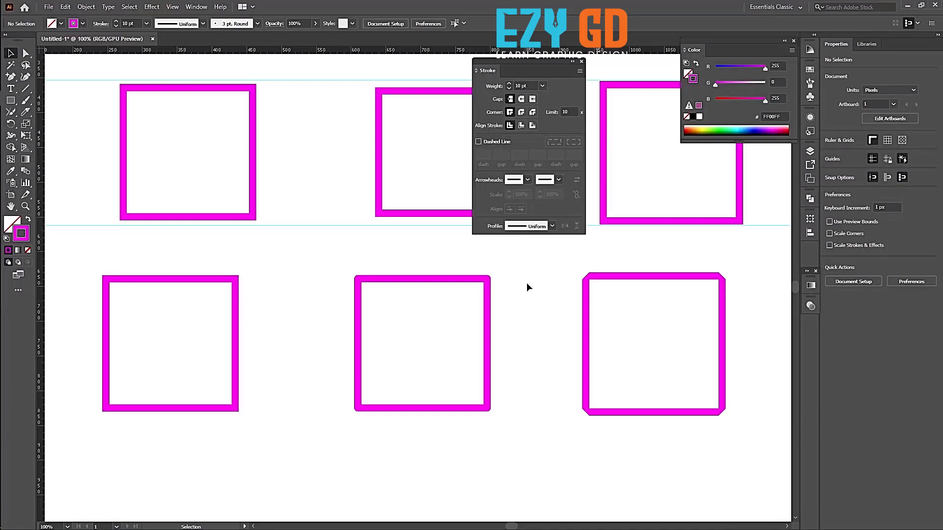
# Duplicate the third row's first square directly below it and turn the copy's stroke into a dashed line
pyautogui.scroll(-5, 526, 284)
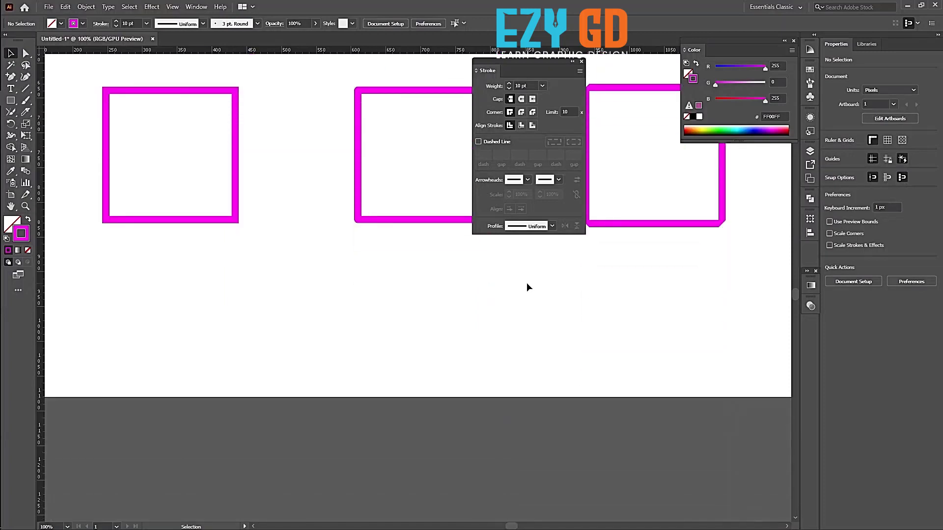
pyautogui.moveTo(221, 220); pyautogui.dragTo(217, 377)
pyautogui.click(478, 142)
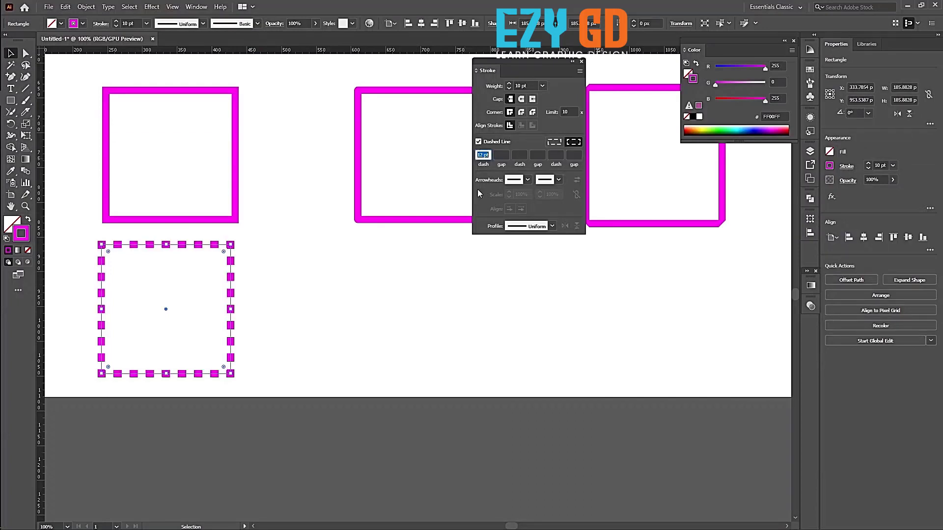
pyautogui.click(349, 291)
pyautogui.moveTo(290, 328); pyautogui.dragTo(186, 270)
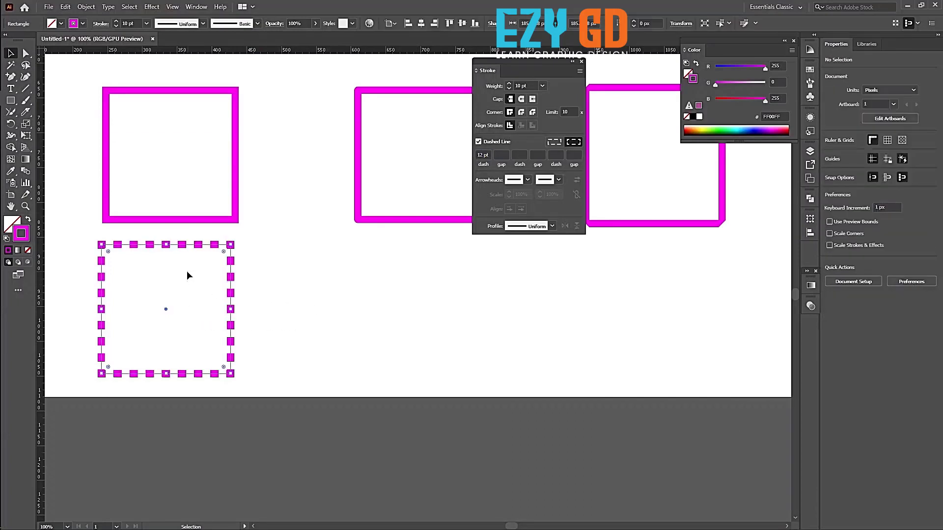
# Set the dashed square's first gap to 4 pt, second dash to 14 pt and second gap to 6 pt
pyautogui.click(500, 154)
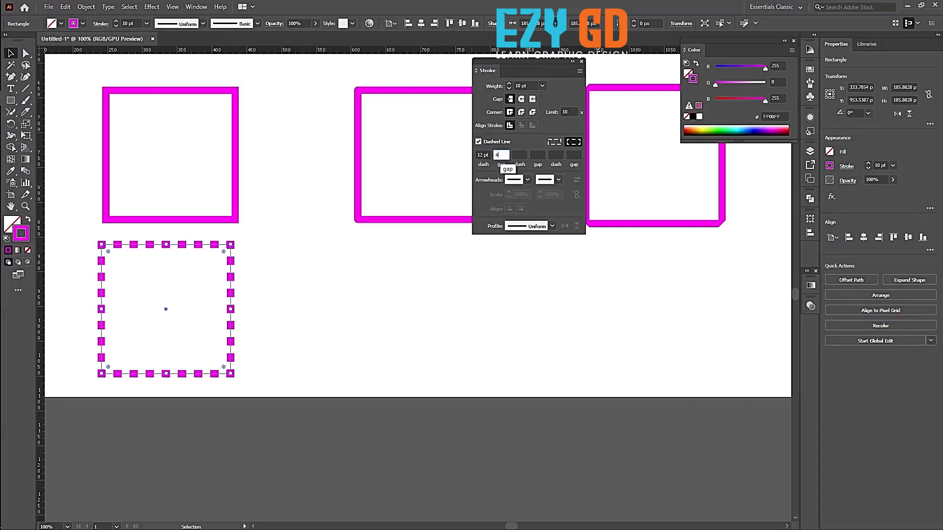
pyautogui.write('4')
pyautogui.click(519, 155)
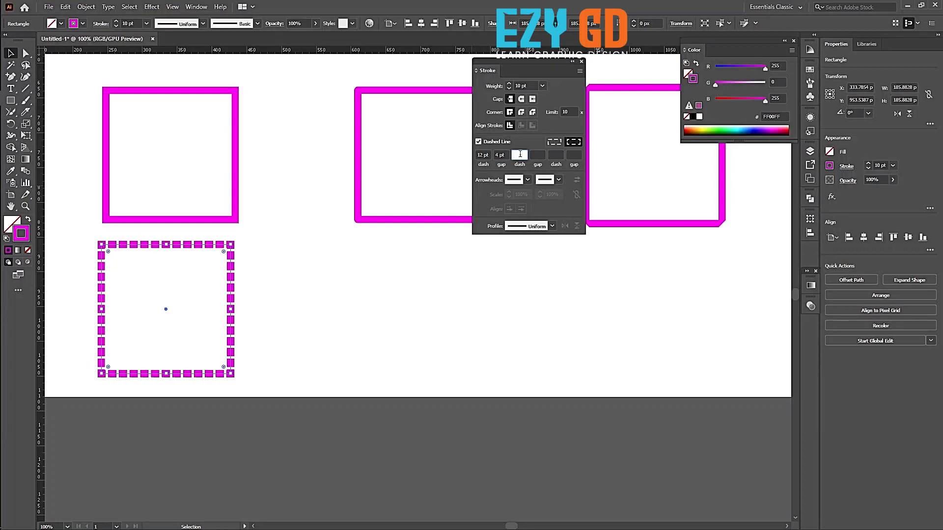
pyautogui.write('14')
pyautogui.click(538, 155)
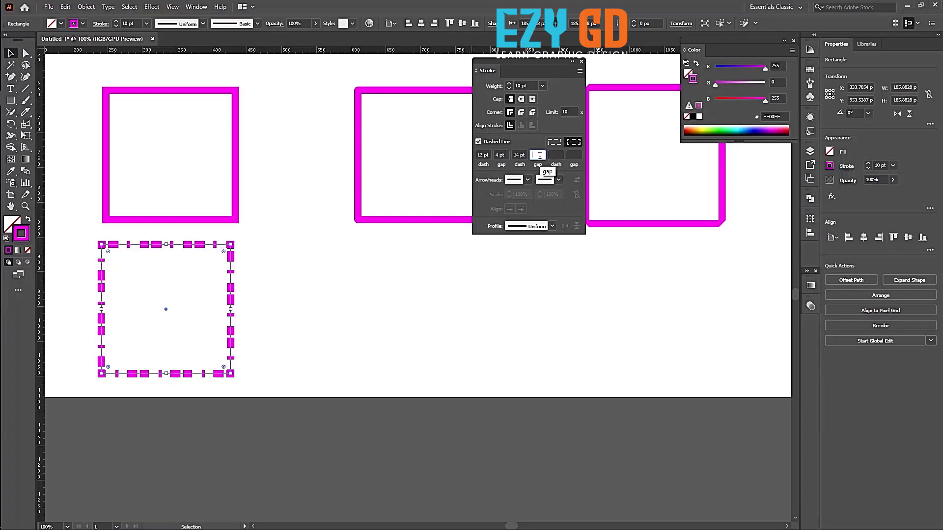
pyautogui.write('6')
pyautogui.press('Escape')
pyautogui.click(517, 267)
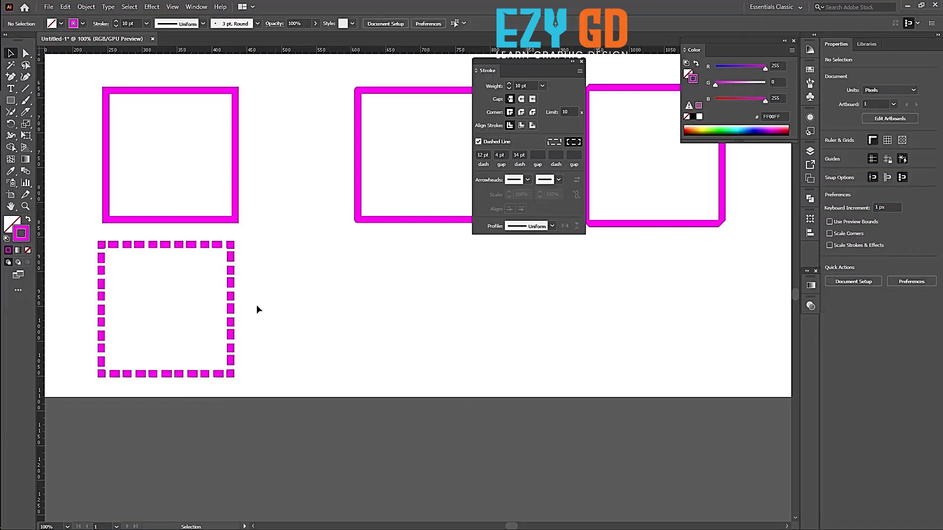
# Duplicate the dashed square to the right of the original in the fourth row
pyautogui.moveTo(295, 339); pyautogui.dragTo(365, 355)
pyautogui.moveTo(197, 276); pyautogui.dragTo(314, 309)
pyautogui.moveTo(237, 279); pyautogui.dragTo(382, 290)
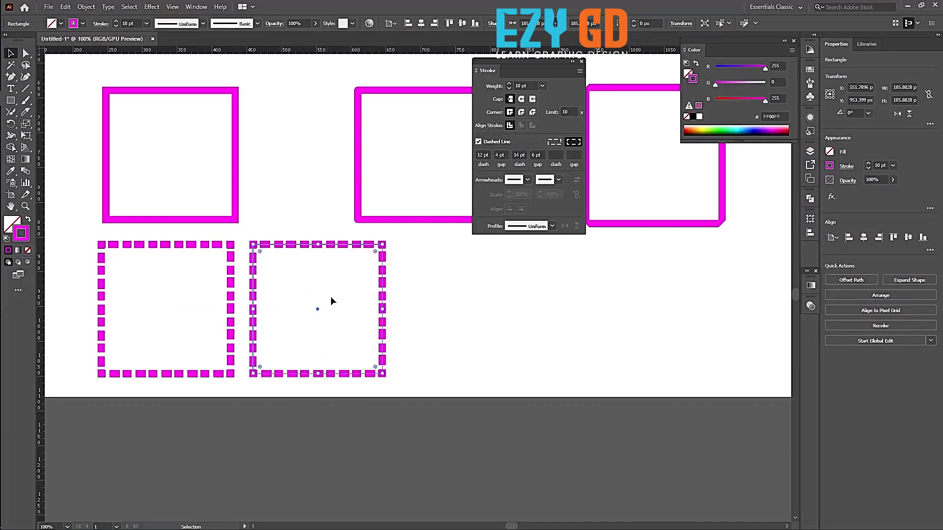
# Set the second dashed square's first gap, second dash and second gap to 0 pt
pyautogui.click(530, 155)
pyautogui.moveTo(519, 155); pyautogui.dragTo(511, 156)
pyautogui.write('0')
pyautogui.click(505, 155)
pyautogui.write('0')
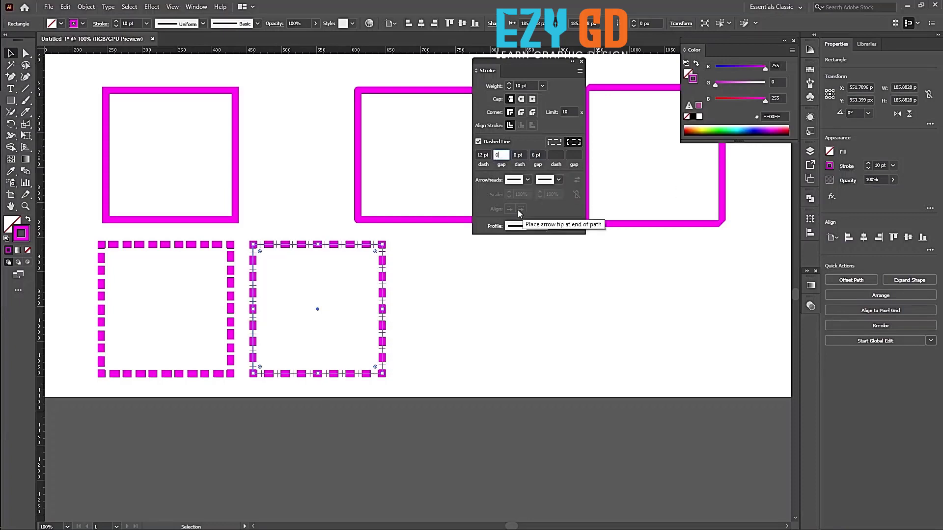
pyautogui.click(485, 155)
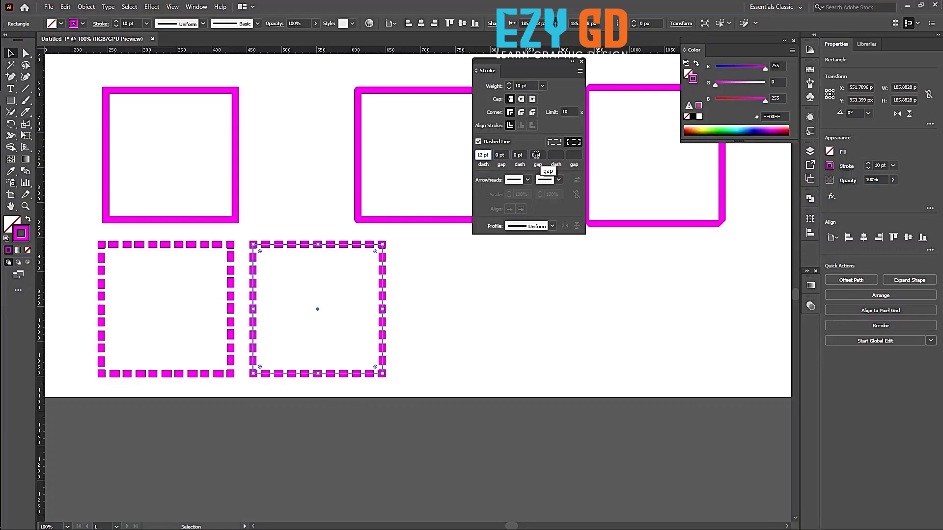
pyautogui.moveTo(539, 154); pyautogui.dragTo(529, 155)
pyautogui.write('0')
pyautogui.click(530, 278)
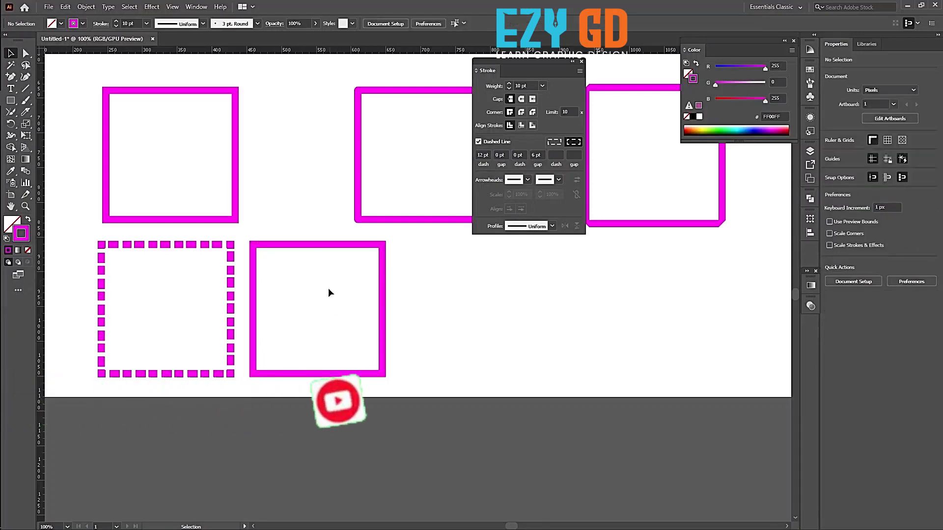
# Set the stroke weight of the fourth row's second square to 12 pt
pyautogui.moveTo(314, 211); pyautogui.dragTo(340, 285)
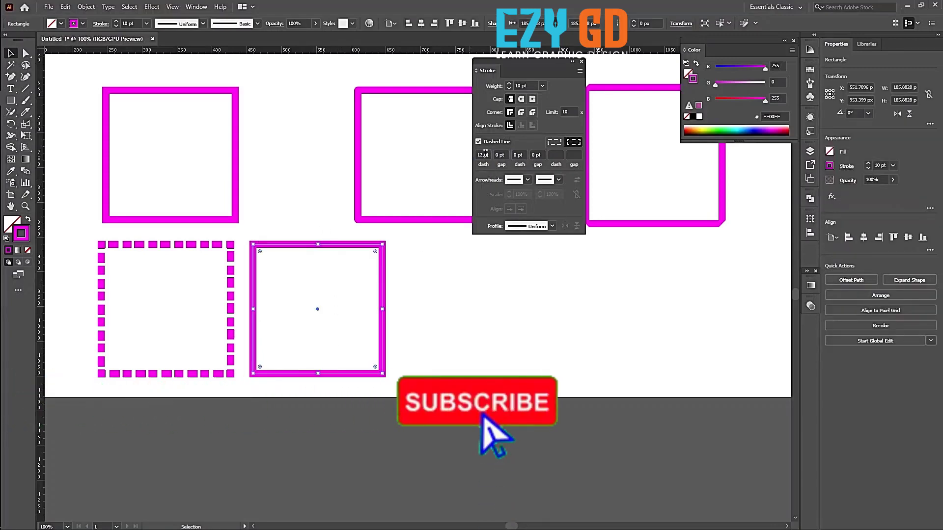
pyautogui.moveTo(521, 86); pyautogui.dragTo(510, 86)
pyautogui.write('1')
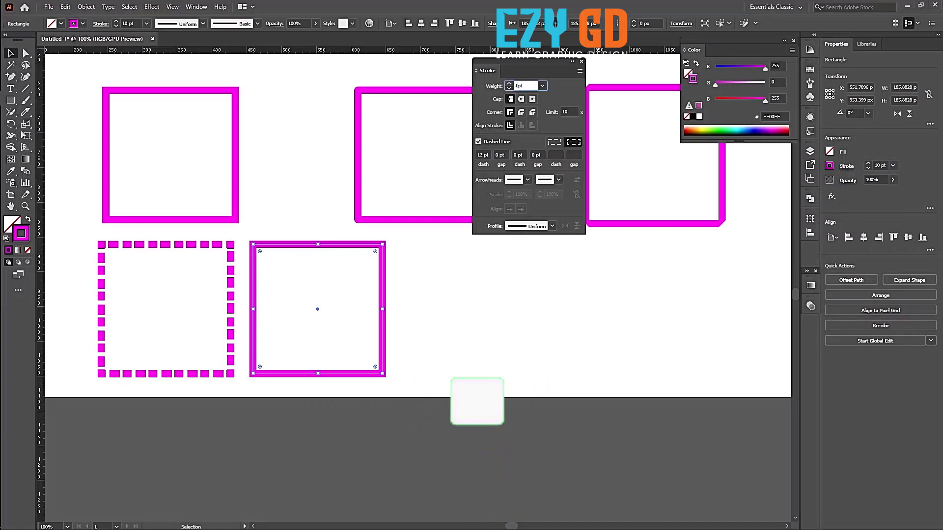
pyautogui.write('2')
pyautogui.press('Return')
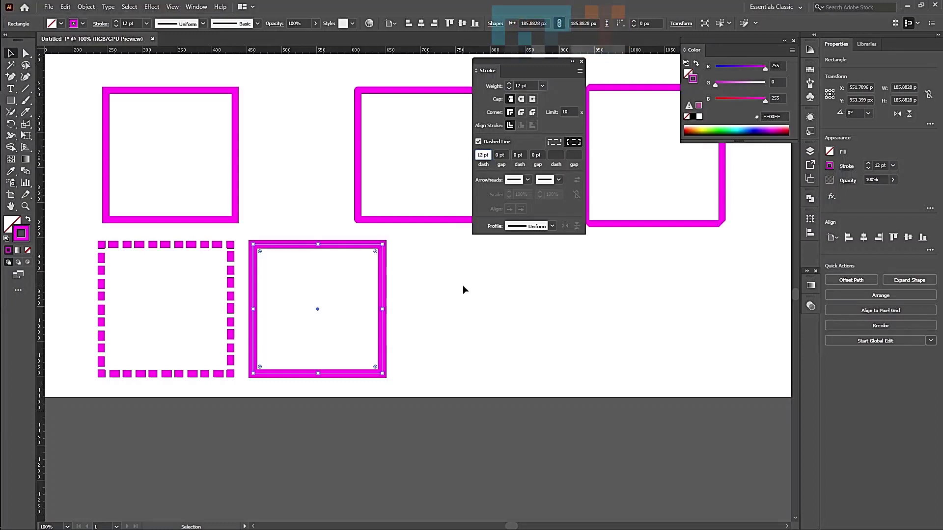
# Set the first gap of the fourth row's second square to 12 pt
pyautogui.click(361, 277)
pyautogui.moveTo(361, 277); pyautogui.dragTo(465, 308)
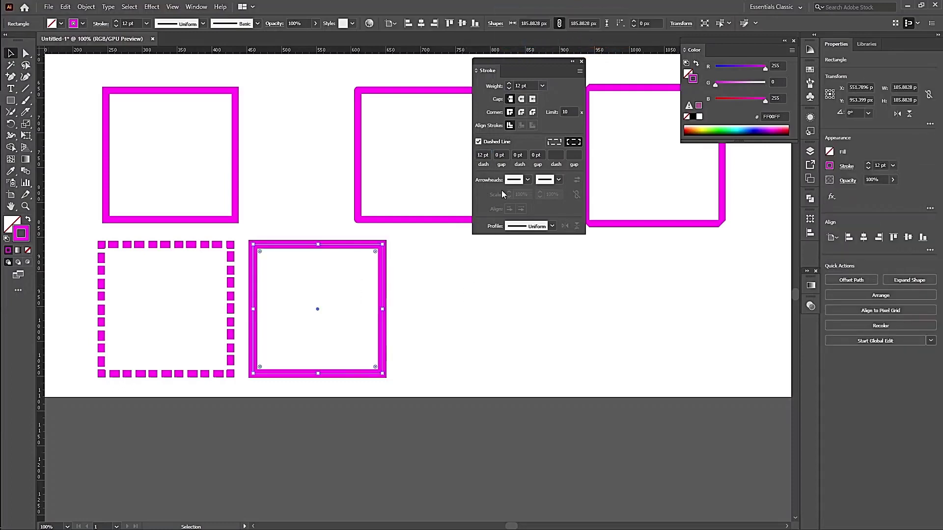
pyautogui.click(482, 155)
pyautogui.click(346, 260)
pyautogui.click(383, 275)
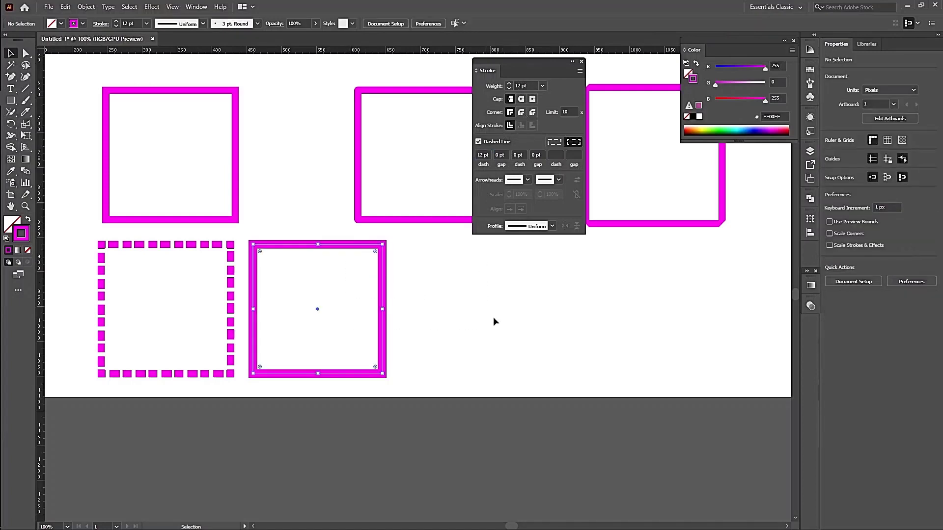
pyautogui.click(499, 155)
pyautogui.write('12')
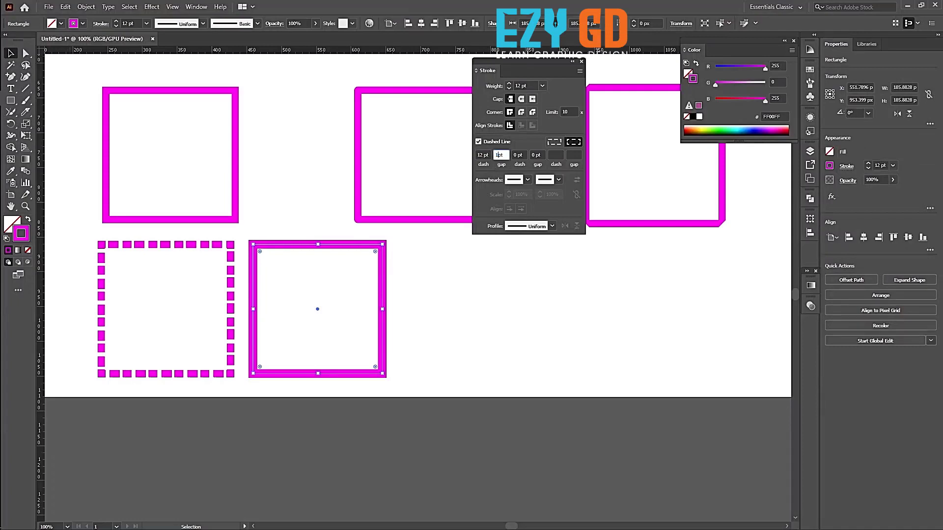
pyautogui.press('Return')
pyautogui.click(526, 315)
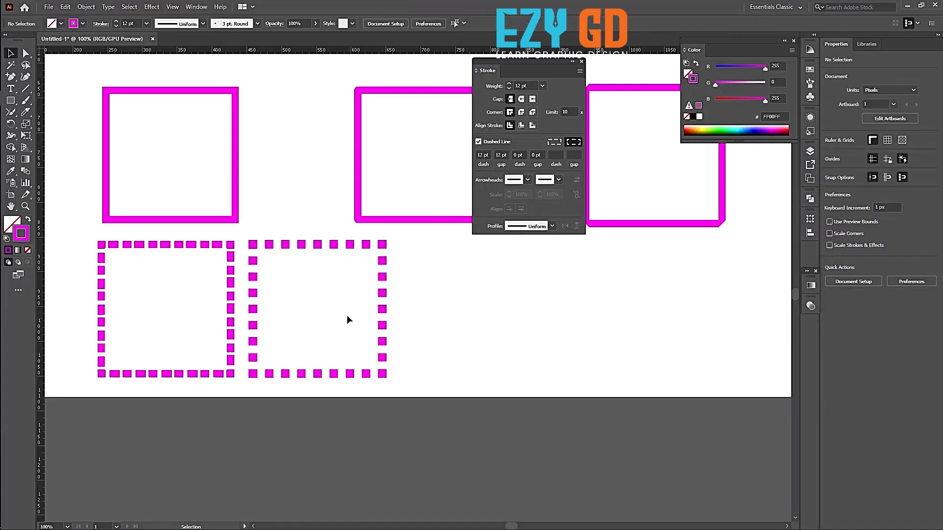
# Draw a horizontal line about 630 px long in the empty space to the right of the third-row squares
pyautogui.moveTo(342, 307); pyautogui.dragTo(493, 366)
pyautogui.scroll(-2, 446, 294)
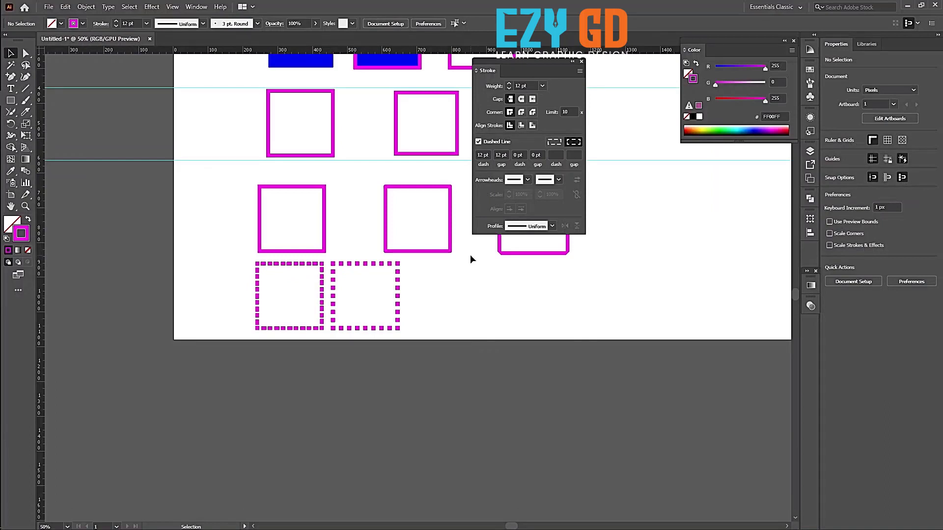
pyautogui.press('space')
pyautogui.moveTo(602, 310); pyautogui.dragTo(478, 360)
pyautogui.moveTo(637, 341); pyautogui.dragTo(501, 343)
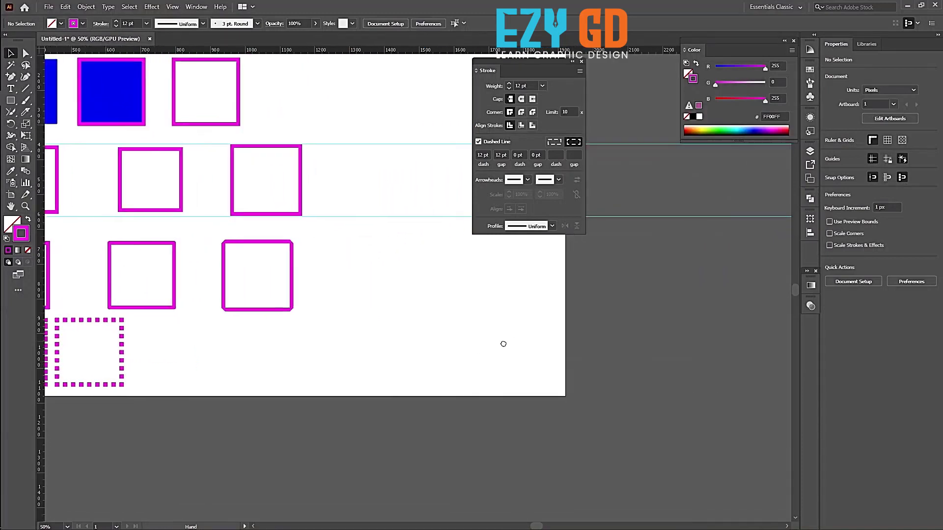
pyautogui.click(26, 89)
pyautogui.moveTo(342, 261); pyautogui.dragTo(562, 261)
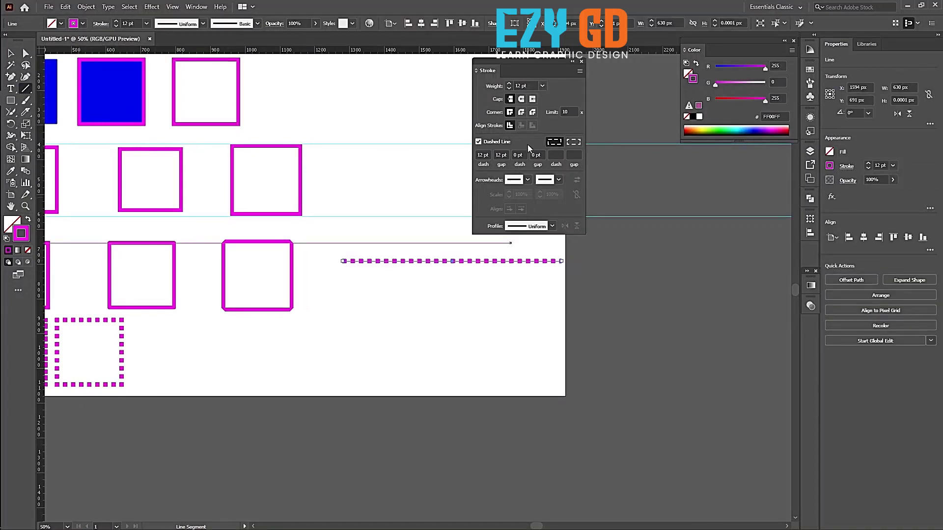
# Turn off the dashed stroke on the new line
pyautogui.click(203, 23)
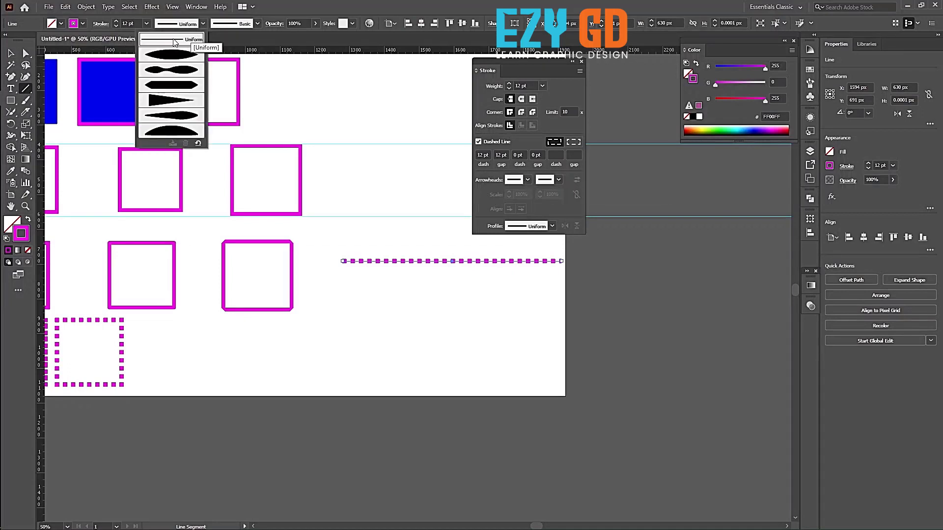
pyautogui.click(144, 25)
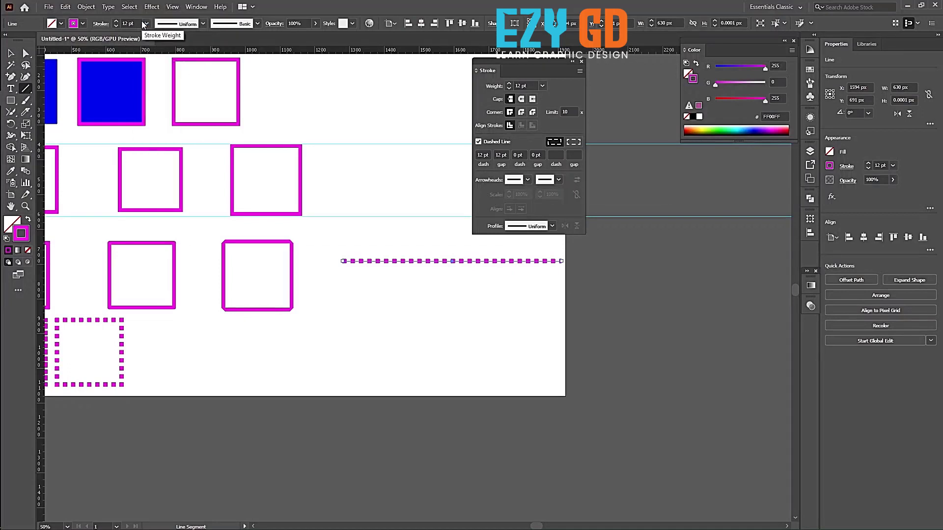
pyautogui.click(145, 24)
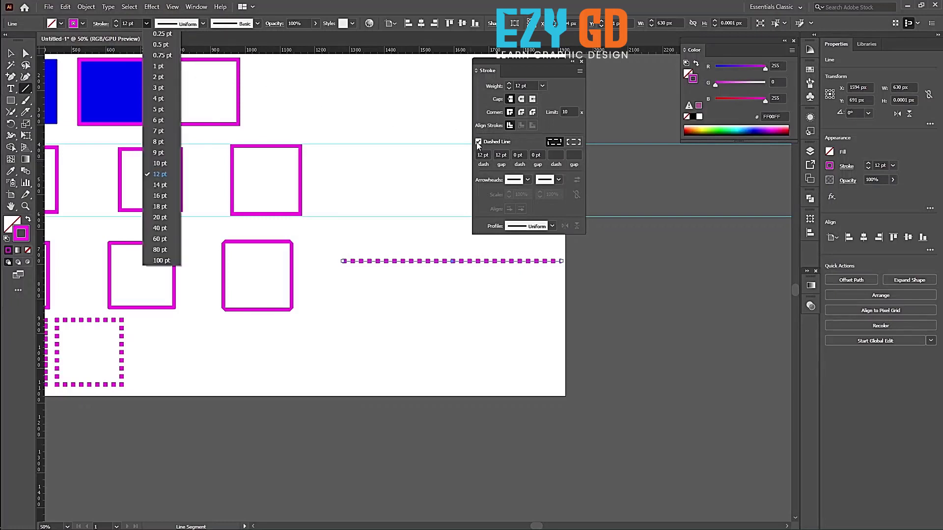
pyautogui.click(477, 144)
pyautogui.click(479, 142)
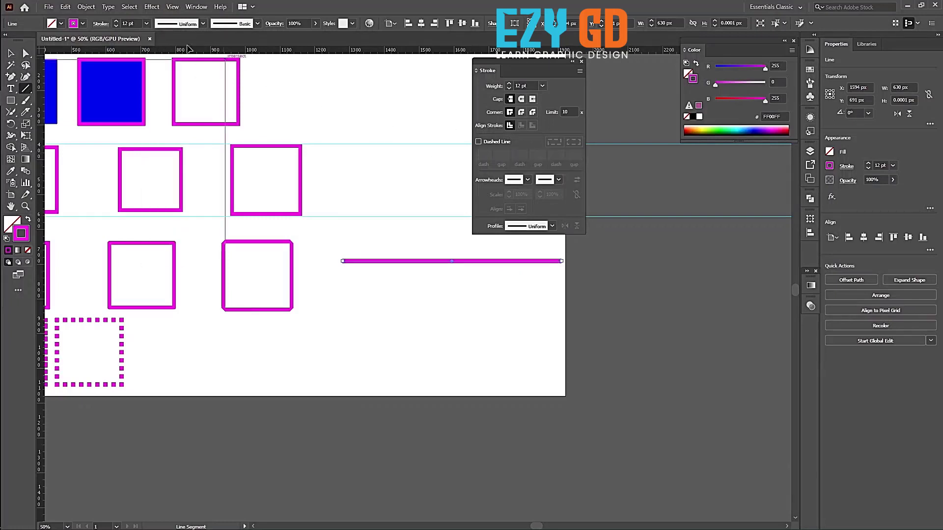
# Duplicate the line twice directly below it, giving the first copy a Round Cap and the second a Projecting Cap
pyautogui.moveTo(26, 55)
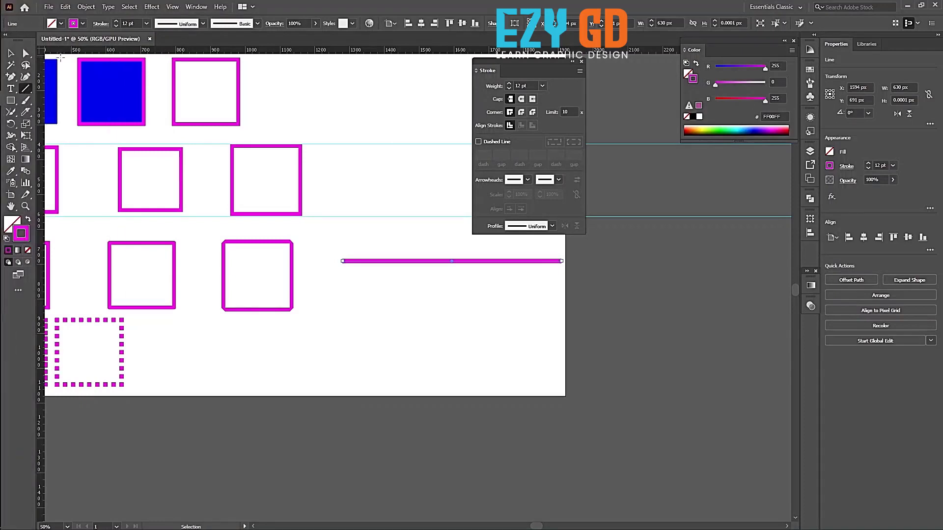
pyautogui.click(12, 53)
pyautogui.moveTo(416, 236); pyautogui.dragTo(476, 295)
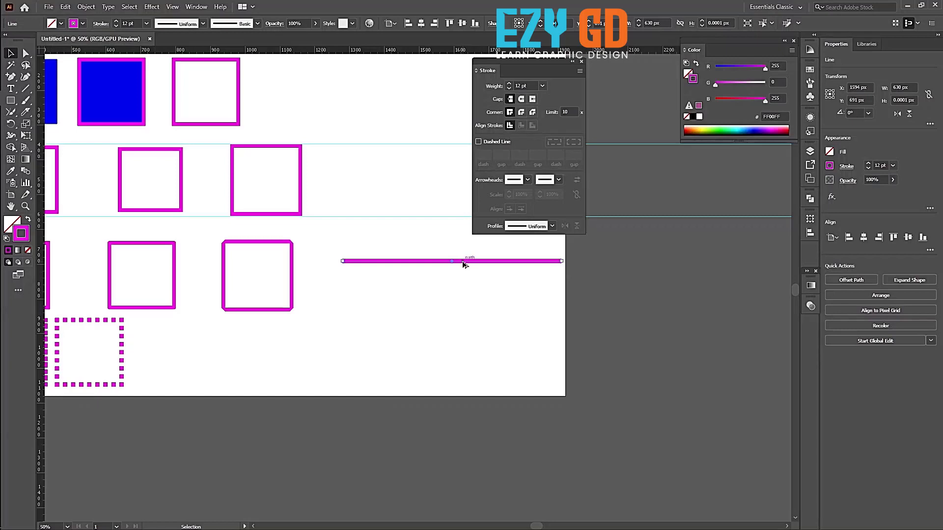
pyautogui.moveTo(464, 264); pyautogui.dragTo(464, 283)
pyautogui.click(522, 102)
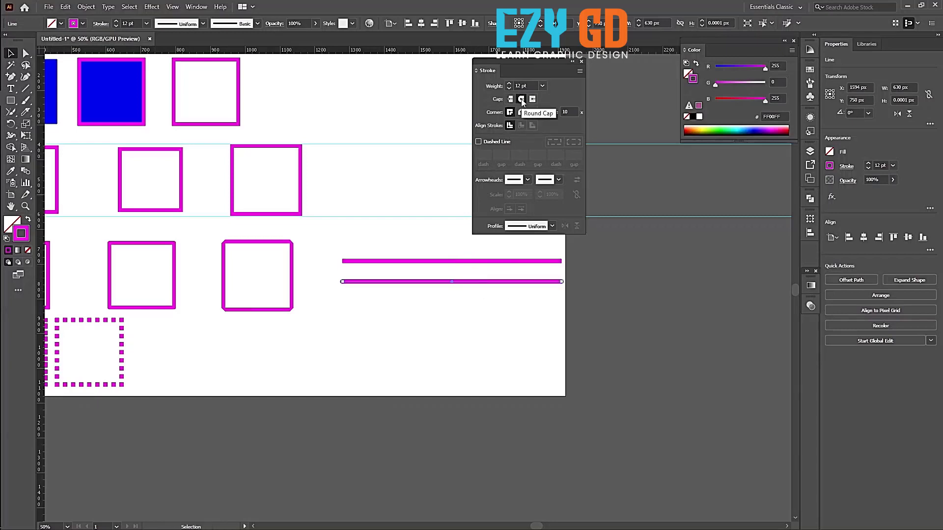
pyautogui.click(464, 297)
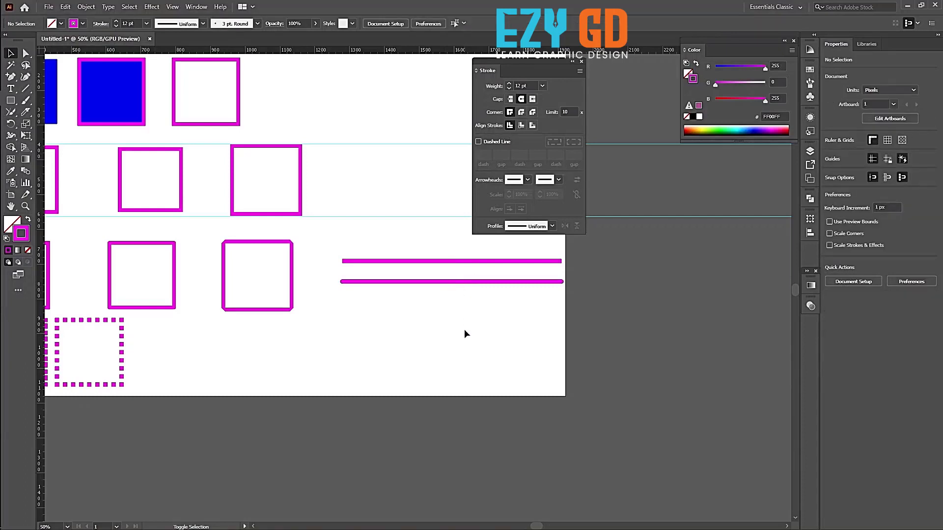
pyautogui.moveTo(464, 282); pyautogui.dragTo(463, 302)
pyautogui.click(533, 98)
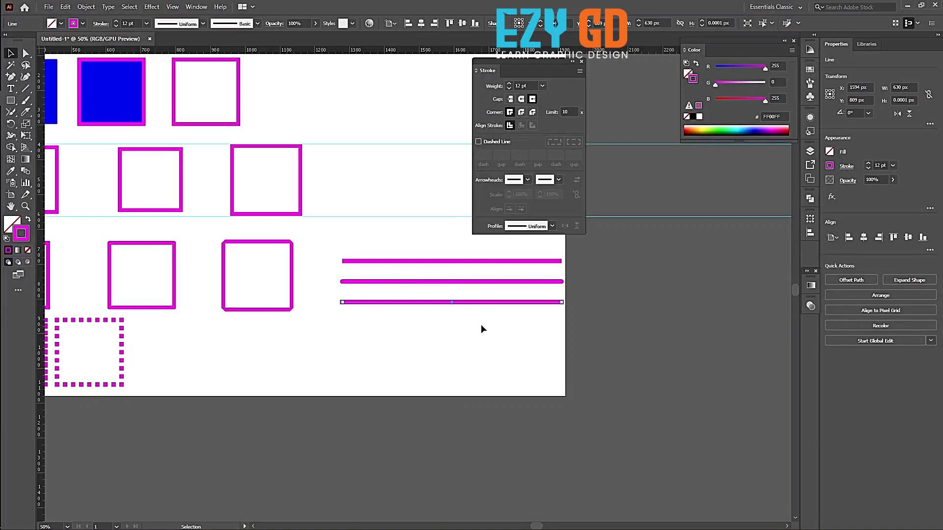
# Select the three lines one by one to compare their butt, round and projecting cap ends close up
pyautogui.hotkey('ctrl', '=')
pyautogui.hotkey('ctrl', '=')
pyautogui.hotkey('ctrl', '=')
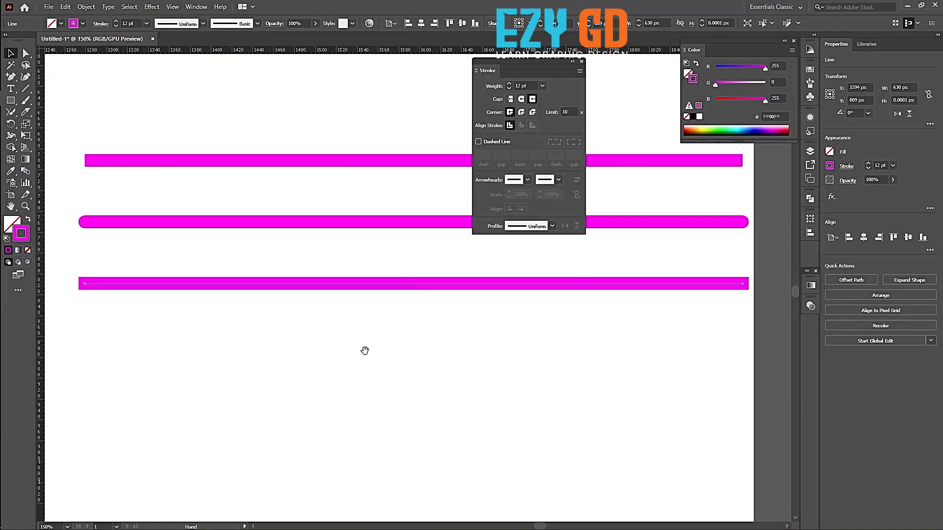
pyautogui.moveTo(365, 350); pyautogui.dragTo(543, 393)
pyautogui.moveTo(254, 149); pyautogui.dragTo(356, 241)
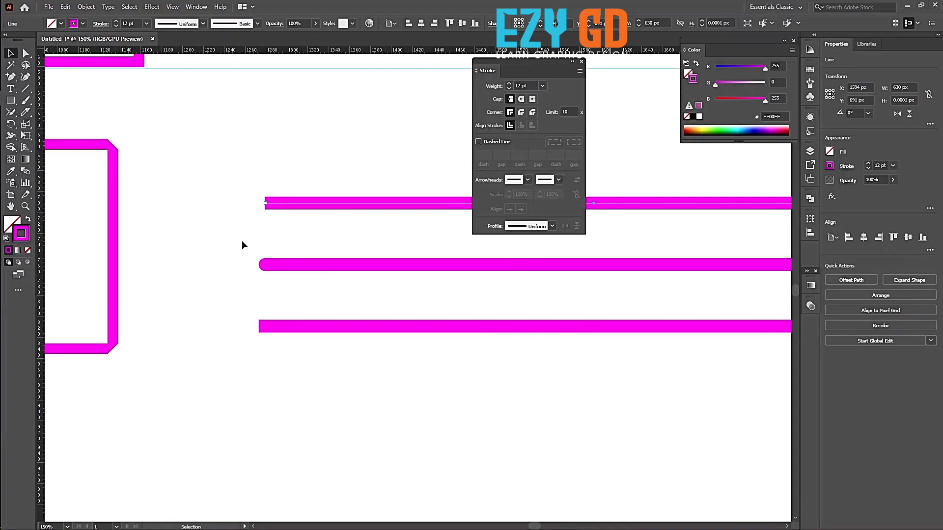
pyautogui.moveTo(241, 244); pyautogui.dragTo(264, 277)
pyautogui.moveTo(217, 308); pyautogui.dragTo(281, 333)
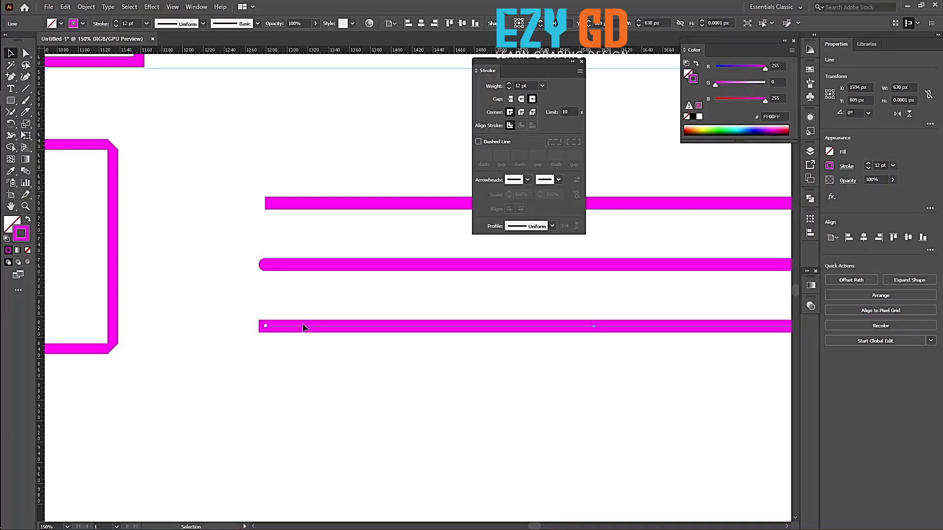
# Add a barbed arrowhead to the start of the lowest line and a solid circle to its end
pyautogui.click(529, 180)
pyautogui.click(488, 210)
pyautogui.click(559, 180)
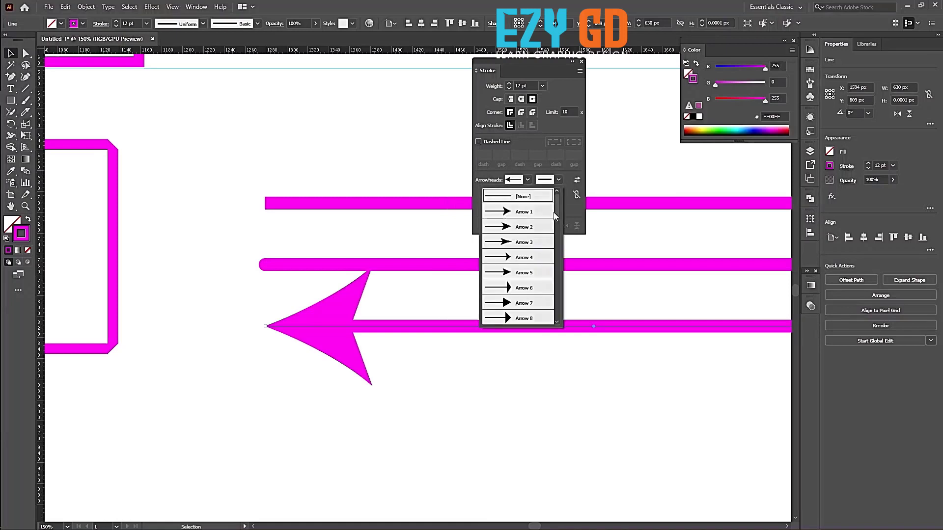
pyautogui.scroll(-5, 520, 289)
pyautogui.click(513, 286)
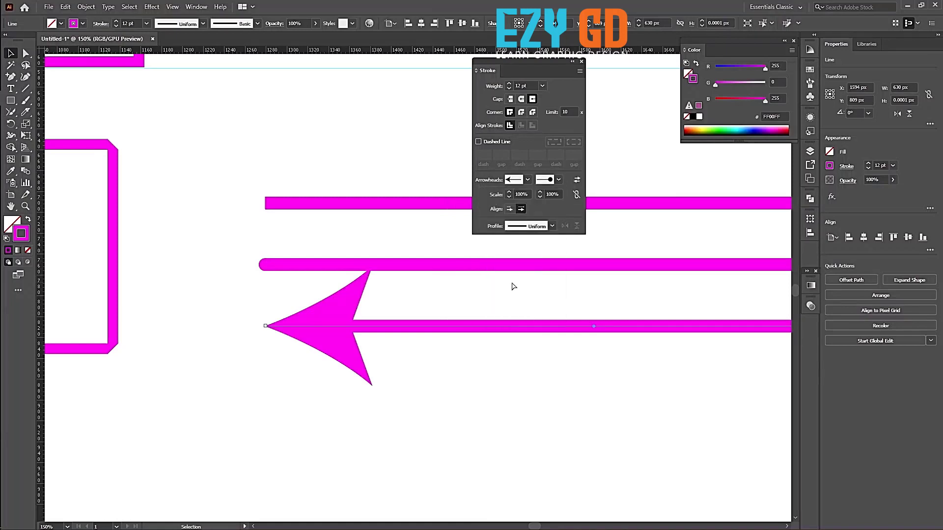
# Move the line with arrowheads down, clear of the other two lines, to about X 1542 px and Y 927 px
pyautogui.hotkey('ctrl', '-')
pyautogui.hotkey('ctrl', '-')
pyautogui.hotkey('ctrl', '-')
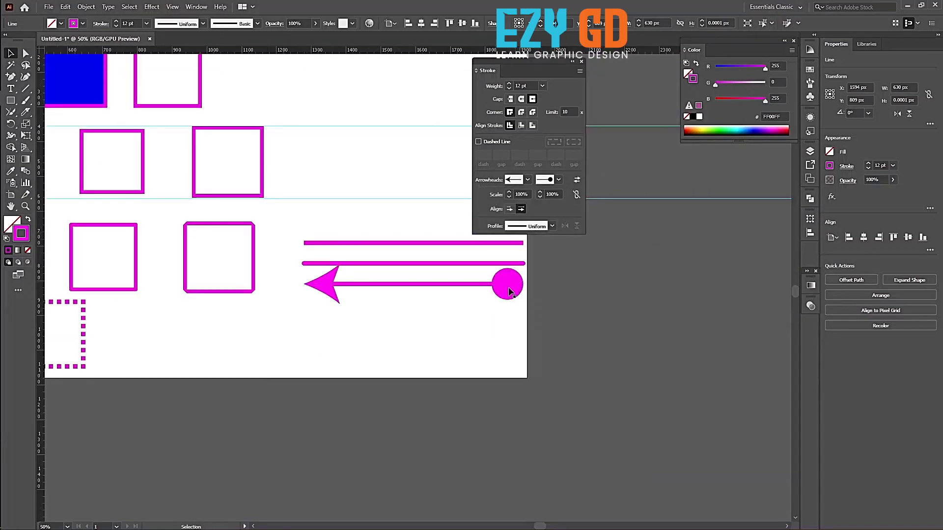
pyautogui.moveTo(509, 292); pyautogui.dragTo(491, 333)
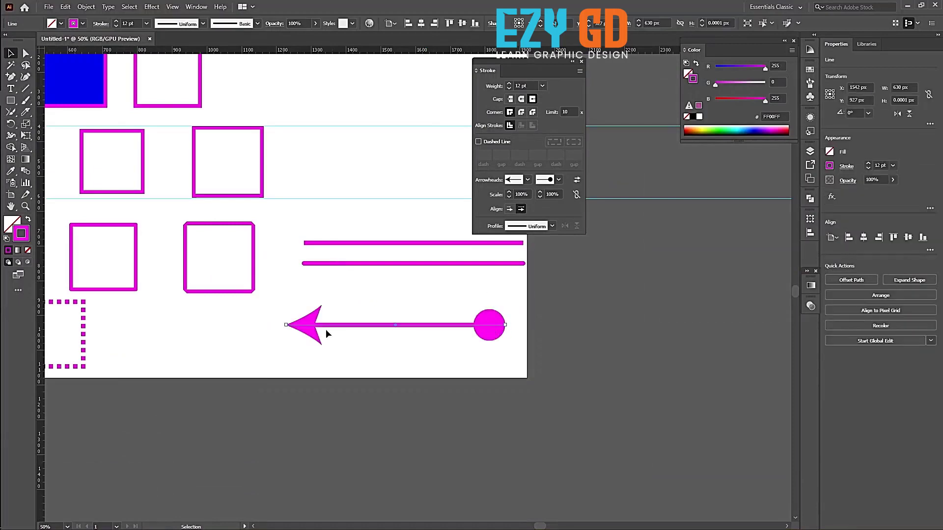
# Scale the line's start arrowhead to 72% and its end circle to 75%
pyautogui.click(509, 197)
pyautogui.click(508, 197)
pyautogui.moveTo(509, 196); pyautogui.dragTo(509, 196)
pyautogui.click(558, 180)
pyautogui.click(581, 180)
pyautogui.moveTo(539, 196); pyautogui.dragTo(538, 196)
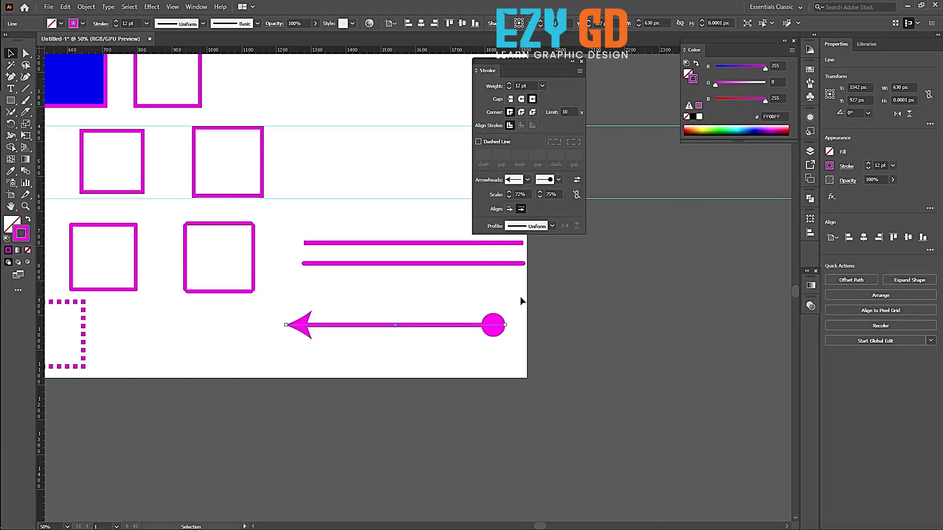
pyautogui.click(521, 298)
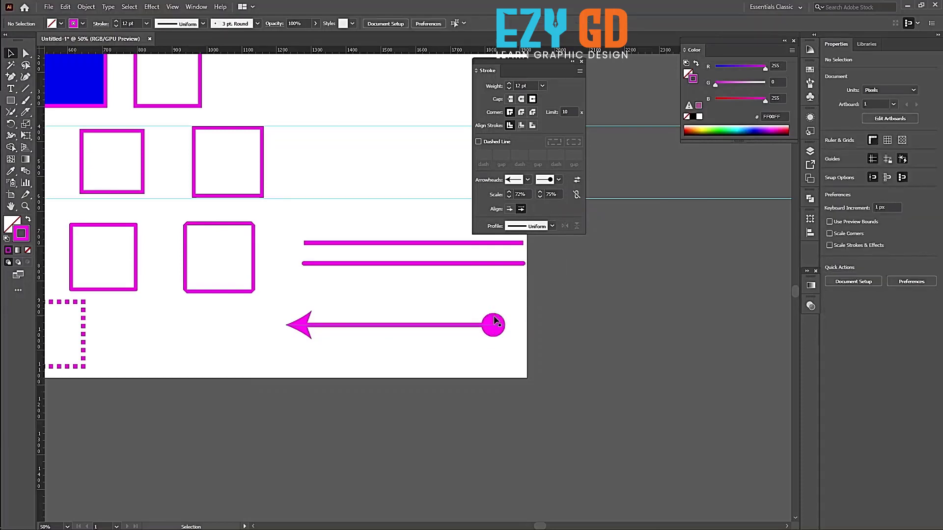
# Replace the circle at the line's end with a barbed arrowhead that has a lighter, semi-transparent tip
pyautogui.moveTo(467, 306); pyautogui.dragTo(517, 343)
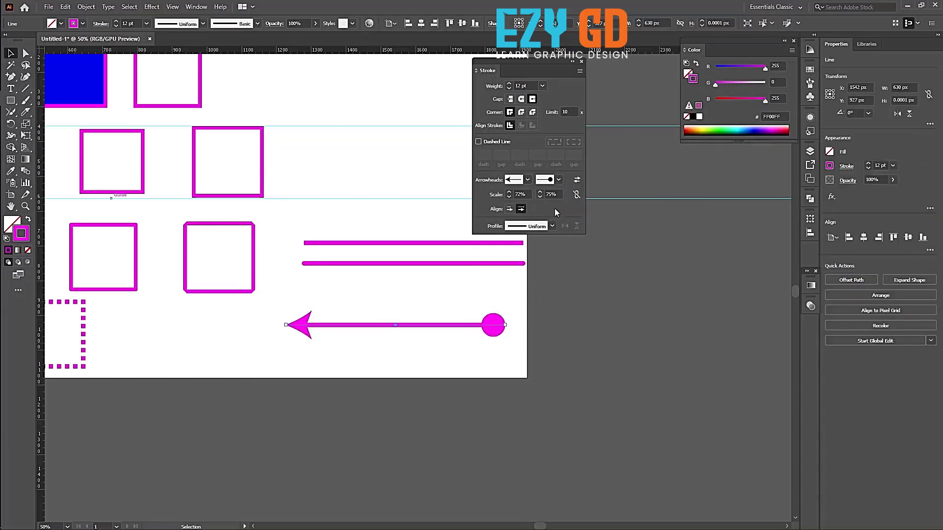
pyautogui.click(559, 179)
pyautogui.click(521, 304)
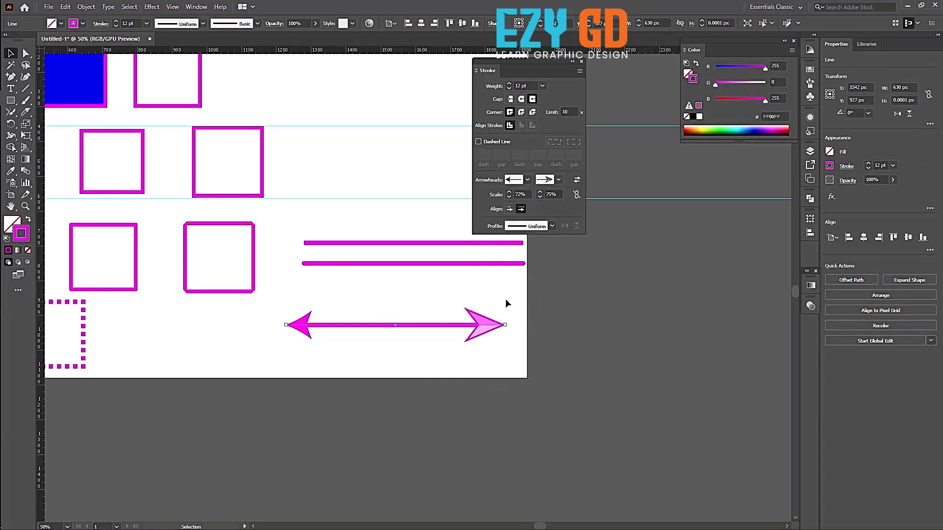
# Replace the arrowhead at the start of the lowest line with the faded feather fletching, Arrow 32
pyautogui.moveTo(279, 299); pyautogui.dragTo(326, 354)
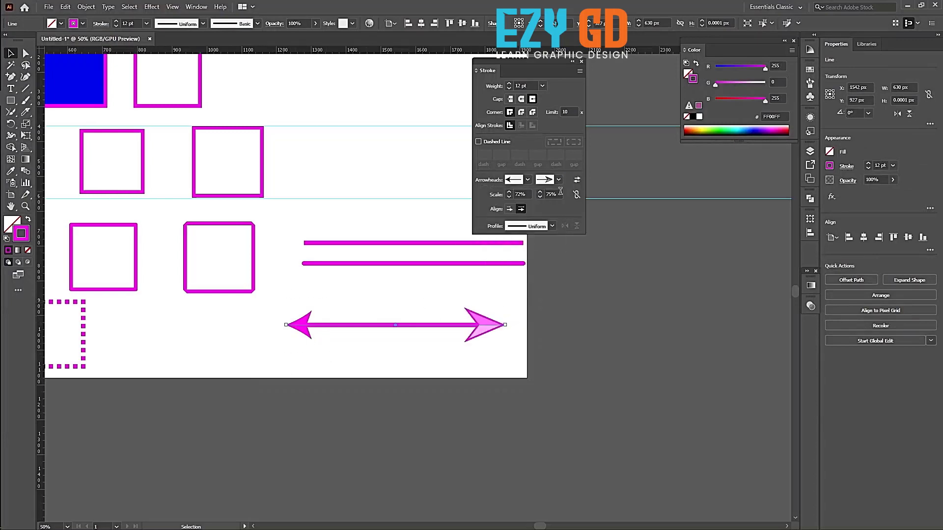
pyautogui.click(527, 180)
pyautogui.scroll(-10, 485, 259)
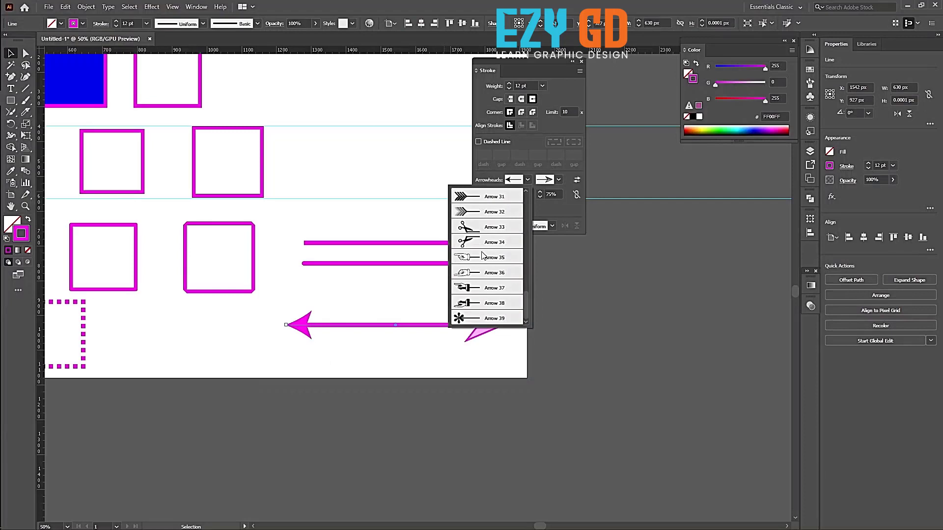
pyautogui.click(468, 213)
pyautogui.click(525, 340)
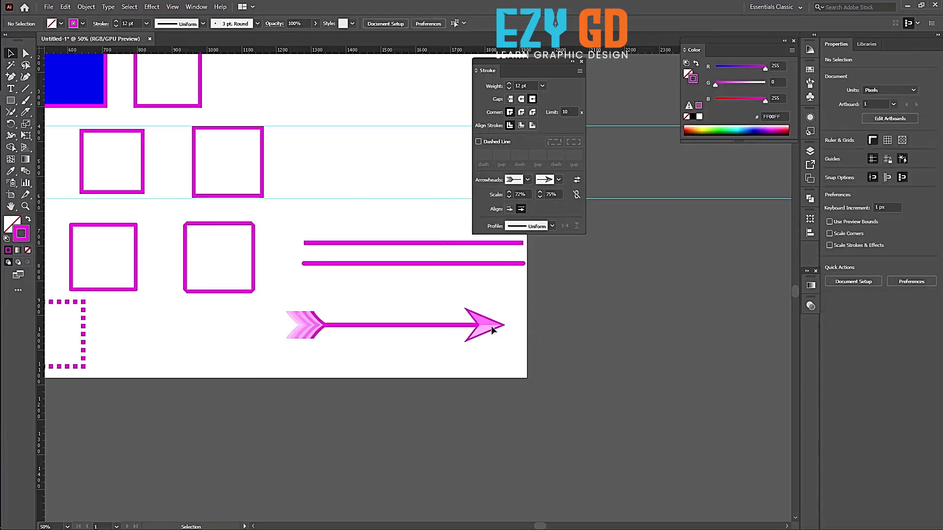
# Compare both arrowhead alignments on the lowest line and choose extending the arrow tips beyond the path ends
pyautogui.moveTo(438, 293); pyautogui.dragTo(535, 369)
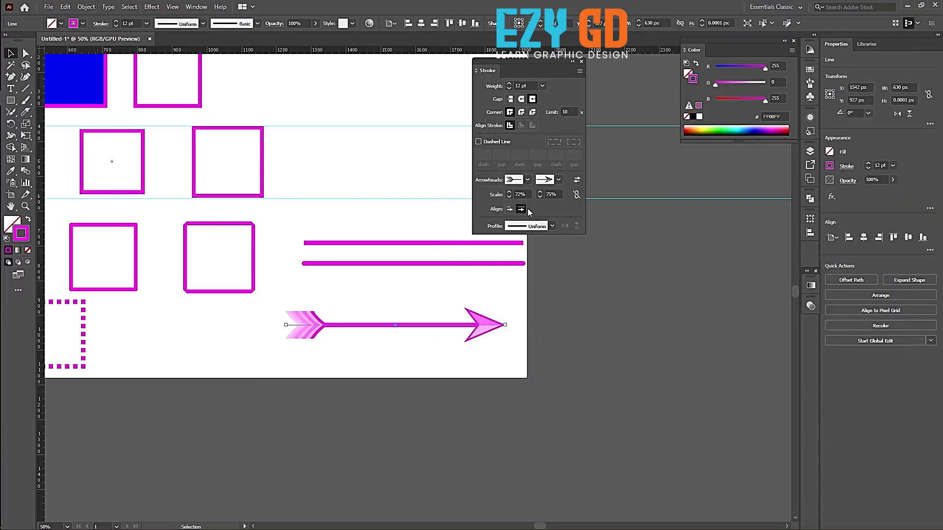
pyautogui.click(510, 209)
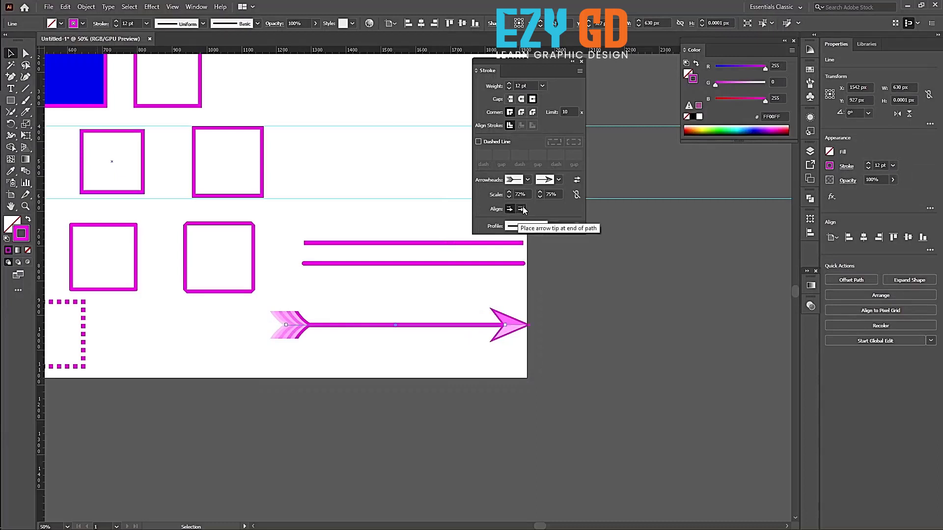
pyautogui.click(523, 209)
pyautogui.click(509, 210)
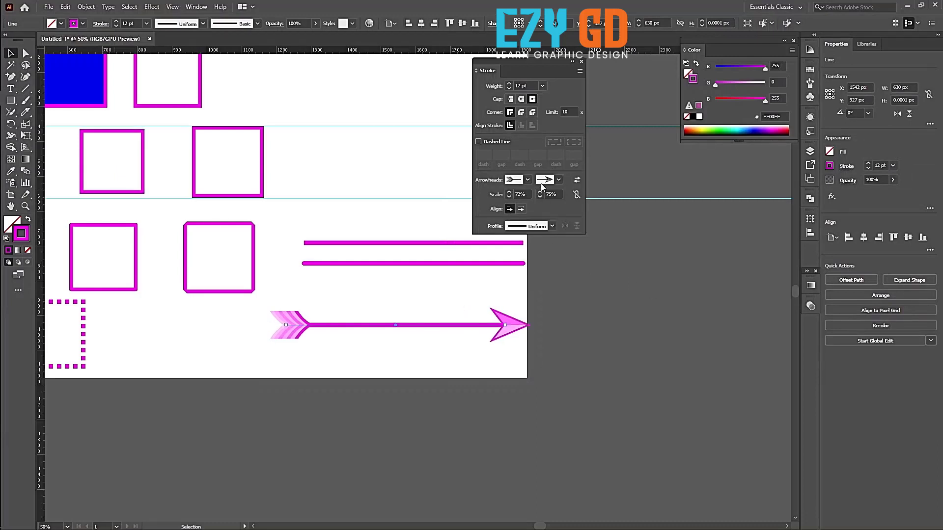
# Draw an S-shaped curve about 1119 px wide and 476 px high with the Pen tool, using the top line's plain stroke
pyautogui.click(388, 242)
pyautogui.moveTo(558, 304)
pyautogui.mouseDown()
pyautogui.moveTo(557, 268)
pyautogui.moveTo(455, 266)
pyautogui.mouseUp()
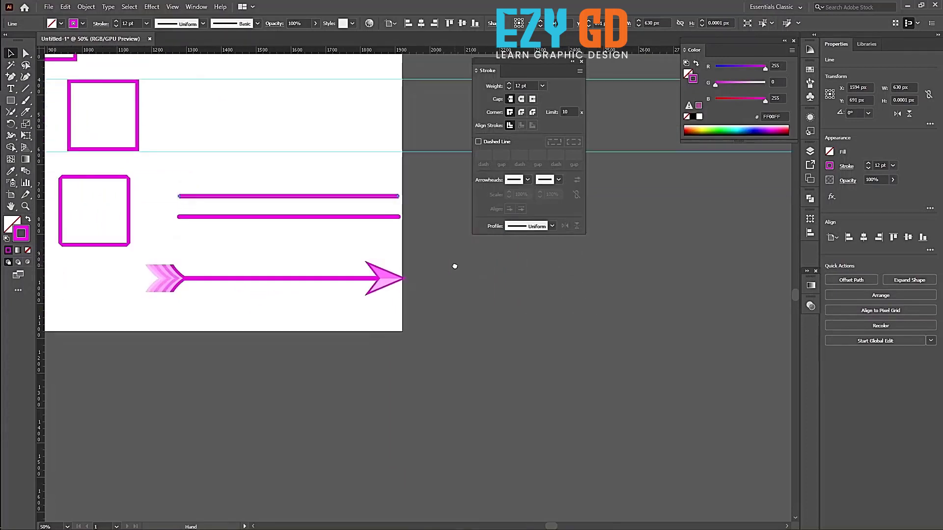
pyautogui.press('p')
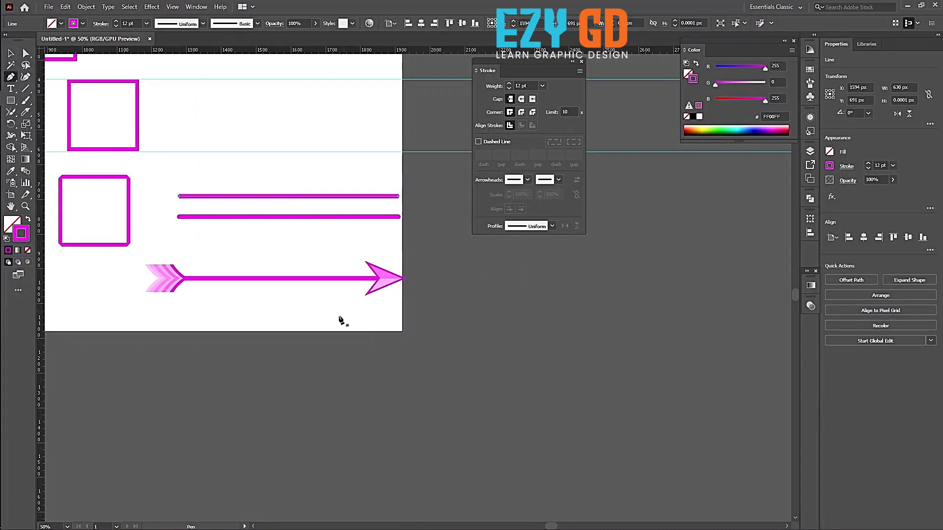
pyautogui.click(277, 424)
pyautogui.moveTo(506, 341); pyautogui.dragTo(648, 362)
pyautogui.click(665, 259)
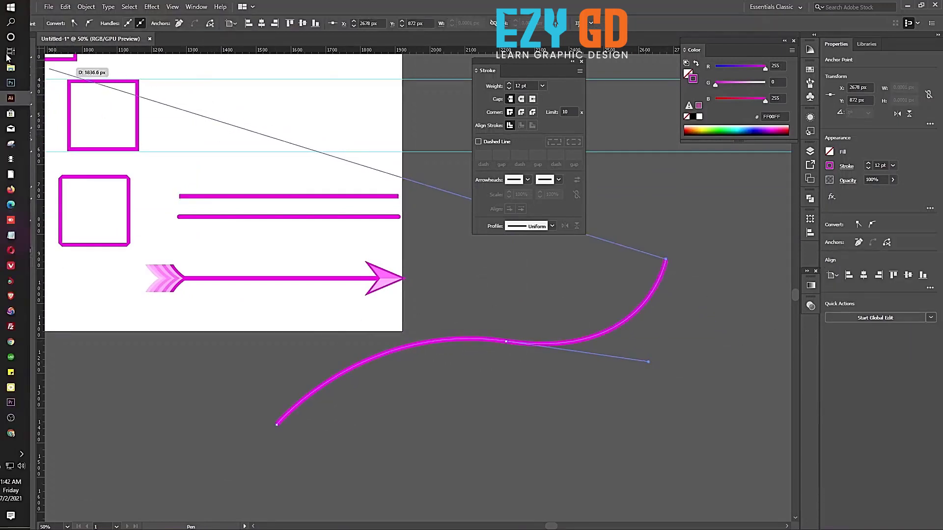
pyautogui.click(11, 55)
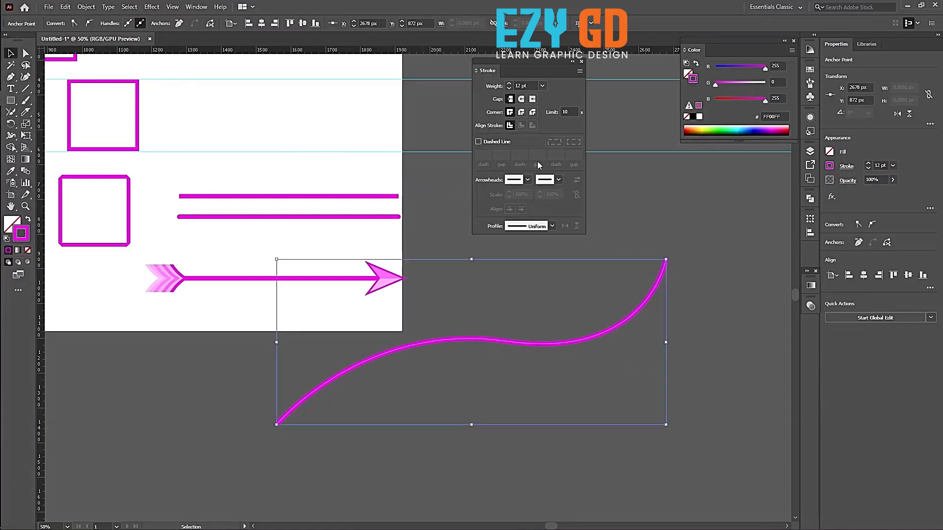
# Add Arrow 1 to the end of the curve and the scissors arrowhead, Arrow 33, to its start
pyautogui.click(559, 179)
pyautogui.click(525, 217)
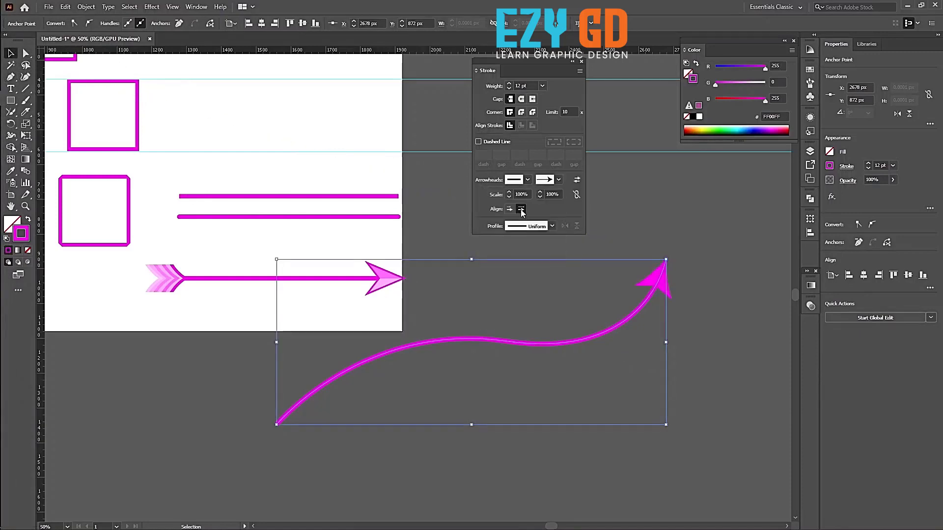
pyautogui.click(523, 182)
pyautogui.scroll(-10, 486, 275)
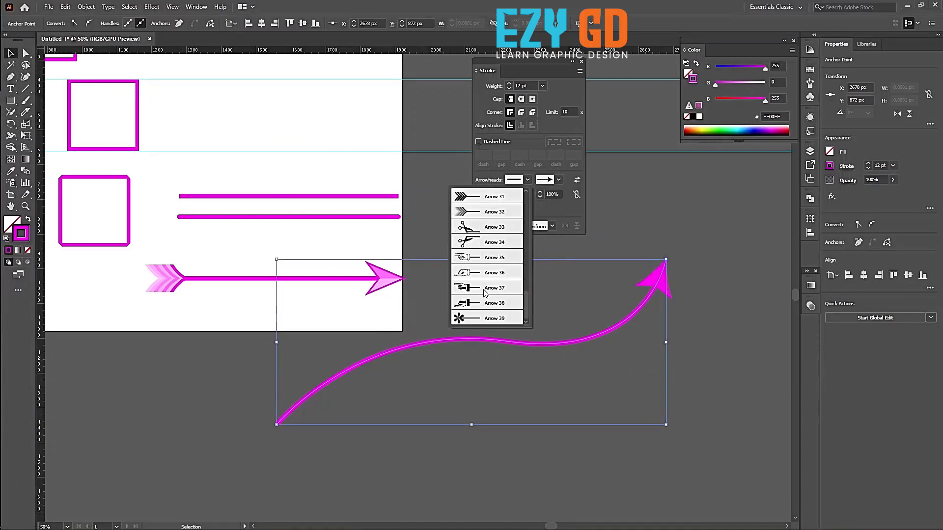
pyautogui.click(471, 229)
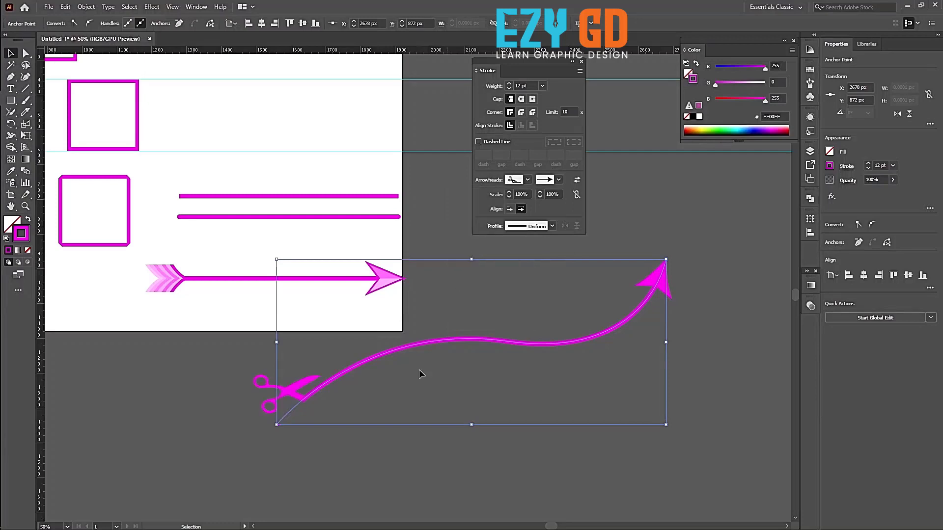
pyautogui.click(442, 432)
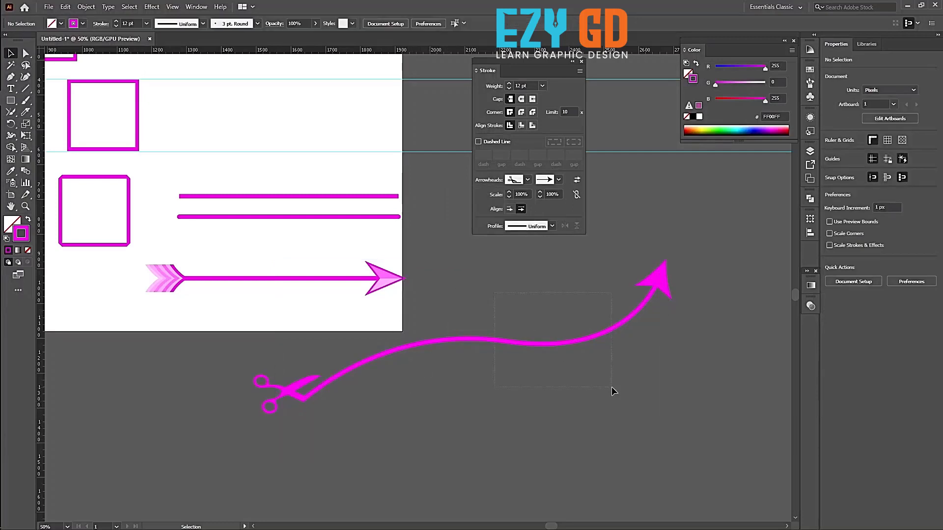
# Align the curve's scissors and arrowhead so they extend beyond the path ends
pyautogui.moveTo(611, 387); pyautogui.dragTo(611, 386)
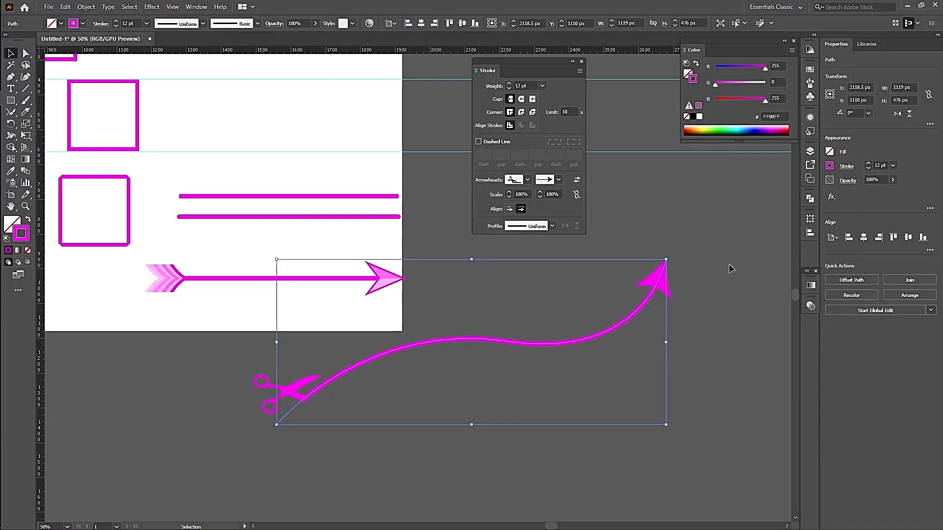
pyautogui.click(509, 209)
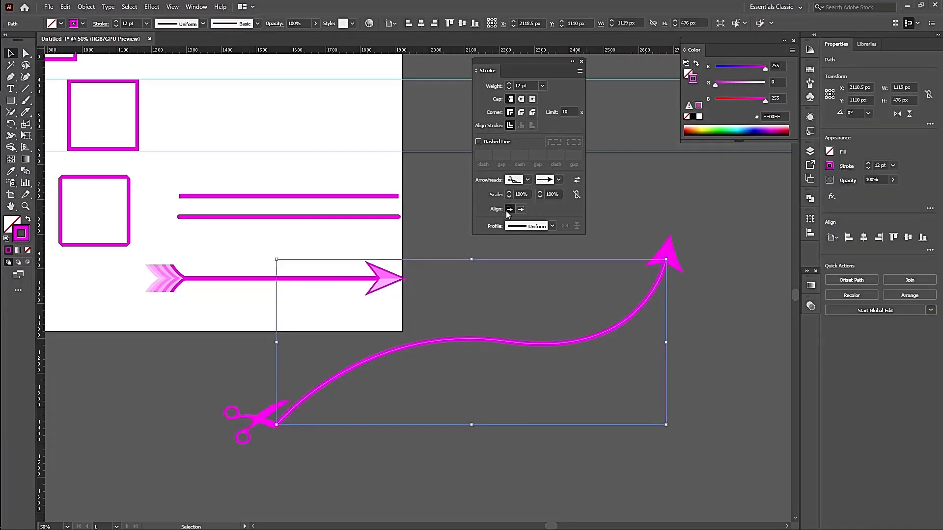
pyautogui.click(579, 317)
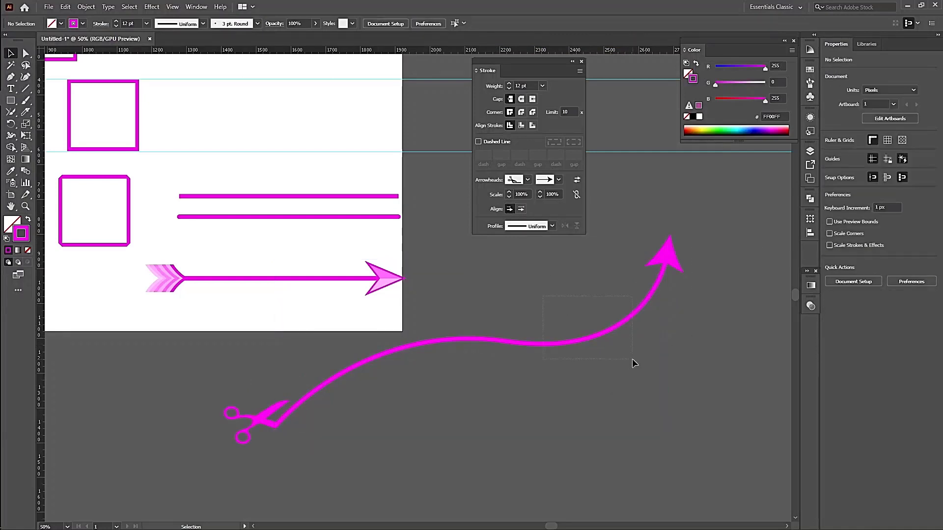
pyautogui.moveTo(632, 359); pyautogui.dragTo(627, 361)
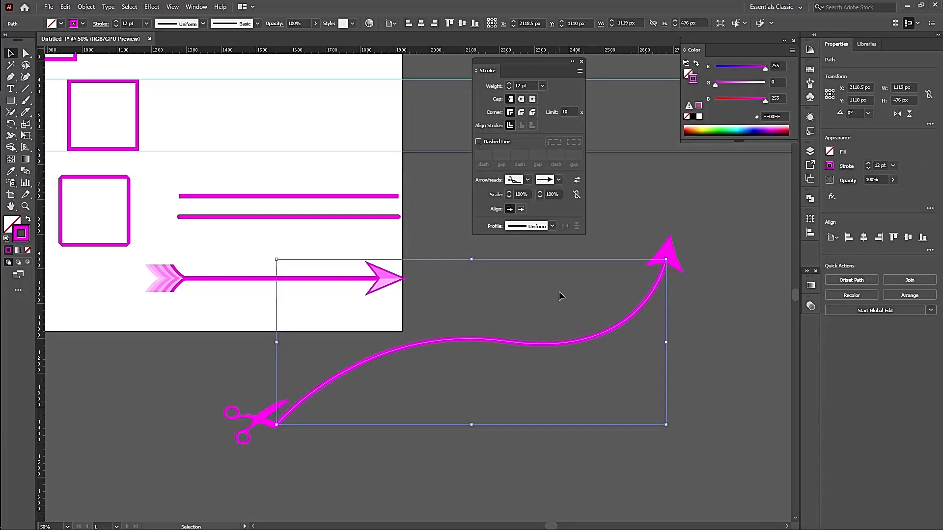
# Set the curve's start and end arrowheads to None and delete the curve
pyautogui.click(554, 259)
pyautogui.click(556, 180)
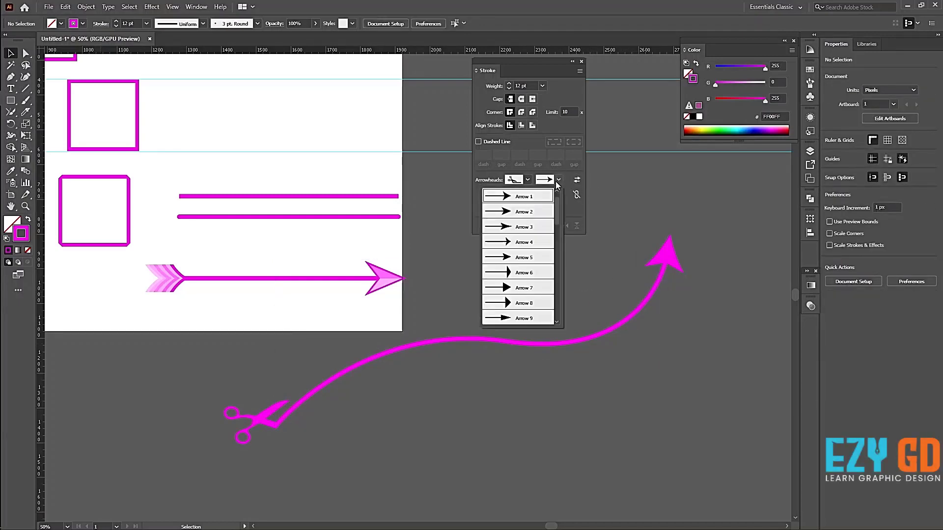
pyautogui.click(518, 193)
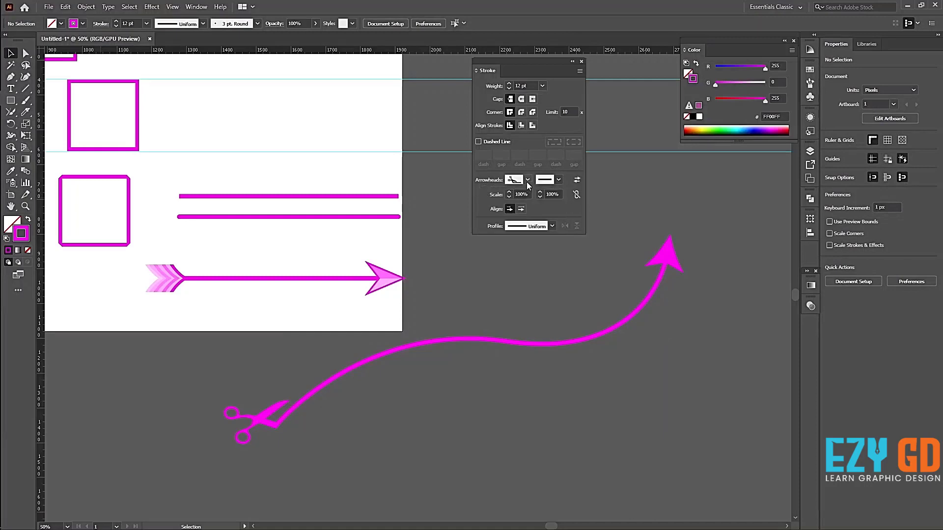
pyautogui.moveTo(569, 246); pyautogui.dragTo(699, 379)
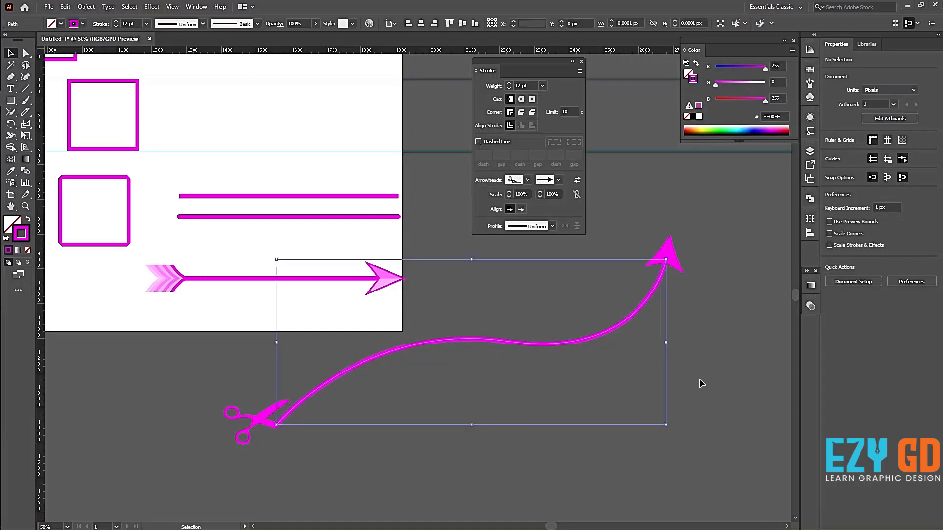
pyautogui.click(559, 180)
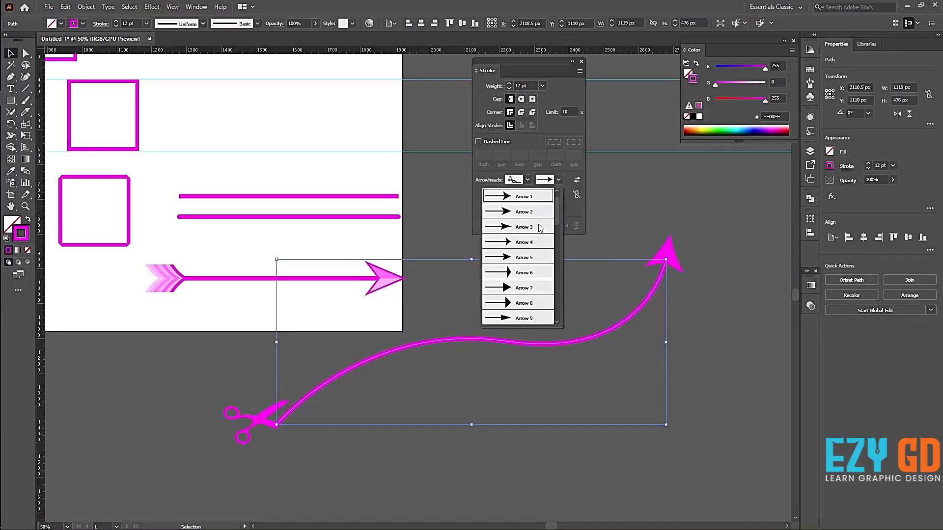
pyautogui.click(535, 197)
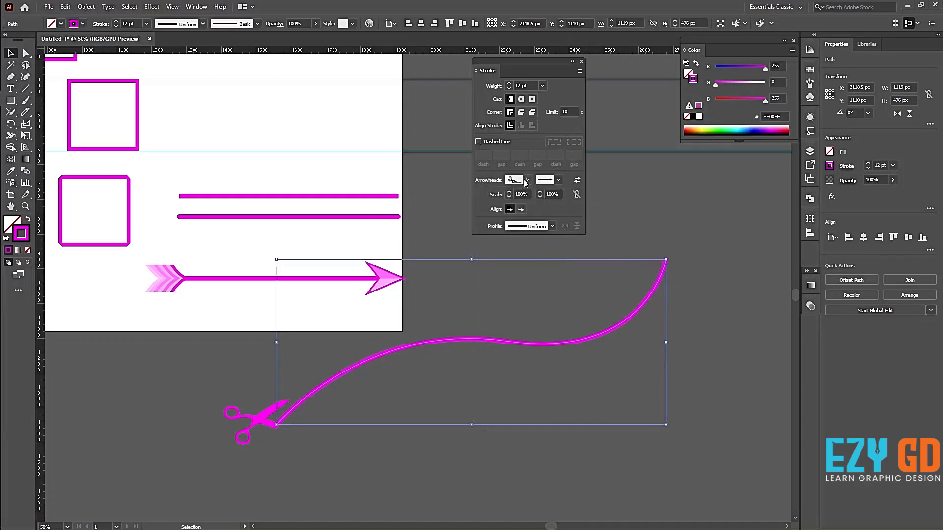
pyautogui.click(527, 180)
pyautogui.scroll(10, 508, 260)
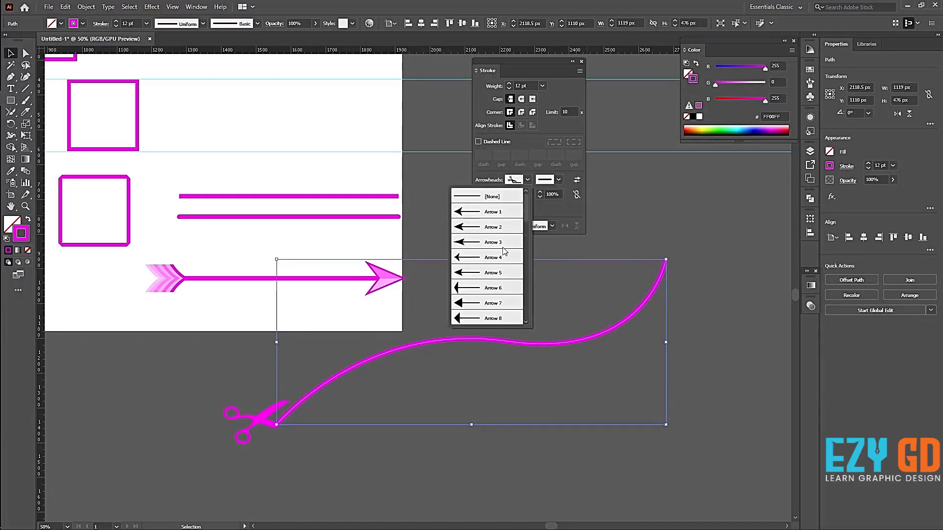
pyautogui.click(489, 202)
pyautogui.click(705, 279)
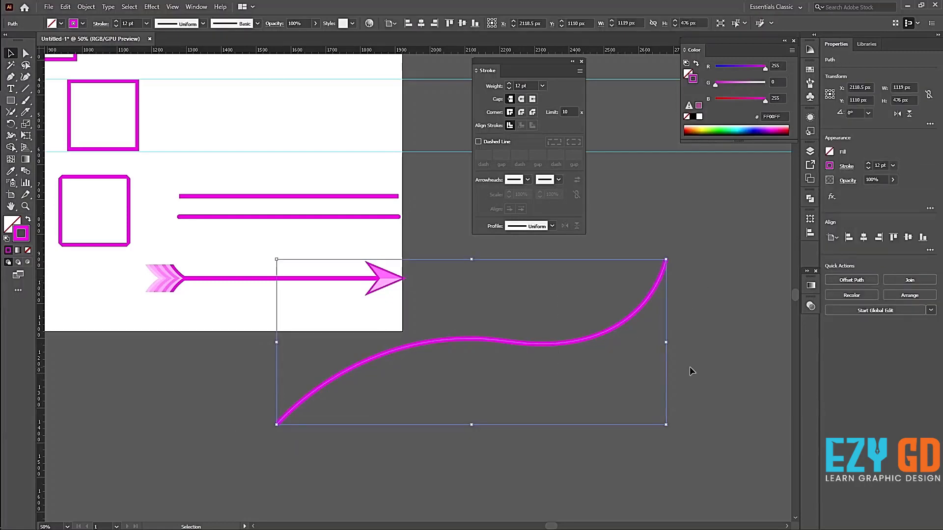
pyautogui.press('Delete')
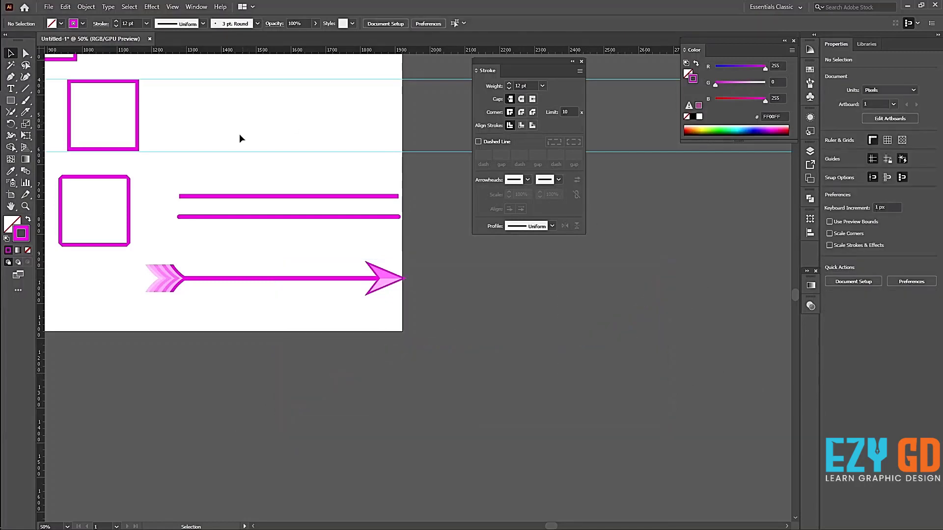
# Duplicate the top straight line off the artboard at X 2435 px, Y 978 px, and apply the lens-shaped width profile
pyautogui.moveTo(194, 179)
pyautogui.mouseDown()
pyautogui.moveTo(261, 210)
pyautogui.moveTo(251, 200)
pyautogui.moveTo(478, 337)
pyautogui.moveTo(543, 299)
pyautogui.mouseUp()
pyautogui.click(551, 226)
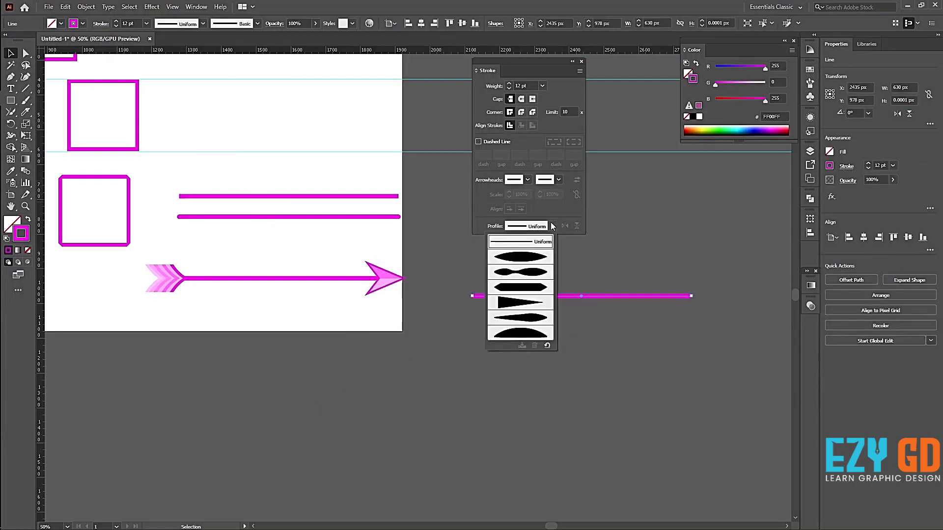
pyautogui.click(526, 256)
pyautogui.click(585, 354)
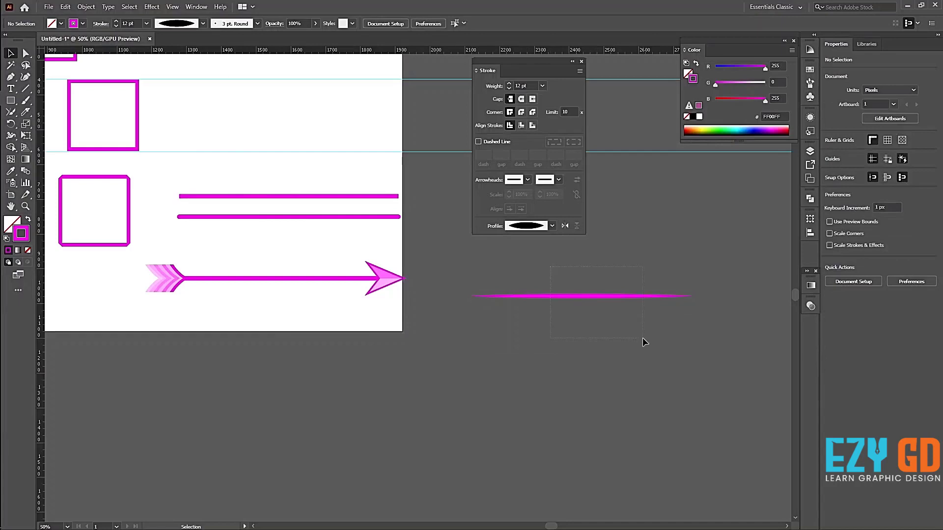
# Duplicate the lens-profile line below itself at Y 1060 px and apply the double-bulge width profile to the copy
pyautogui.moveTo(642, 338); pyautogui.dragTo(642, 338)
pyautogui.moveTo(588, 301); pyautogui.dragTo(588, 329)
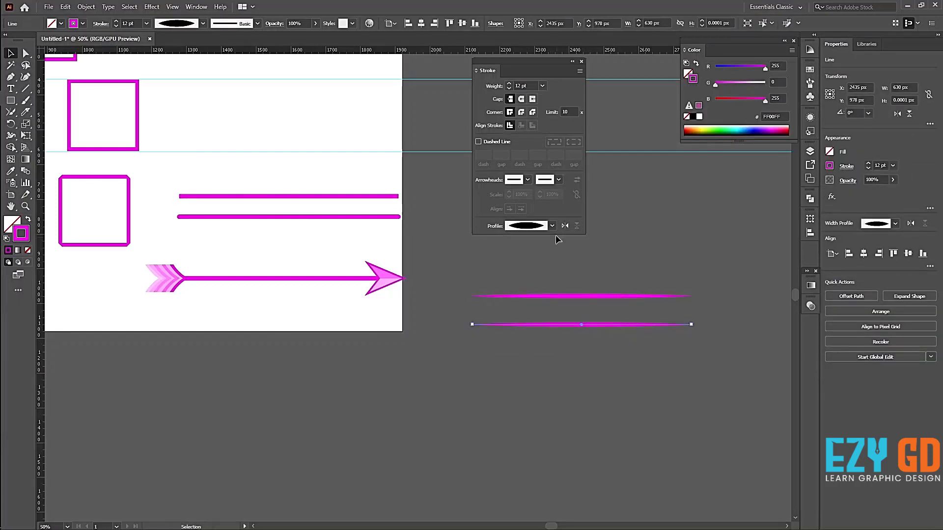
pyautogui.click(552, 225)
pyautogui.click(526, 272)
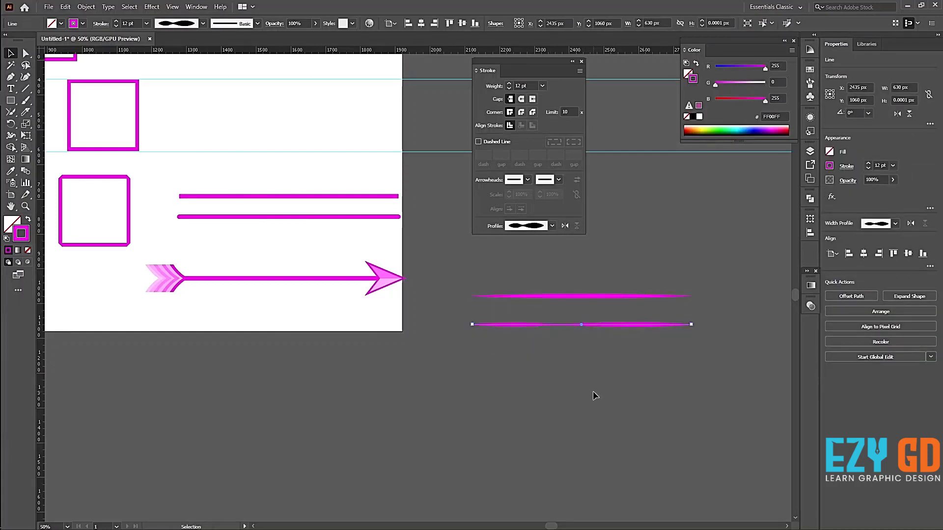
# Duplicate the double-bulge line down to Y 1173 px and give the copy the triangular width profile that tapers toward its end
pyautogui.moveTo(608, 326); pyautogui.dragTo(606, 367)
pyautogui.click(552, 225)
pyautogui.click(527, 317)
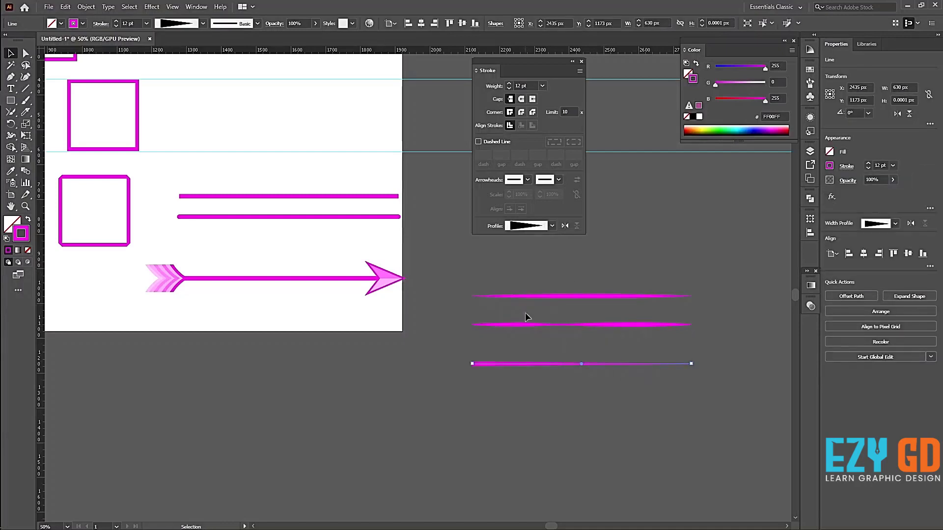
pyautogui.click(545, 419)
# Review the three width-profile lines together with all the stroke samples on the artboard
pyautogui.moveTo(447, 343); pyautogui.dragTo(666, 405)
pyautogui.click(641, 430)
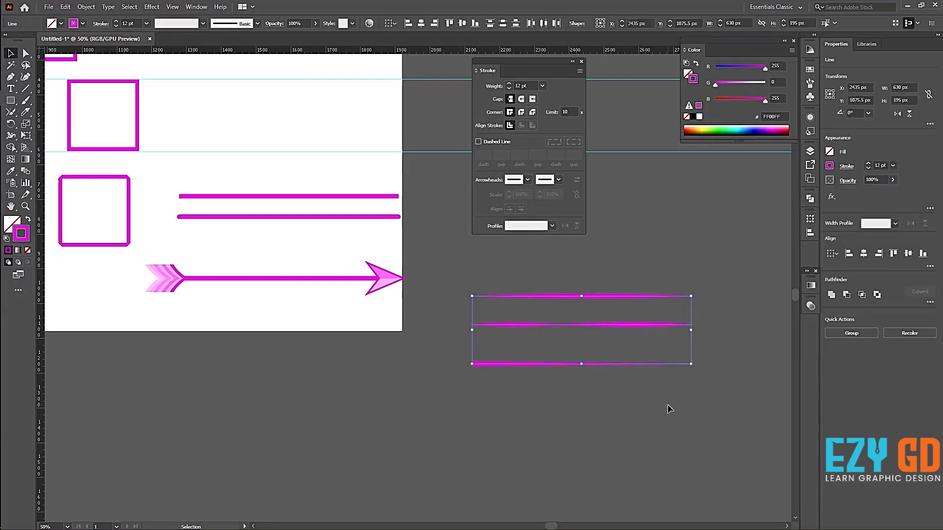
pyautogui.click(667, 405)
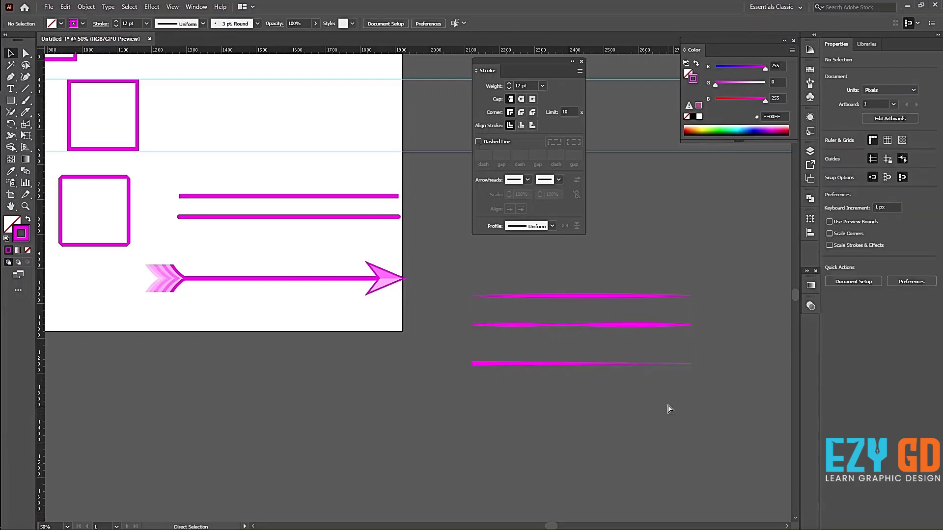
pyautogui.hotkey('ctrl', '-')
pyautogui.hotkey('ctrl', '-')
pyautogui.hotkey('ctrl', '-')
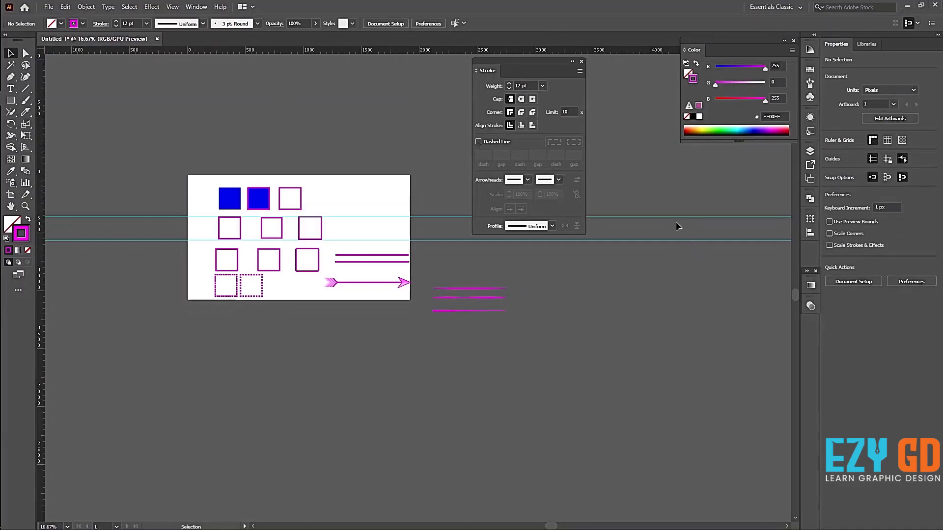
pyautogui.moveTo(703, 325); pyautogui.dragTo(705, 324)
pyautogui.press('Delete')
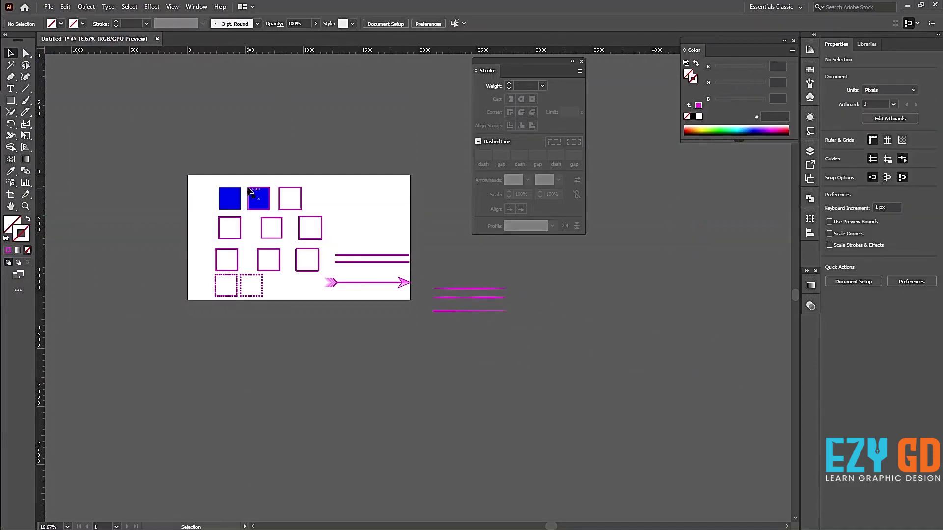
# Delete all the stroke samples on and off the artboard, leaving the empty artboard fitted to the window
pyautogui.moveTo(202, 178); pyautogui.dragTo(537, 390)
pyautogui.press('Delete')
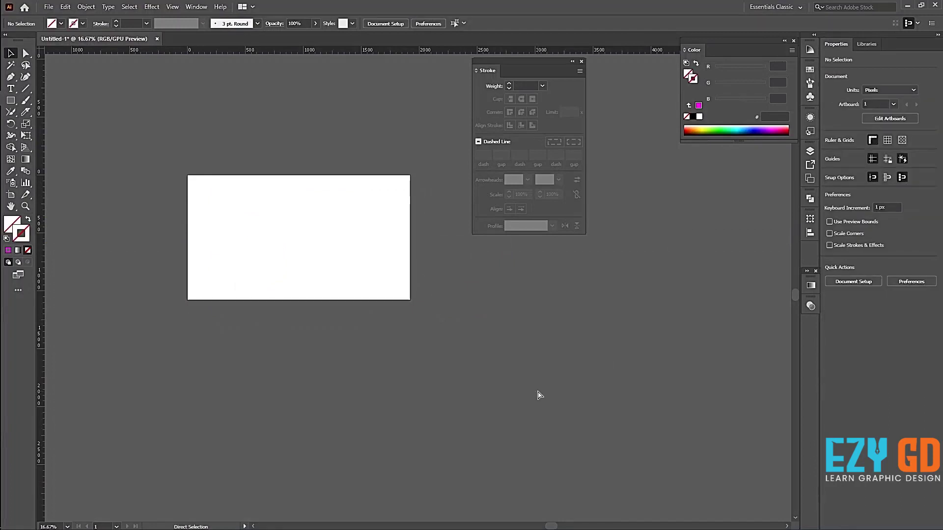
pyautogui.hotkey('ctrl', '0')
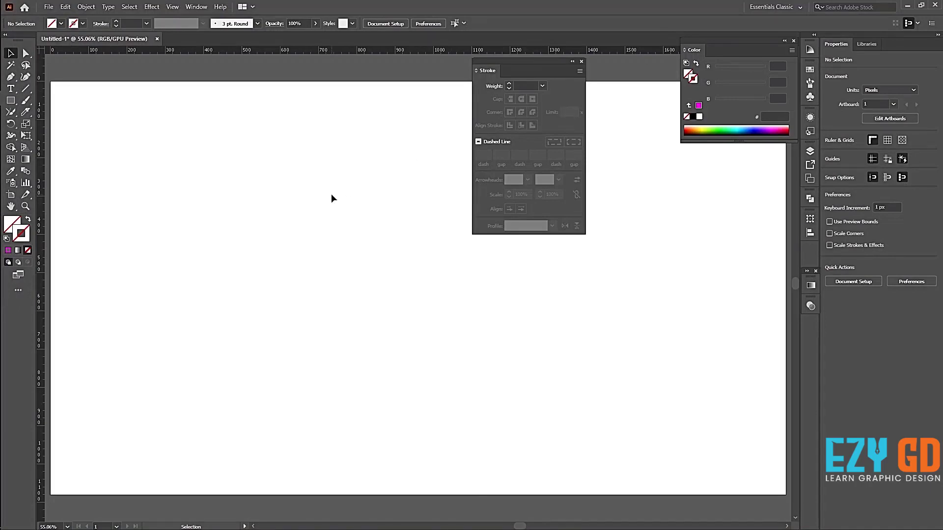
# Draw a long wavy curve about 1536 px wide and 413 px high across the artboard with the Paintbrush tool
pyautogui.click(12, 112)
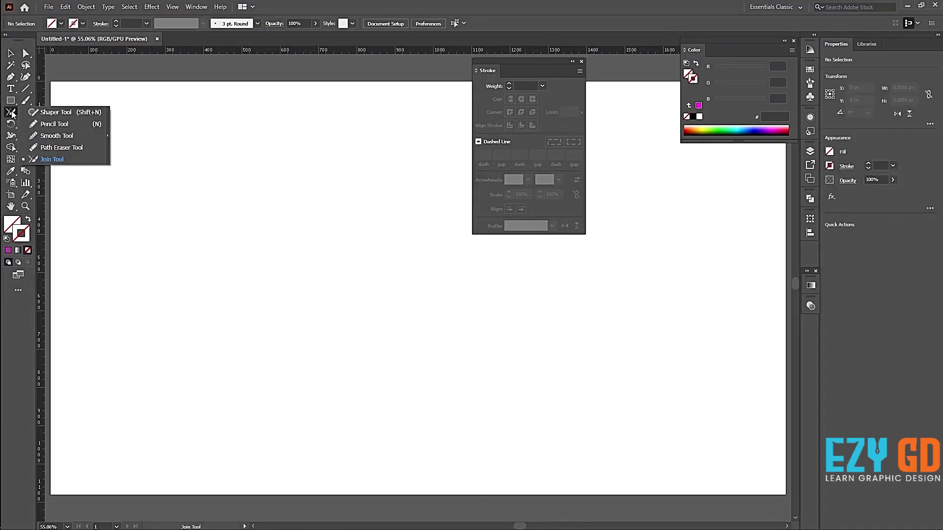
pyautogui.click(79, 123)
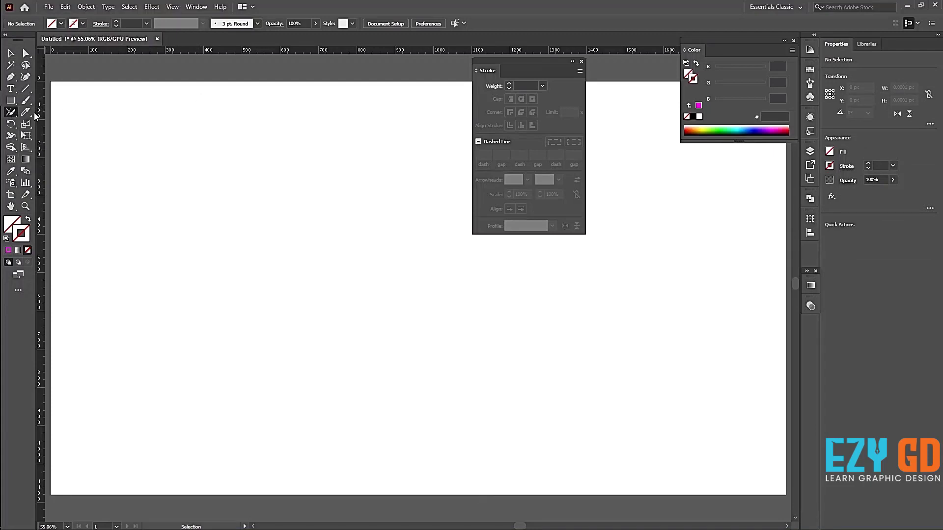
pyautogui.click(27, 101)
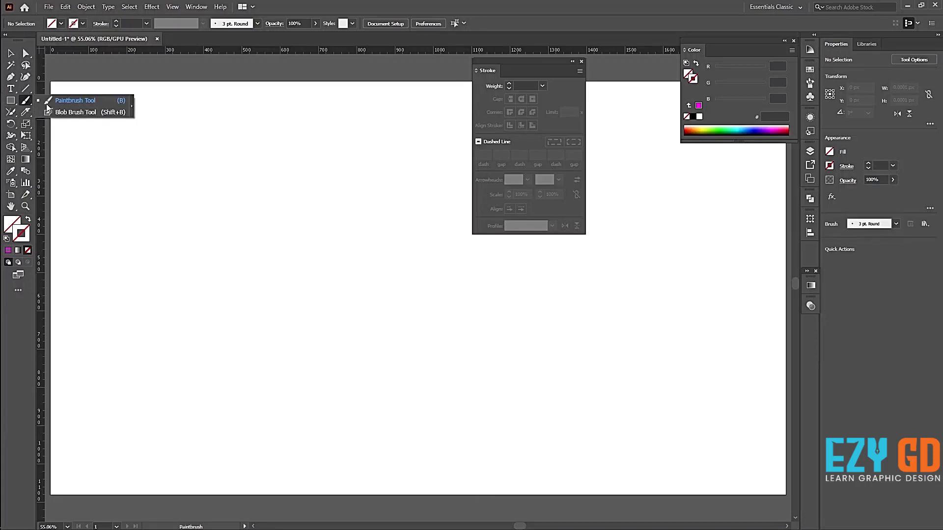
pyautogui.click(80, 100)
pyautogui.moveTo(159, 401); pyautogui.dragTo(729, 244)
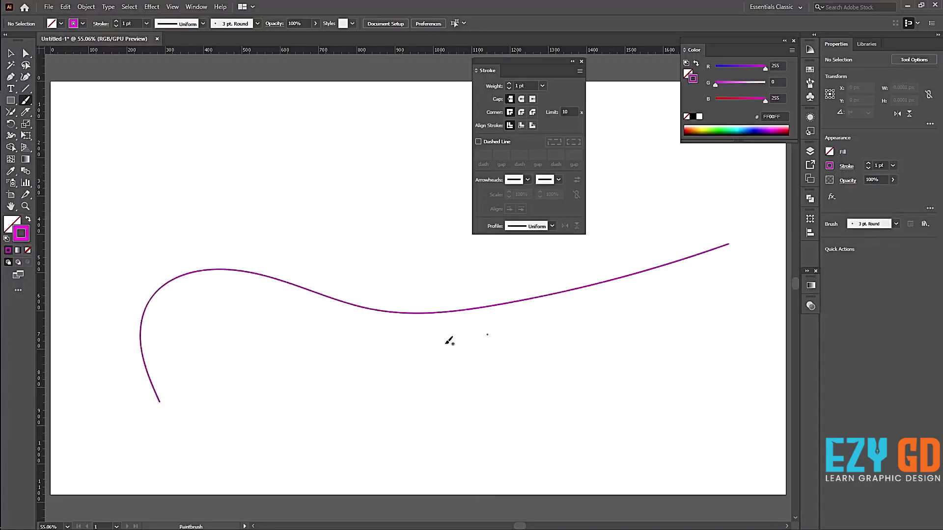
# Set the wavy curve's stroke color to yellow-green CEFF00
pyautogui.click(10, 53)
pyautogui.moveTo(130, 181); pyautogui.dragTo(328, 375)
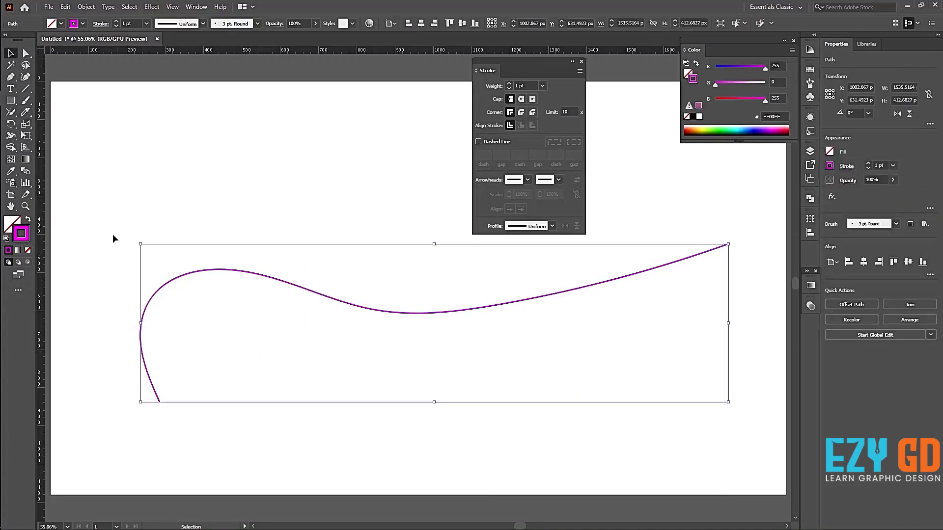
pyautogui.doubleClick(26, 237)
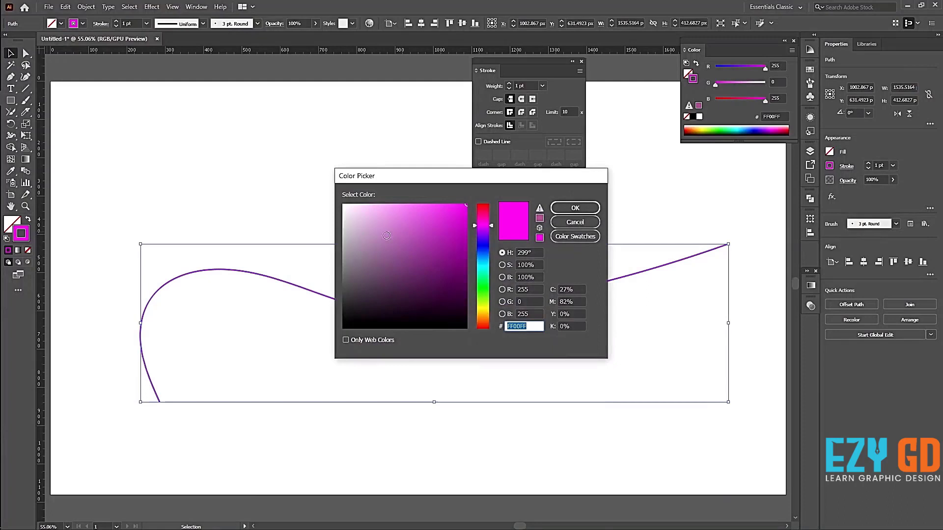
pyautogui.click(482, 305)
pyautogui.click(572, 207)
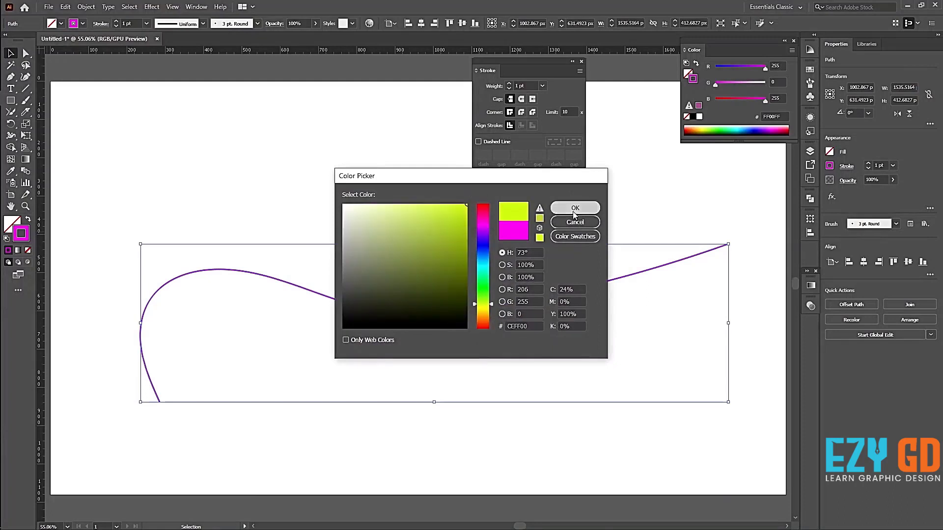
pyautogui.click(331, 175)
pyautogui.moveTo(303, 160); pyautogui.dragTo(457, 348)
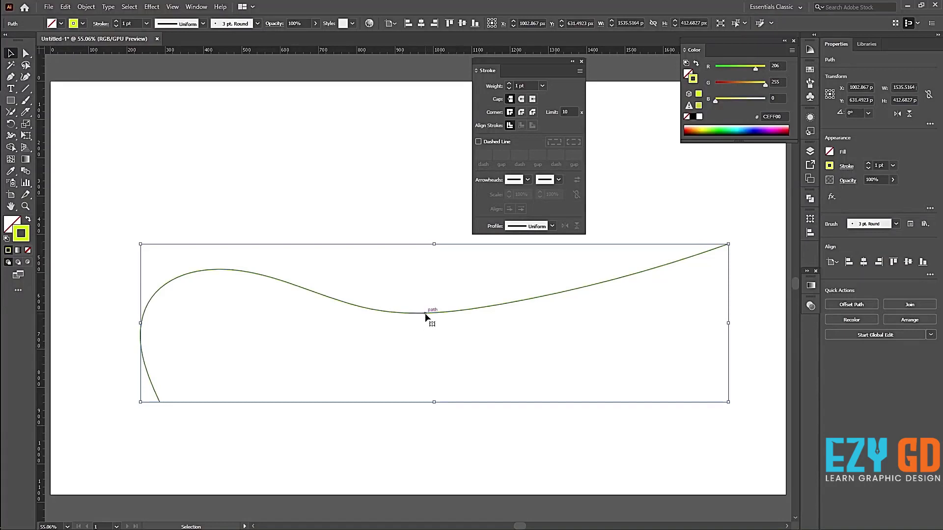
# Apply the lens-shaped width profile to the wavy curve and move it to about X 833 px, Y 820 px
pyautogui.moveTo(425, 315); pyautogui.dragTo(384, 167)
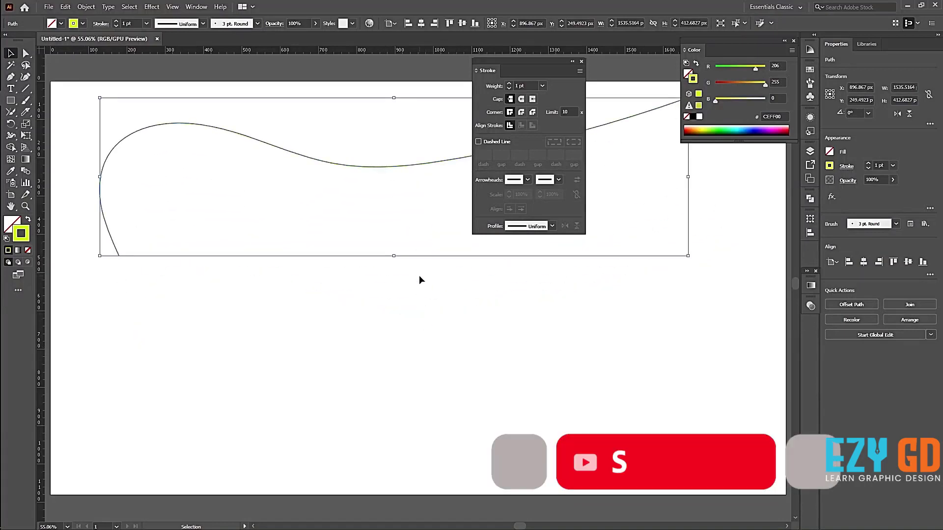
pyautogui.click(552, 226)
pyautogui.click(526, 251)
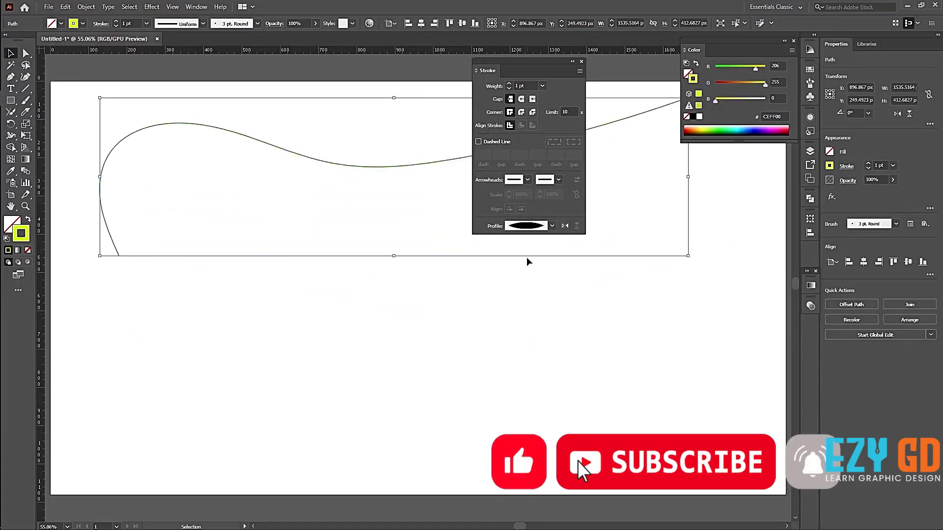
pyautogui.click(374, 348)
pyautogui.moveTo(362, 119)
pyautogui.mouseDown()
pyautogui.moveTo(393, 190)
pyautogui.moveTo(425, 191)
pyautogui.moveTo(401, 413)
pyautogui.mouseUp()
pyautogui.click(509, 288)
pyautogui.moveTo(510, 289); pyautogui.dragTo(599, 376)
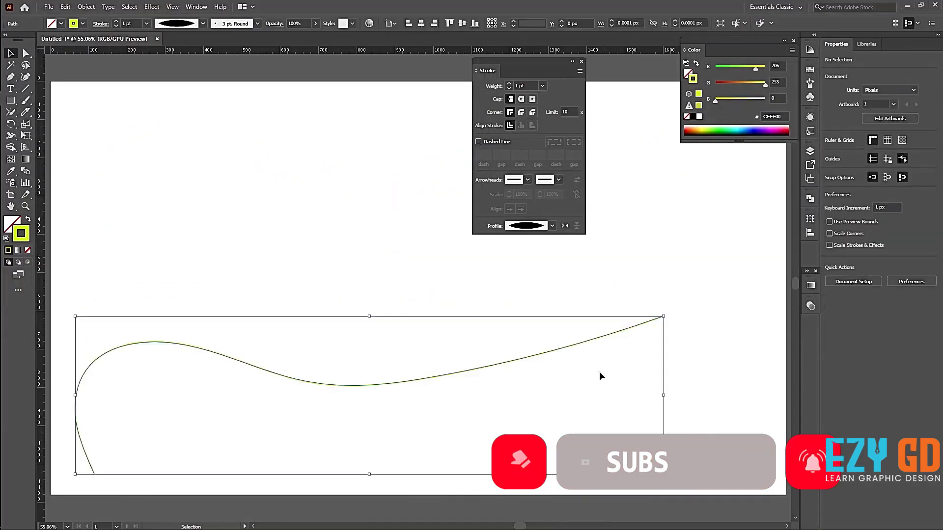
# Increase the wavy curve's stroke weight to 10 pt
pyautogui.click(117, 21)
pyautogui.click(116, 22)
pyautogui.click(116, 22)
pyautogui.click(116, 21)
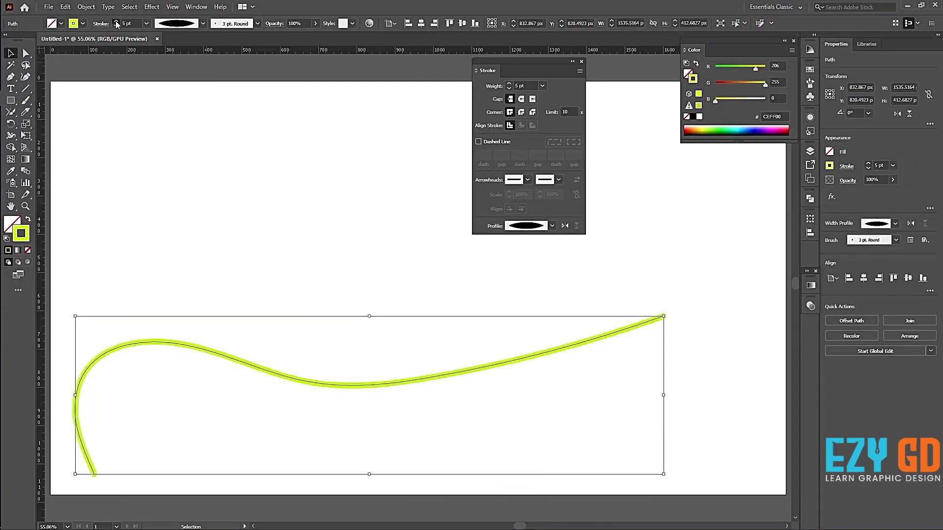
pyautogui.click(117, 21)
pyautogui.click(117, 21)
pyautogui.click(116, 21)
pyautogui.click(116, 21)
pyautogui.click(116, 21)
# Apply the bar-shaped width profile with pointed ends to the curve and move it to about X 790 px, Y 169 px
pyautogui.moveTo(294, 242)
pyautogui.mouseDown()
pyautogui.moveTo(412, 379)
pyautogui.moveTo(458, 376)
pyautogui.moveTo(488, 300)
pyautogui.mouseUp()
pyautogui.click(551, 225)
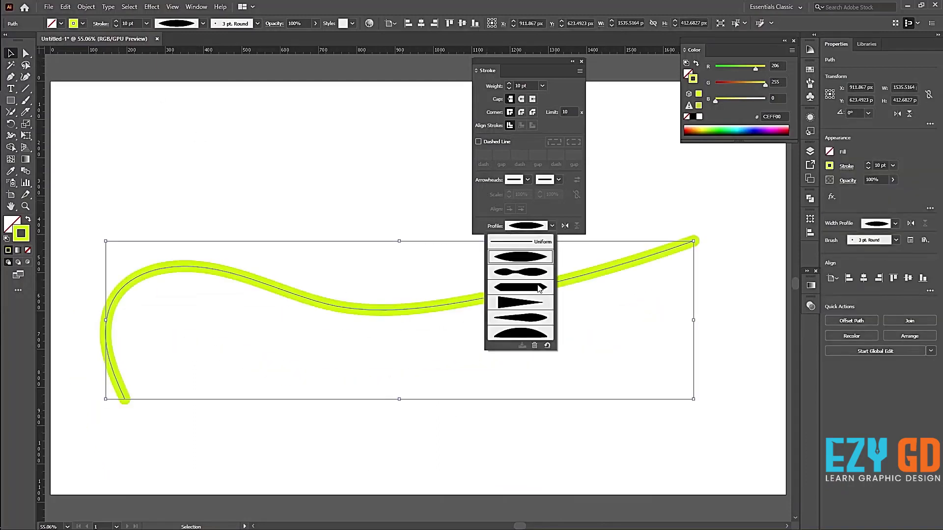
pyautogui.click(540, 288)
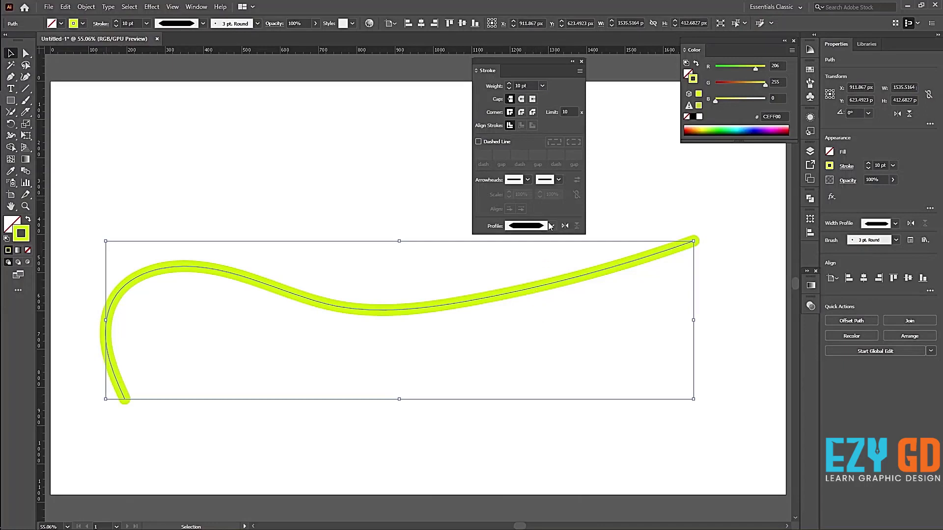
pyautogui.moveTo(385, 322); pyautogui.dragTo(338, 148)
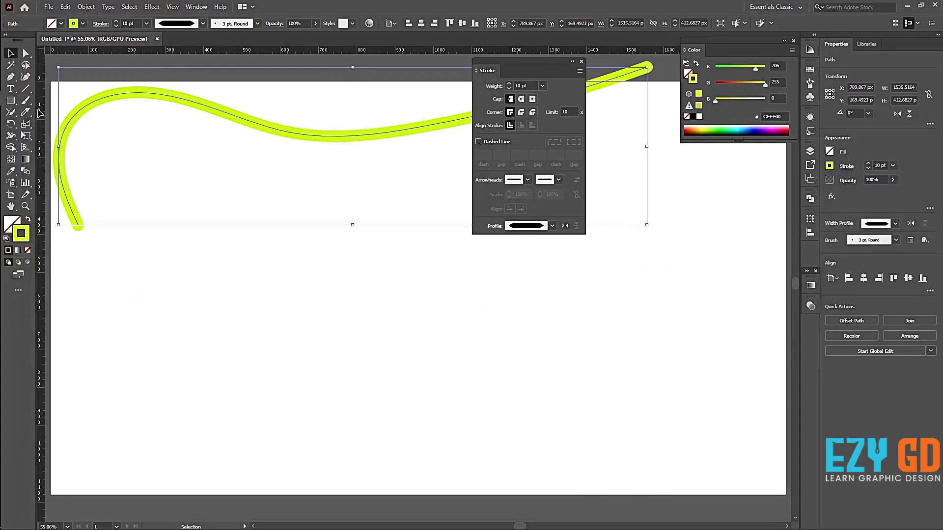
# Scribble an overlapping oval shape about 859 px wide and 441 px high below the curve with the Blob Brush tool
pyautogui.click(29, 100)
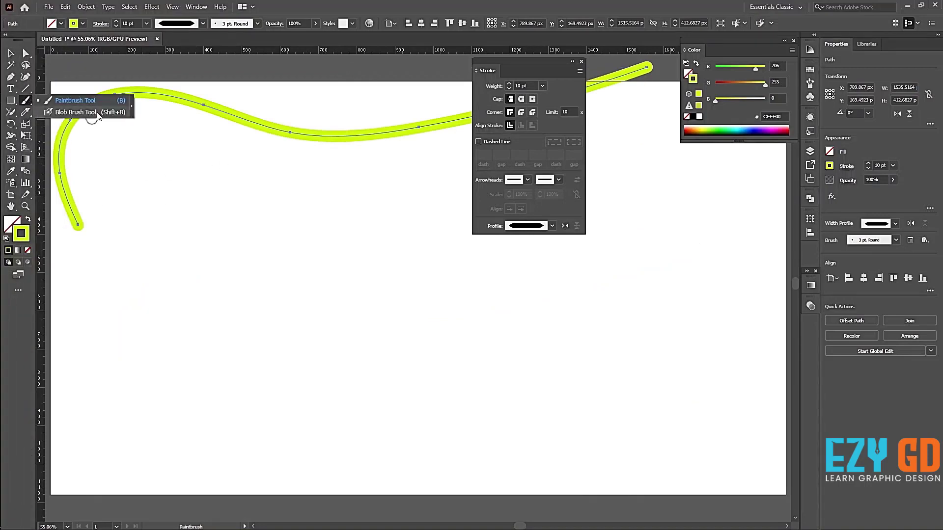
pyautogui.click(69, 113)
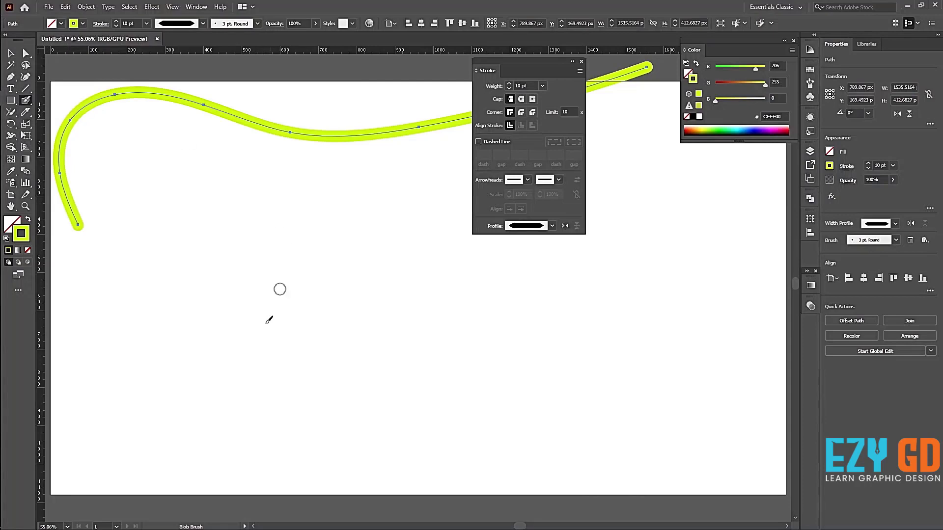
pyautogui.moveTo(227, 342)
pyautogui.mouseDown()
pyautogui.moveTo(314, 322)
pyautogui.moveTo(355, 377)
pyautogui.mouseUp()
pyautogui.moveTo(224, 361)
pyautogui.mouseDown()
pyautogui.moveTo(410, 354)
pyautogui.moveTo(448, 311)
pyautogui.moveTo(455, 269)
pyautogui.moveTo(364, 292)
pyautogui.mouseUp()
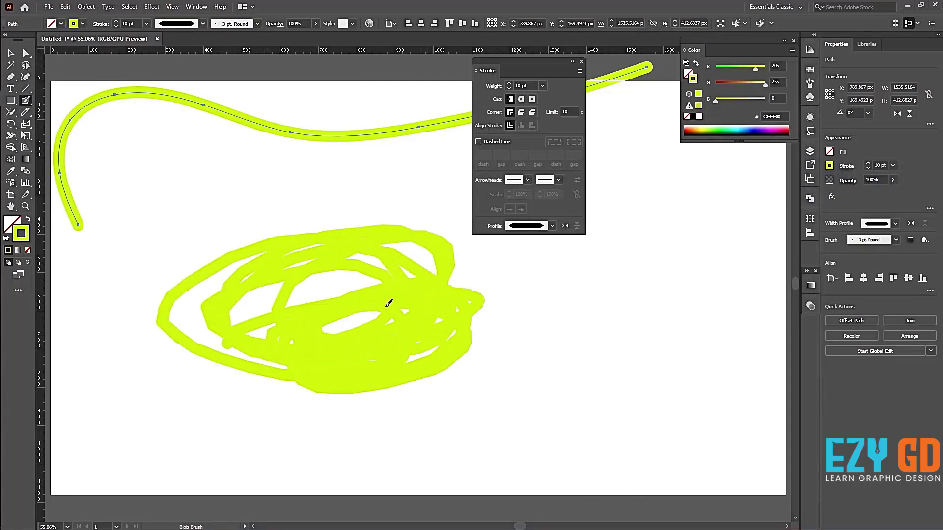
# Set the scribbled compound path's fill color to red FF0037
pyautogui.press('v')
pyautogui.click(217, 208)
pyautogui.moveTo(217, 208); pyautogui.dragTo(431, 383)
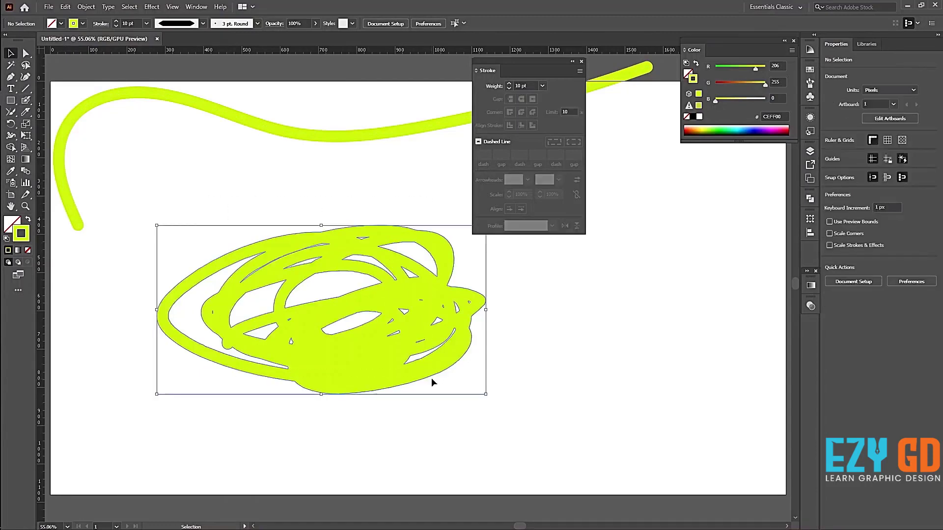
pyautogui.doubleClick(12, 224)
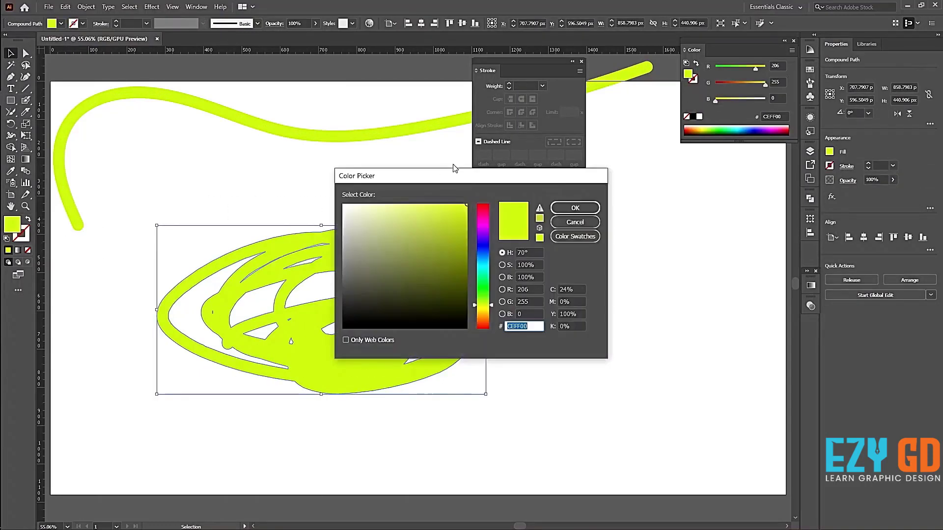
pyautogui.click(482, 208)
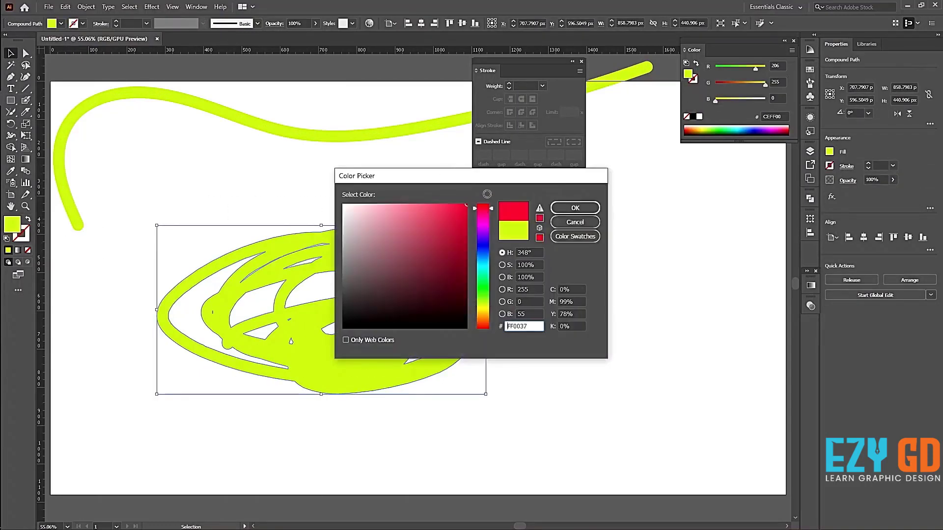
pyautogui.click(575, 208)
# Delete the red scribble below the yellow-green curve
pyautogui.moveTo(147, 202); pyautogui.dragTo(491, 372)
pyautogui.click(554, 396)
pyautogui.moveTo(416, 273); pyautogui.dragTo(314, 324)
pyautogui.press('Delete')
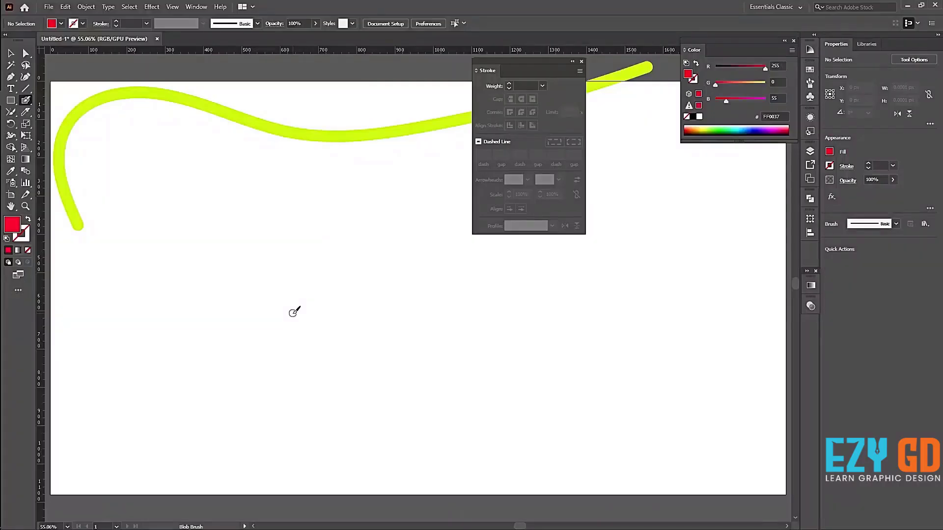
# Enlarge the Blob Brush considerably and paint a solid red blob about 1624 px wide and 819 px high
pyautogui.press(']')
pyautogui.press(']')
pyautogui.press(']')
pyautogui.press(']')
pyautogui.press(']')
pyautogui.press(']')
pyautogui.press(']')
pyautogui.press(']')
pyautogui.press(']')
pyautogui.press(']')
pyautogui.press(']')
pyautogui.press(']')
pyautogui.press(']')
pyautogui.press(']')
pyautogui.moveTo(298, 330)
pyautogui.mouseDown()
pyautogui.moveTo(368, 288)
pyautogui.moveTo(429, 276)
pyautogui.moveTo(496, 344)
pyautogui.moveTo(299, 356)
pyautogui.moveTo(182, 415)
pyautogui.moveTo(342, 253)
pyautogui.moveTo(478, 225)
pyautogui.moveTo(551, 319)
pyautogui.moveTo(221, 366)
pyautogui.moveTo(234, 382)
pyautogui.moveTo(271, 323)
pyautogui.moveTo(360, 333)
pyautogui.moveTo(315, 475)
pyautogui.moveTo(247, 446)
pyautogui.moveTo(548, 466)
pyautogui.moveTo(679, 369)
pyautogui.mouseUp()
# Move the red blob to about X 930 px, Y 623 px, and swap its fill and stroke back and forth
pyautogui.press('v')
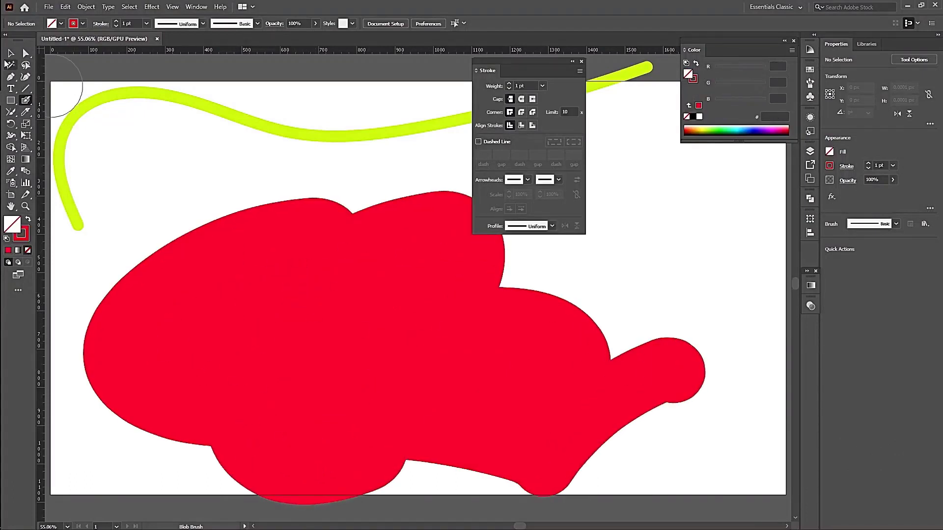
pyautogui.moveTo(432, 339); pyautogui.dragTo(446, 304)
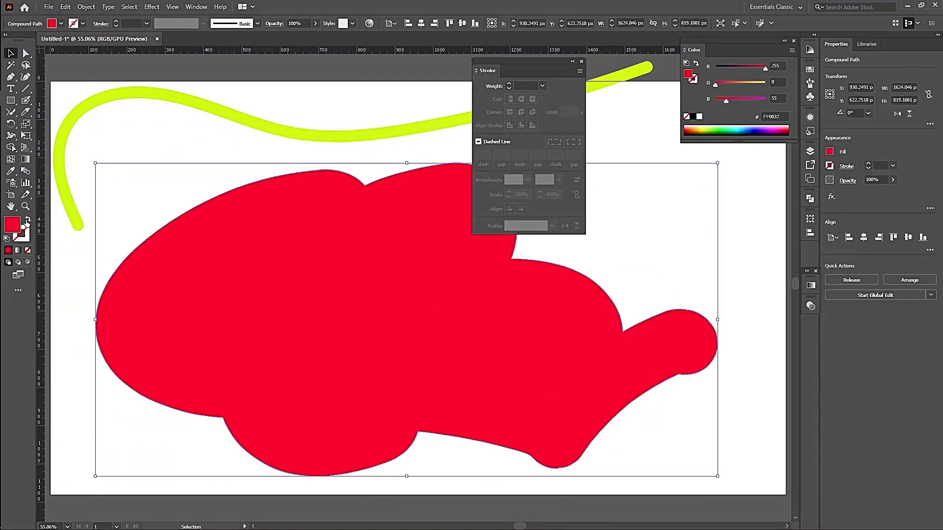
pyautogui.click(27, 221)
pyautogui.click(28, 220)
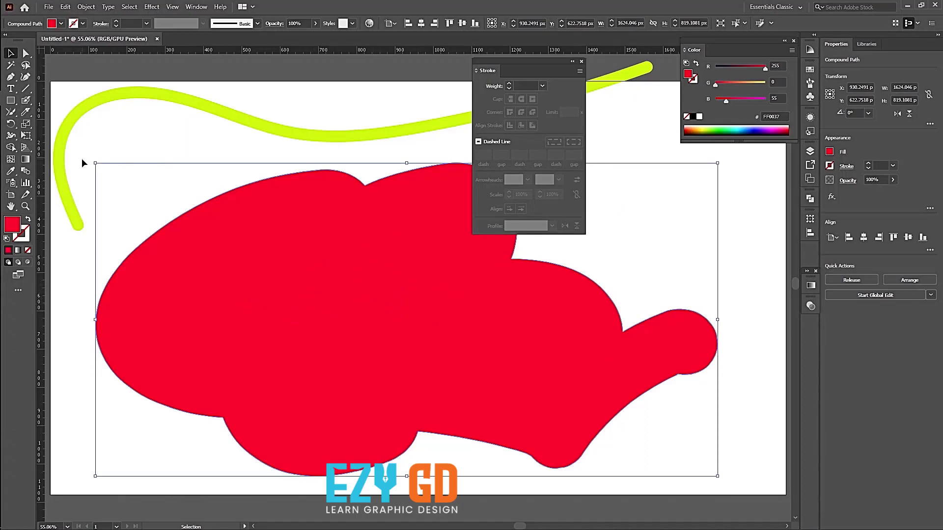
pyautogui.click(26, 116)
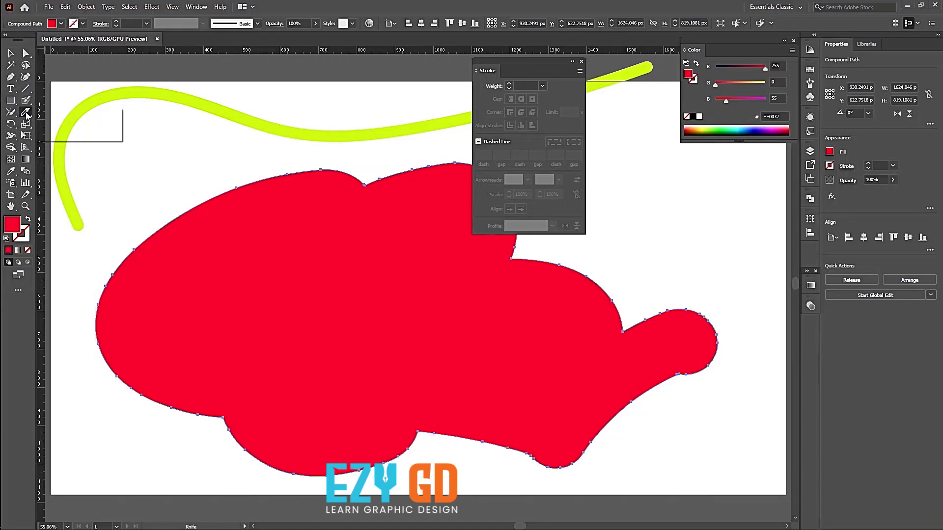
pyautogui.click(15, 116)
pyautogui.click(11, 113)
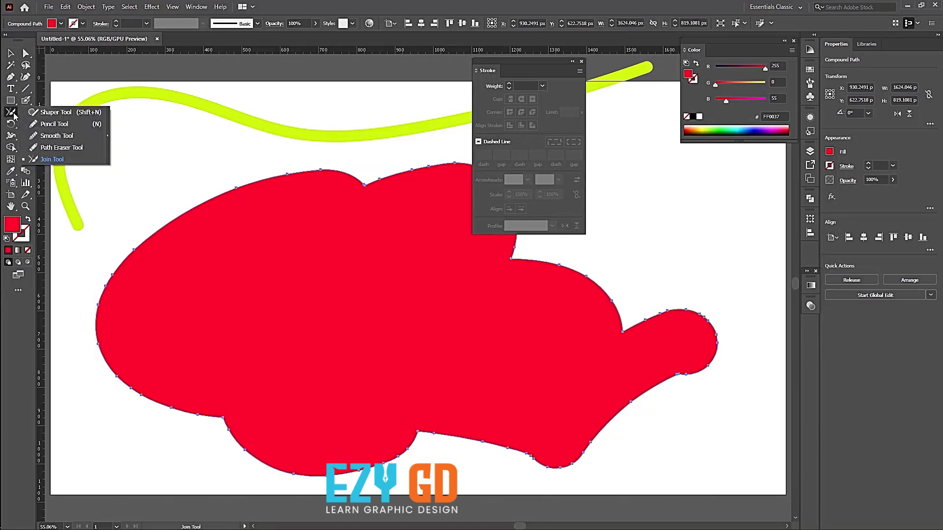
pyautogui.click(14, 114)
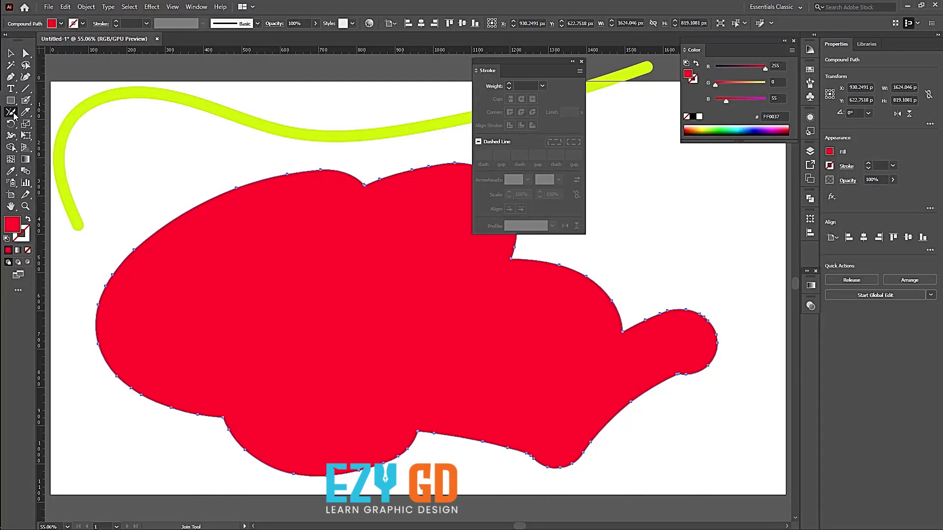
pyautogui.click(13, 113)
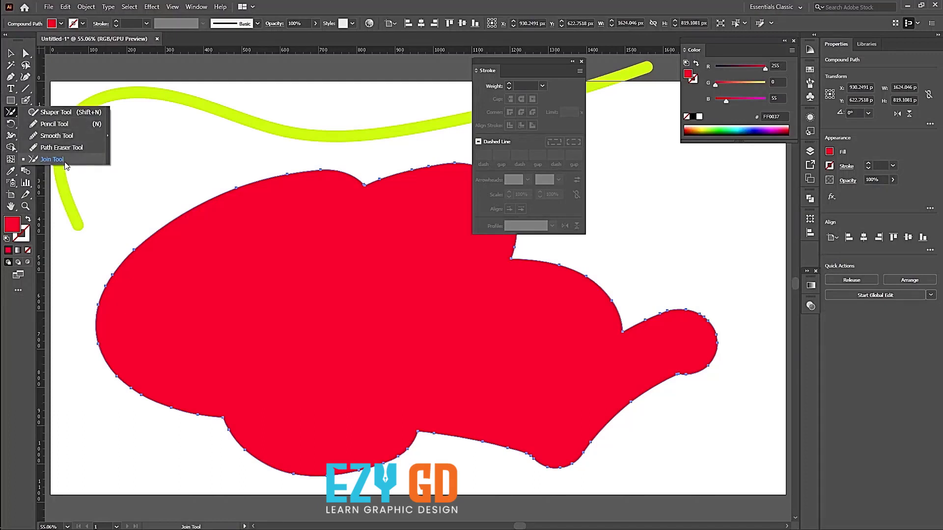
pyautogui.click(9, 114)
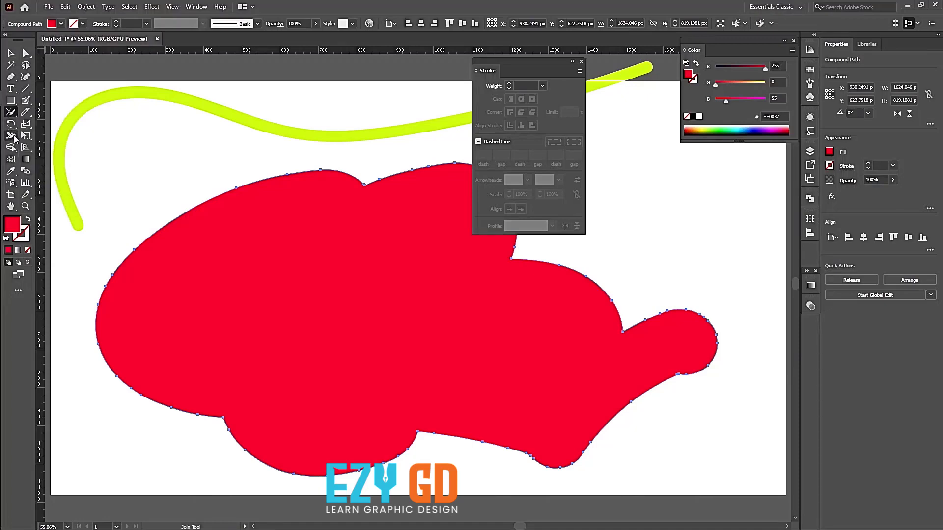
# Draw a thin Paintbrush curve about 626 px wide across the yellow-green line and set its stroke color to blue 2500FF
pyautogui.click(26, 100)
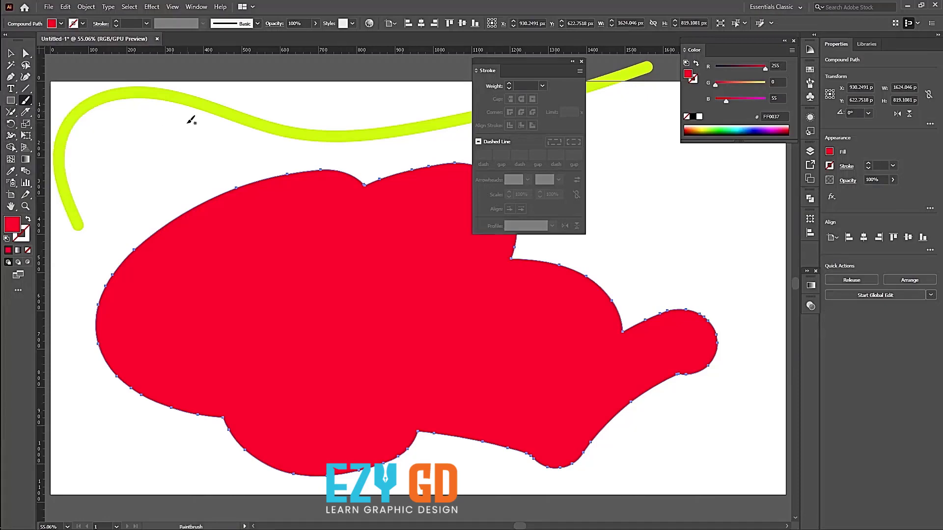
pyautogui.moveTo(133, 175)
pyautogui.mouseDown()
pyautogui.moveTo(160, 136)
pyautogui.moveTo(375, 81)
pyautogui.mouseUp()
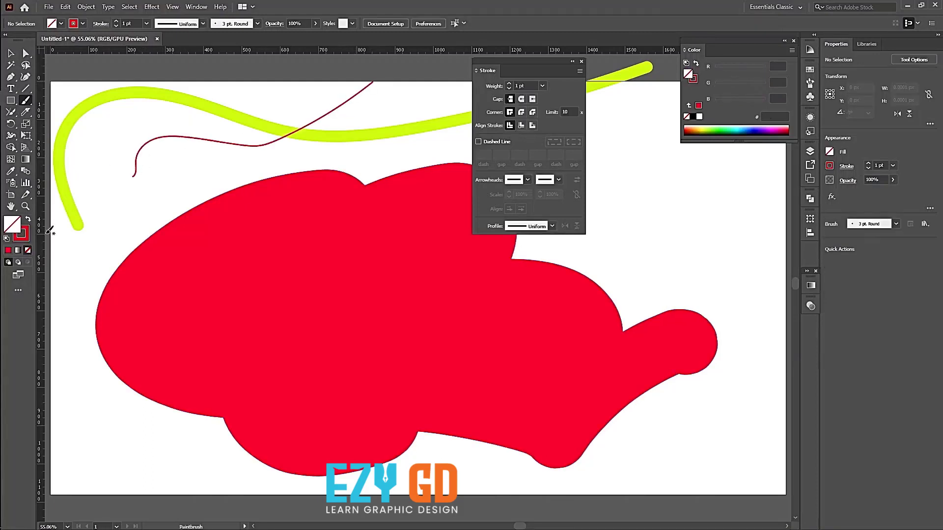
pyautogui.click(11, 53)
pyautogui.moveTo(178, 169); pyautogui.dragTo(180, 170)
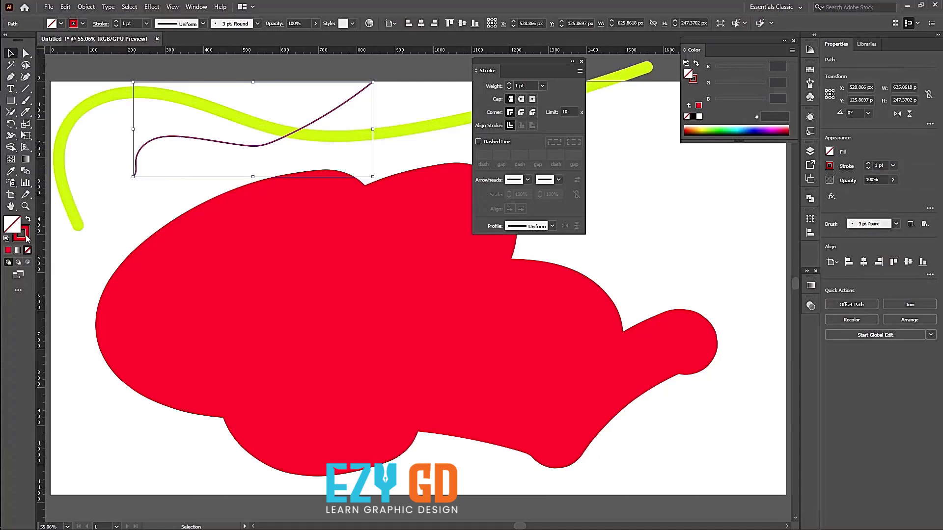
pyautogui.doubleClick(21, 233)
pyautogui.click(483, 246)
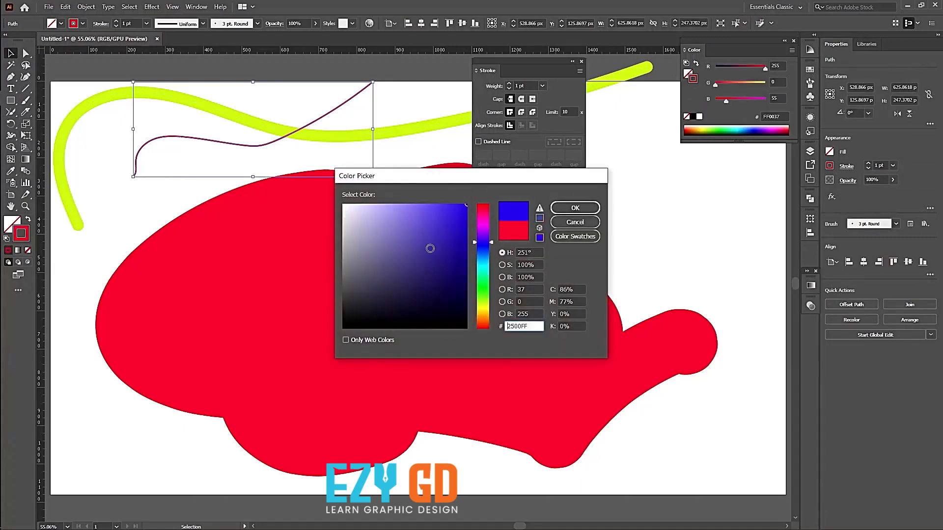
pyautogui.click(575, 207)
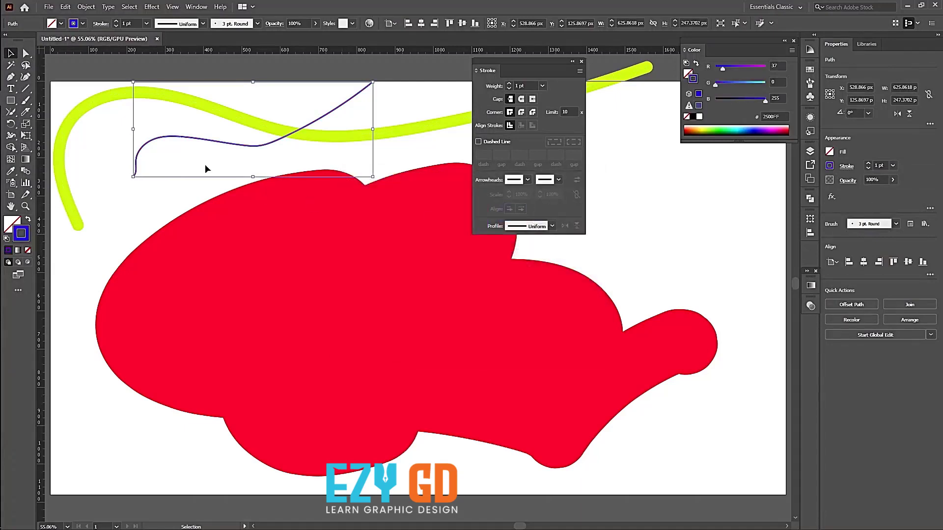
pyautogui.click(71, 199)
pyautogui.moveTo(118, 123); pyautogui.dragTo(219, 155)
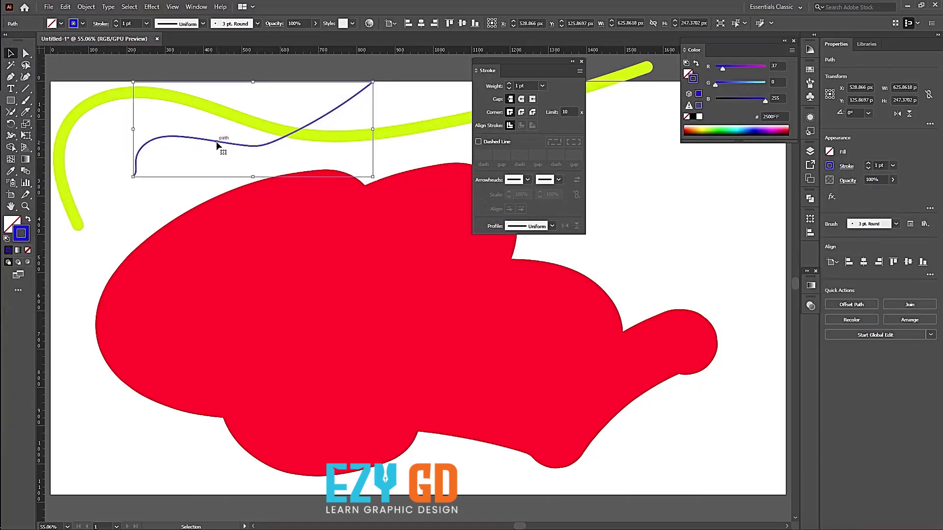